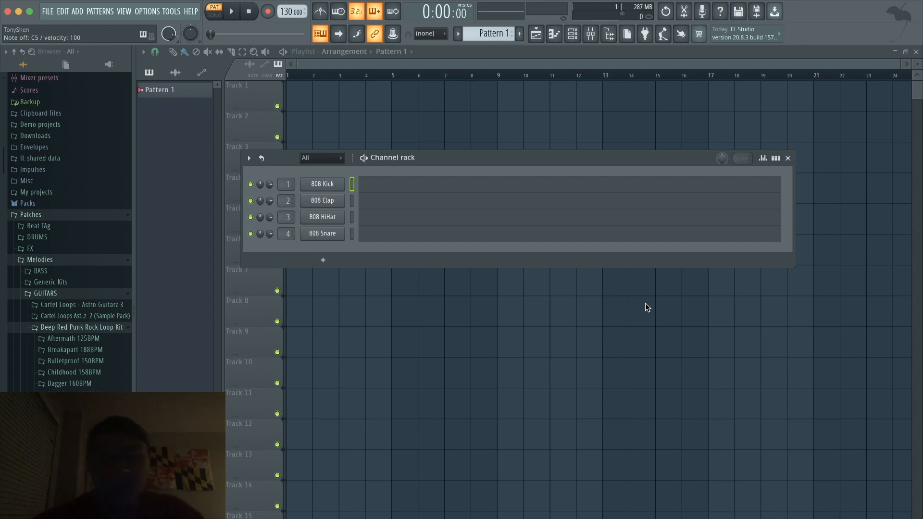
- Replace the 808 Kick channel with a Sytrus synth
{"action": "right_click", "coordinate": [326, 190]}
{"action": "mouse_move", "coordinate": [387, 279]}
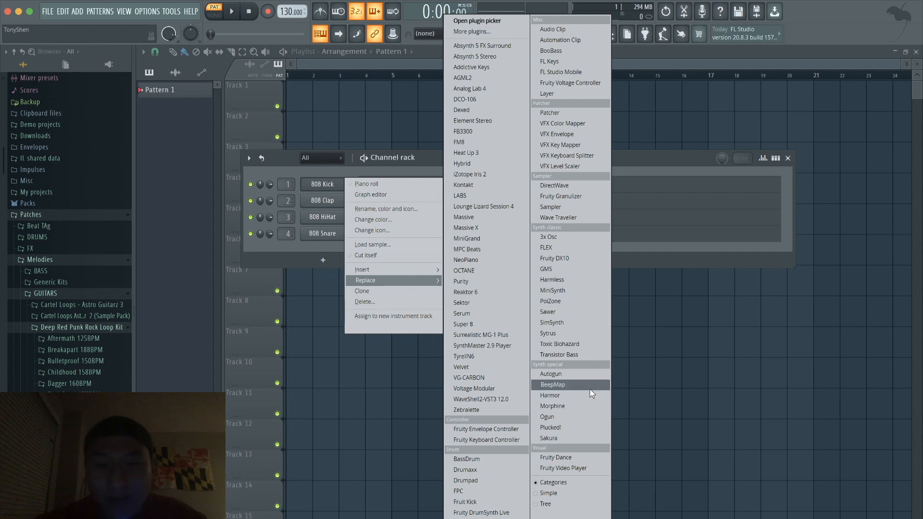
{"action": "left_click", "coordinate": [583, 333]}
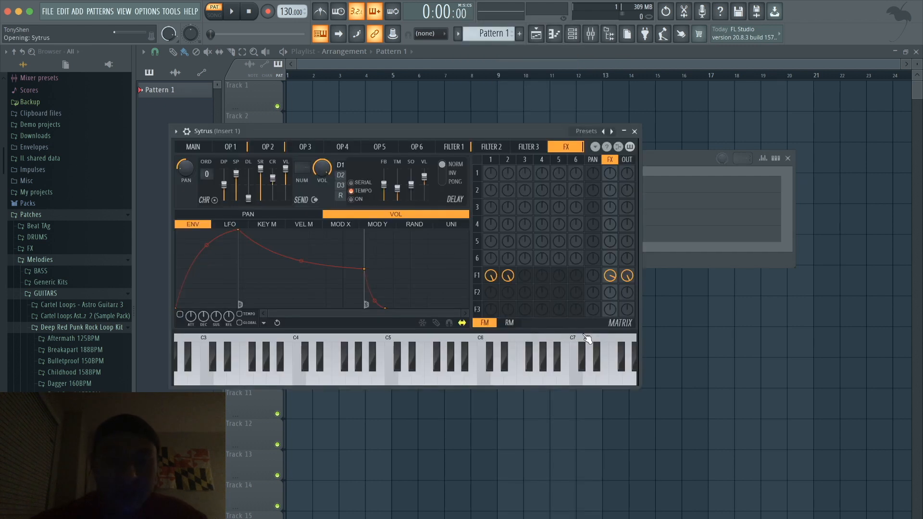
- Set the project tempo to 104 BPM
{"action": "left_click", "coordinate": [284, 7]}
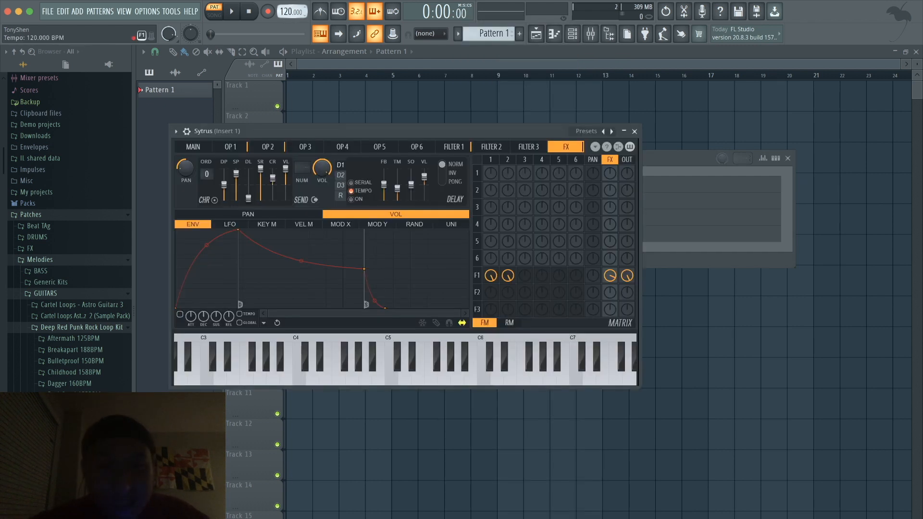
{"action": "left_click_drag", "start_coordinate": [291, 11], "coordinate": [291, 15]}
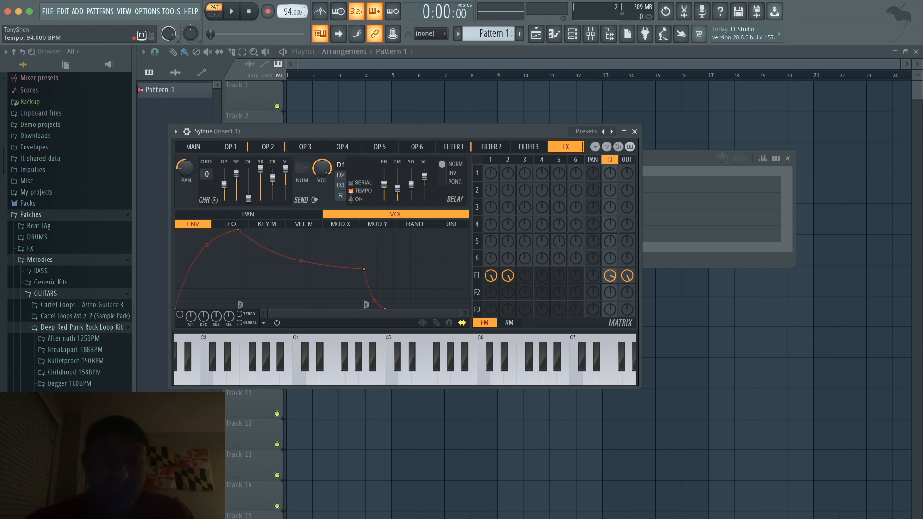
{"action": "left_click_drag", "start_coordinate": [291, 11], "coordinate": [291, 12]}
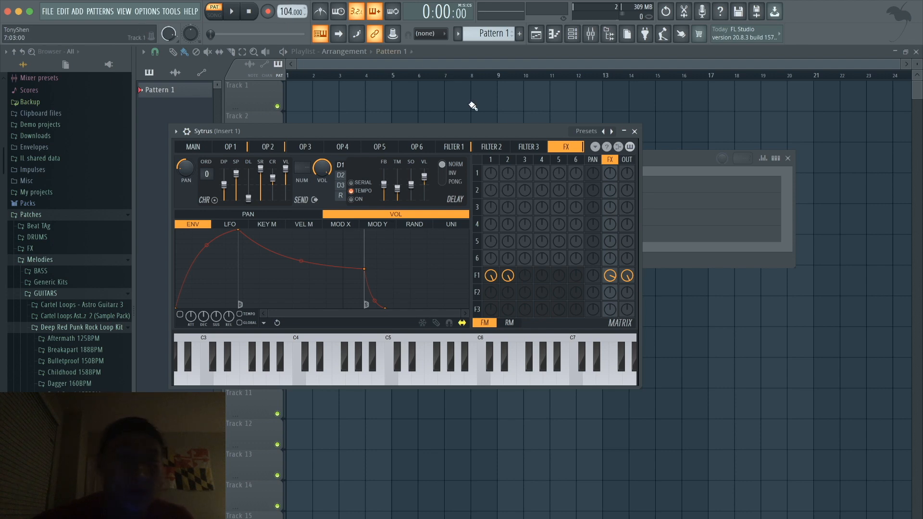
- Audition Sytrus presets such as Dream bell and settle on the Glass preset
{"action": "left_click", "coordinate": [589, 134]}
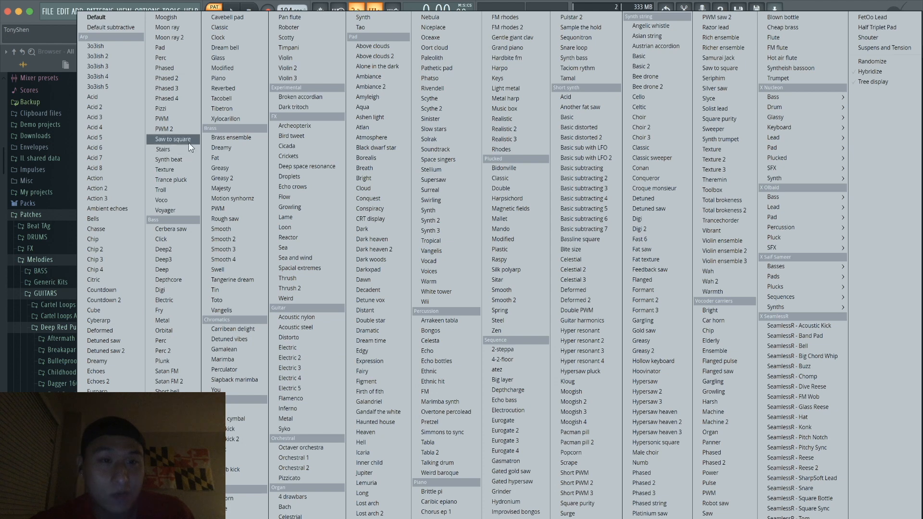
{"action": "left_click", "coordinate": [236, 59]}
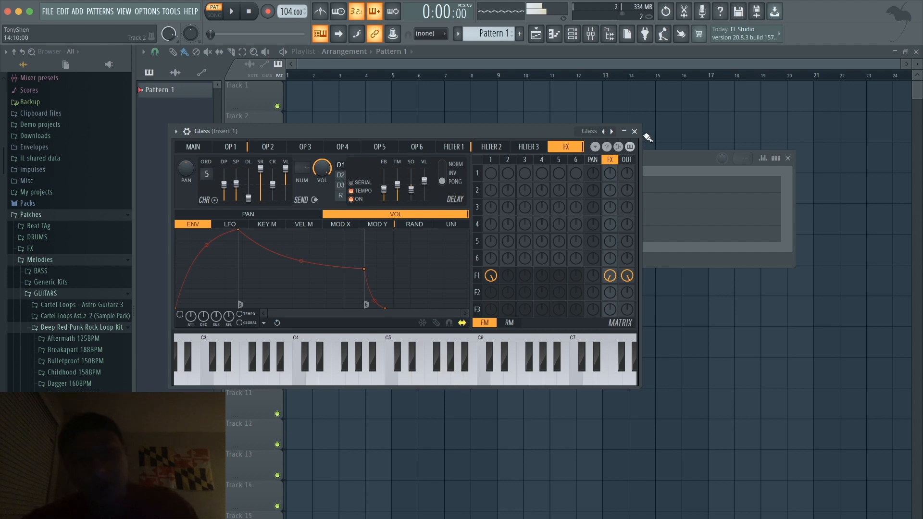
{"action": "left_click", "coordinate": [612, 132]}
{"action": "left_click", "coordinate": [612, 131]}
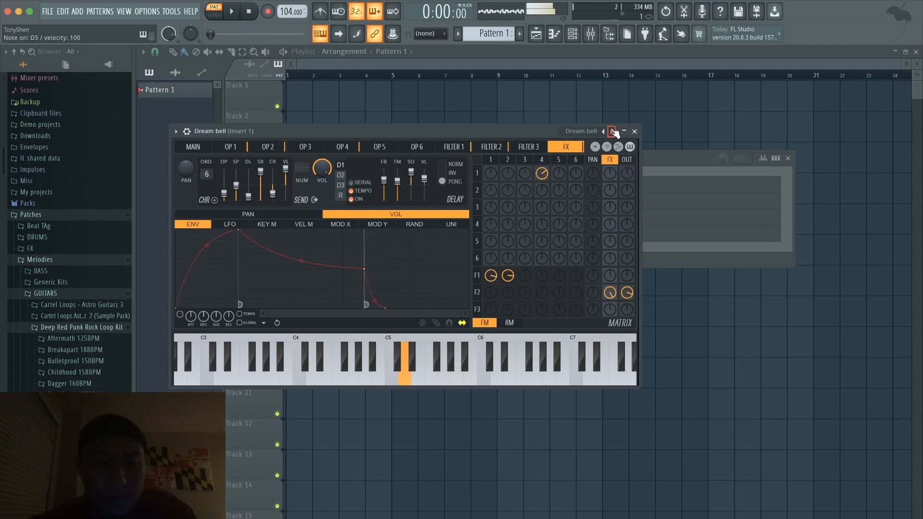
{"action": "left_click", "coordinate": [612, 131]}
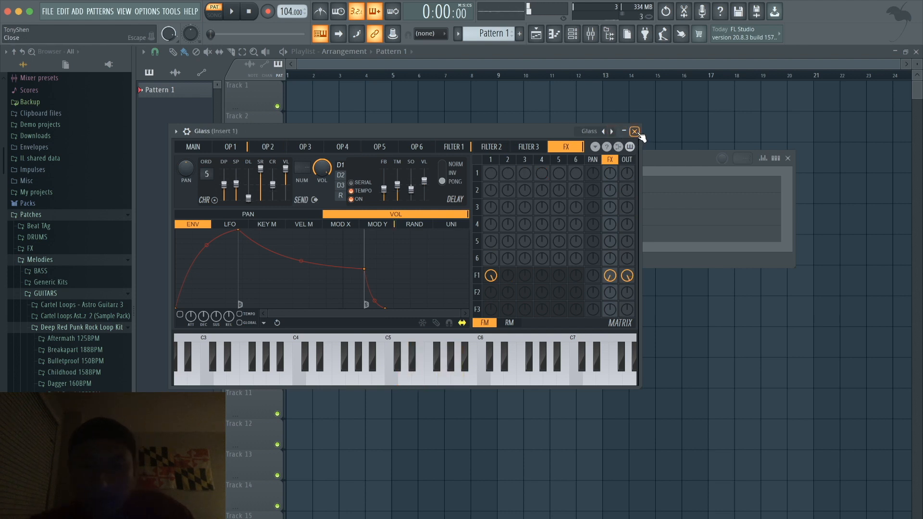
- Open the Glass channel's piano roll and place short E6 and B5 notes one after the other from the start of bar 1
{"action": "left_click", "coordinate": [635, 131]}
{"action": "left_click", "coordinate": [424, 190]}
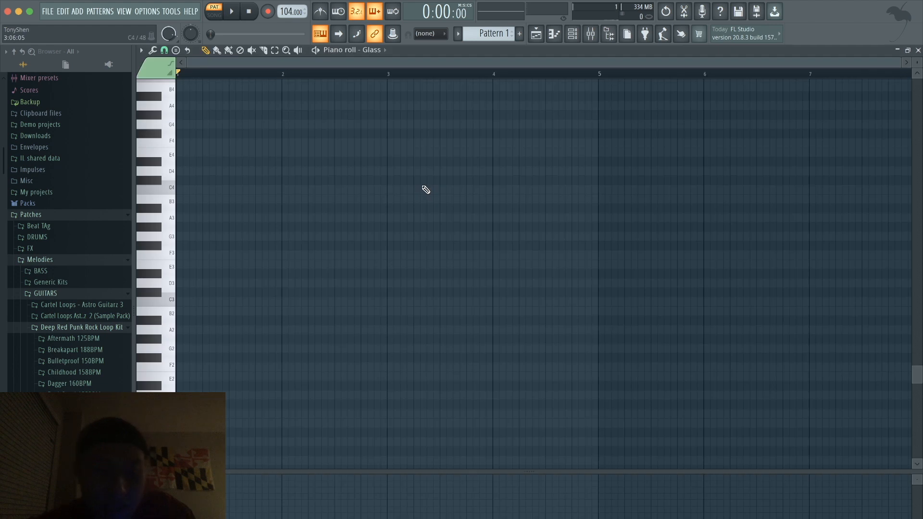
{"action": "left_click_drag", "start_coordinate": [162, 140], "coordinate": [167, 92]}
{"action": "scroll", "coordinate": [228, 96], "scroll_direction": "up", "scroll_amount": 3}
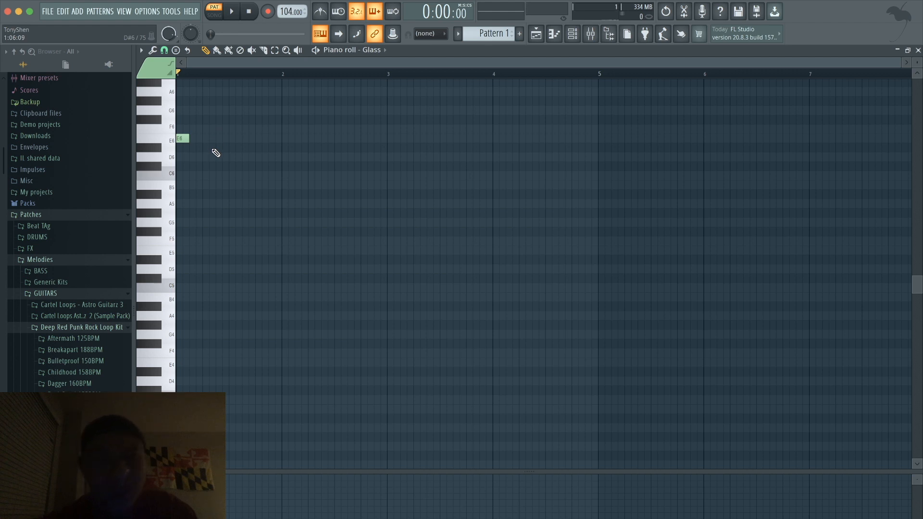
{"action": "mouse_move", "coordinate": [207, 160]}
{"action": "left_mouse_down"}
{"action": "mouse_move", "coordinate": [204, 195]}
{"action": "mouse_move", "coordinate": [202, 180]}
{"action": "mouse_move", "coordinate": [194, 186]}
{"action": "left_mouse_up"}
{"action": "key", "text": "space"}
{"action": "key", "text": "space"}
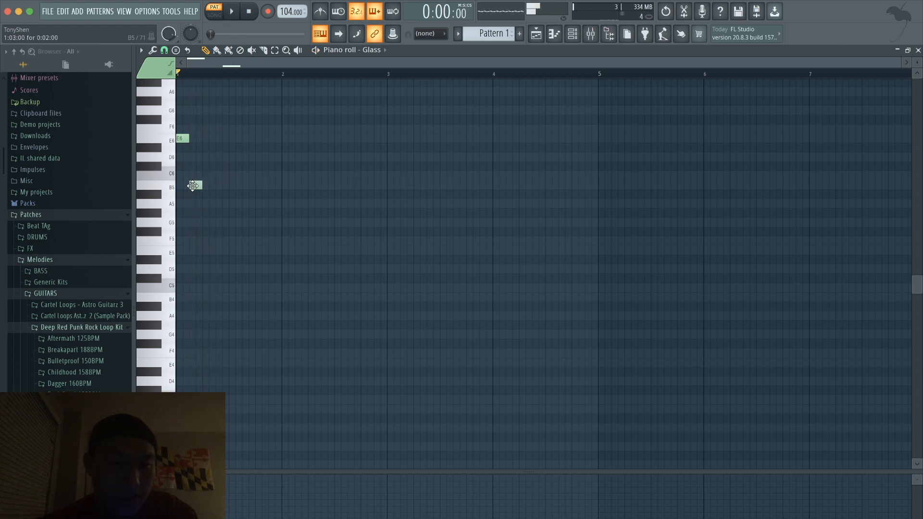
- Continue the bar 1 melody with short G6 and C6 notes directly after B5, checking it by playback
{"action": "key", "text": "space"}
{"action": "key", "text": "space"}
{"action": "left_click_drag", "start_coordinate": [198, 110], "coordinate": [210, 111]}
{"action": "mouse_move", "coordinate": [231, 159]}
{"action": "left_mouse_down"}
{"action": "mouse_move", "coordinate": [229, 191]}
{"action": "mouse_move", "coordinate": [221, 168]}
{"action": "left_mouse_up"}
{"action": "key", "text": "space"}
{"action": "key", "text": "space"}
{"action": "key", "text": "space"}
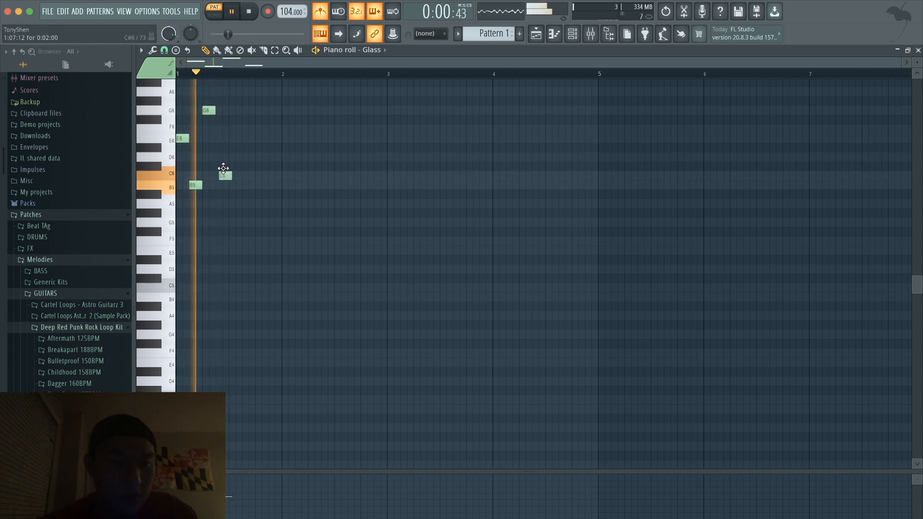
{"action": "key", "text": "space"}
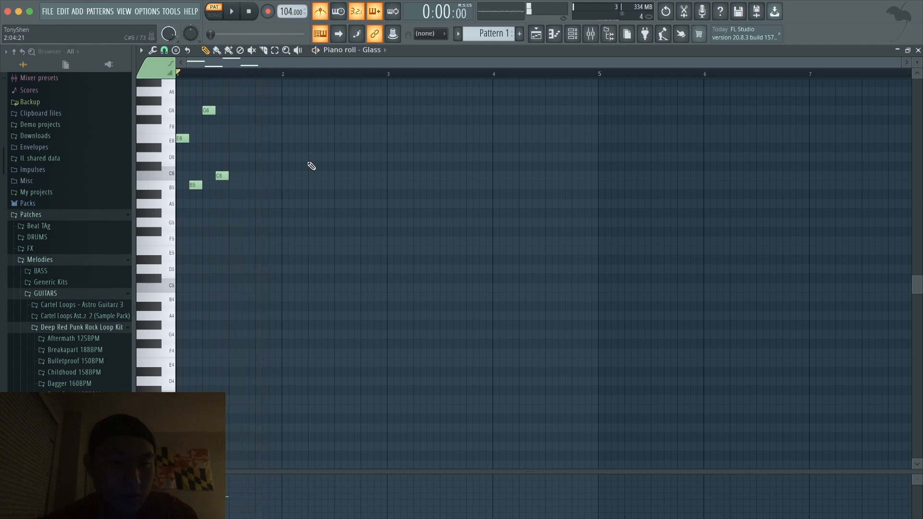
- Add the bar 2 melody: B5 on the downbeat, then G6, B5, F#6 and C6 in sequence from mid-bar
{"action": "left_click_drag", "start_coordinate": [283, 148], "coordinate": [280, 189]}
{"action": "key", "text": "space"}
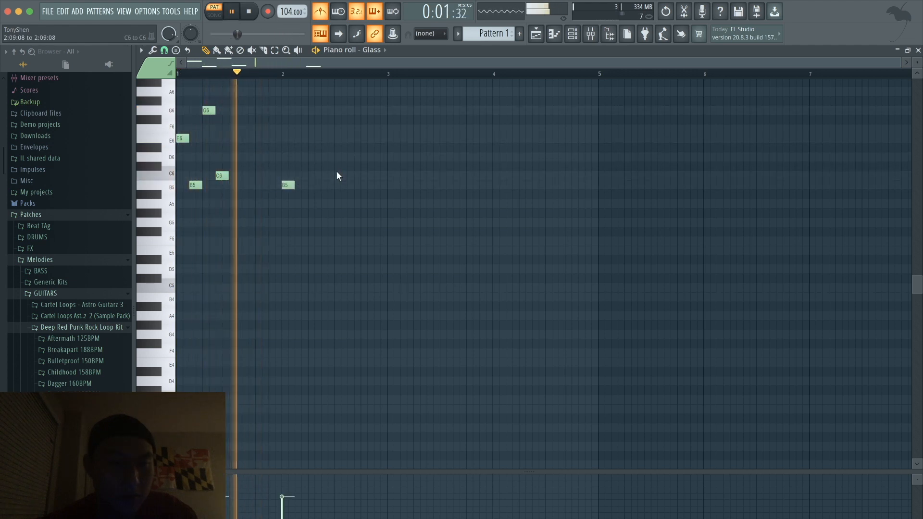
{"action": "key", "text": "space"}
{"action": "left_click_drag", "start_coordinate": [338, 148], "coordinate": [338, 110]}
{"action": "left_click", "coordinate": [350, 187]}
{"action": "left_click_drag", "start_coordinate": [357, 184], "coordinate": [364, 113]}
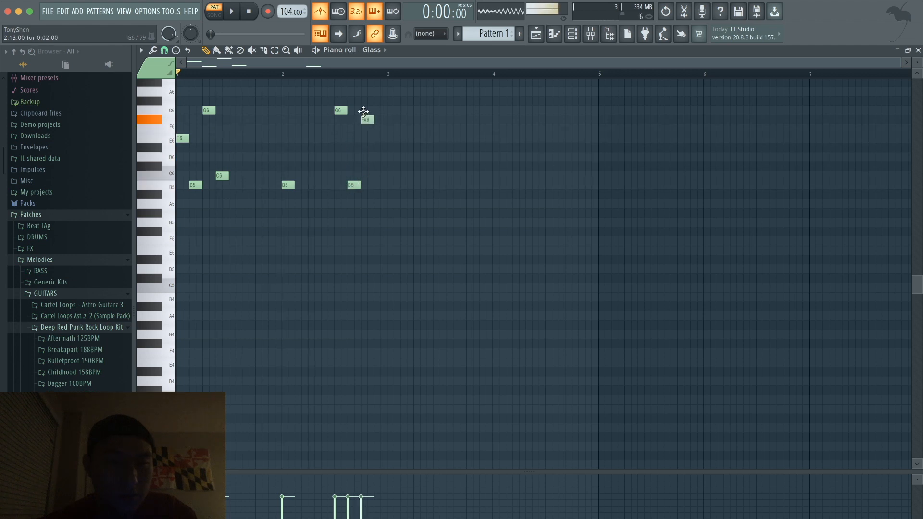
{"action": "left_click", "coordinate": [377, 177]}
- Duplicate the two-bar melody so the copy starts at bar 3
{"action": "key", "text": "space"}
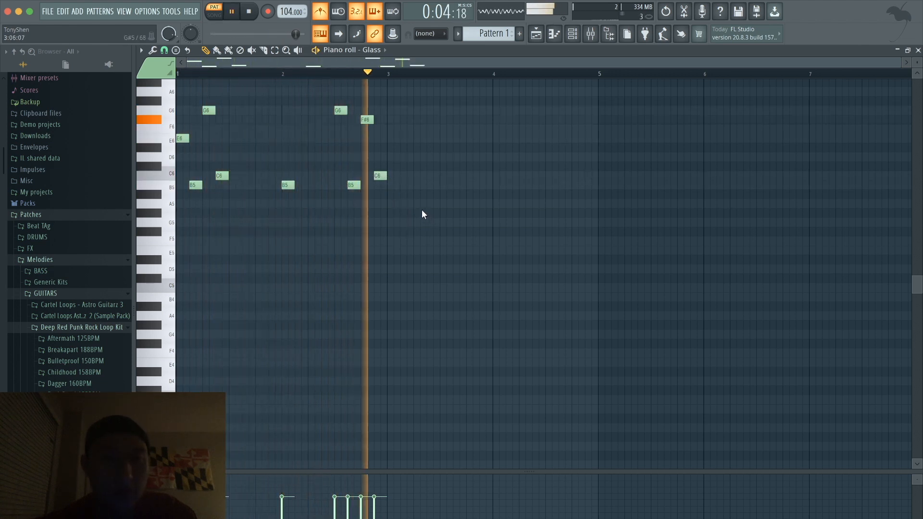
{"action": "left_click_drag", "start_coordinate": [447, 233], "coordinate": [176, 78], "text": "ctrl"}
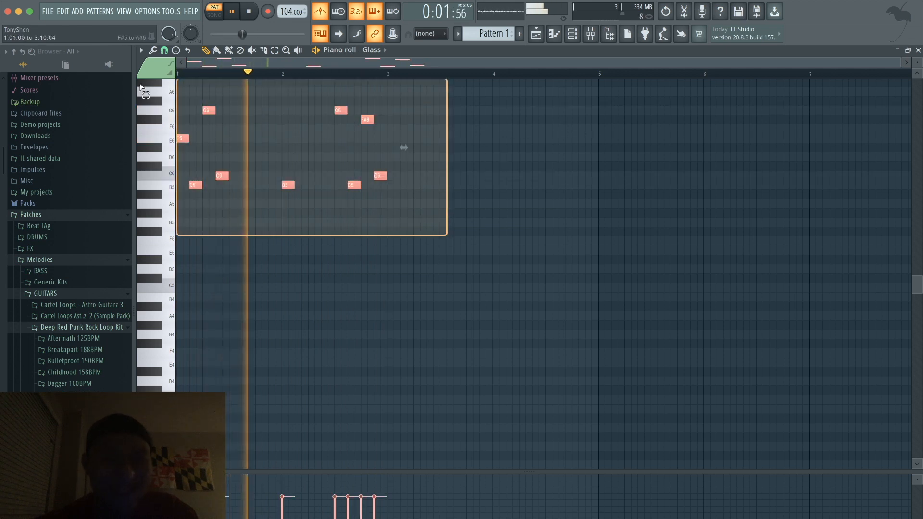
{"action": "key", "text": "ctrl+b"}
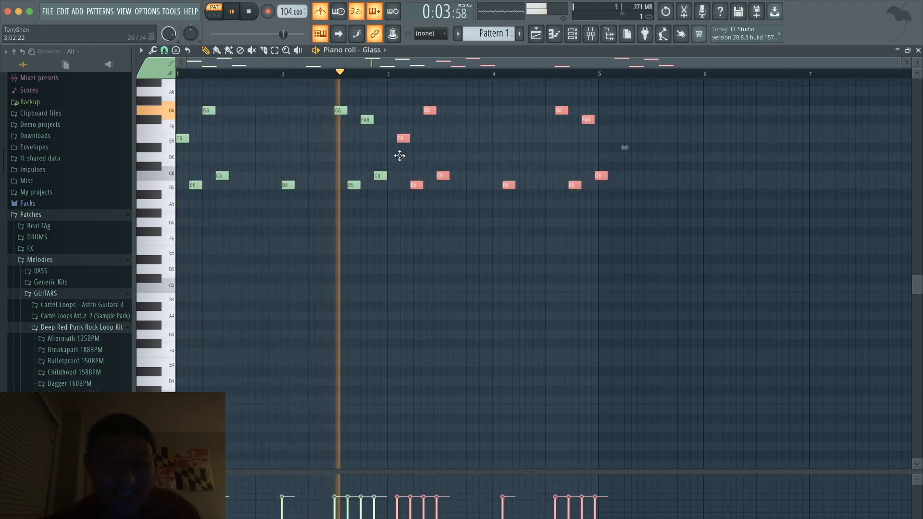
{"action": "left_click", "coordinate": [461, 158], "text": "ctrl"}
{"action": "key", "text": "space"}
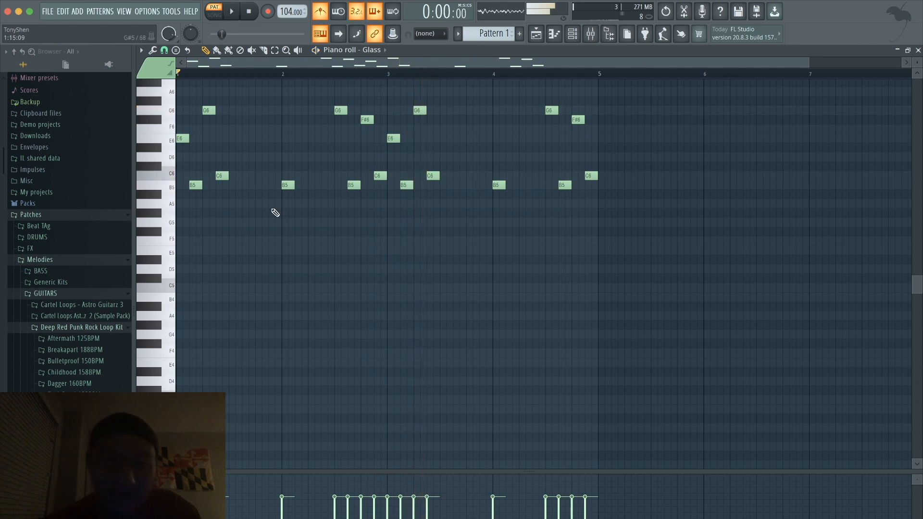
- Add a half-bar E5 bass note at the start of bar 1 and play it back
{"action": "left_click", "coordinate": [181, 252]}
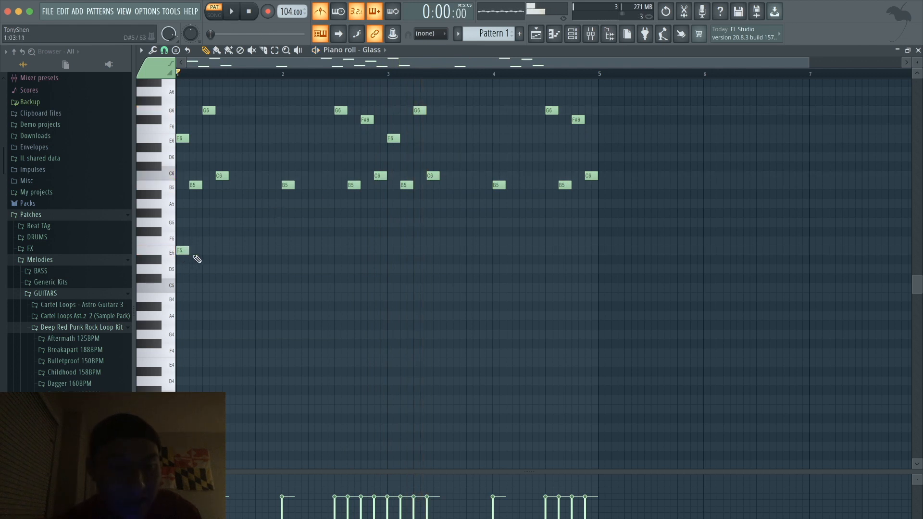
{"action": "key", "text": "space"}
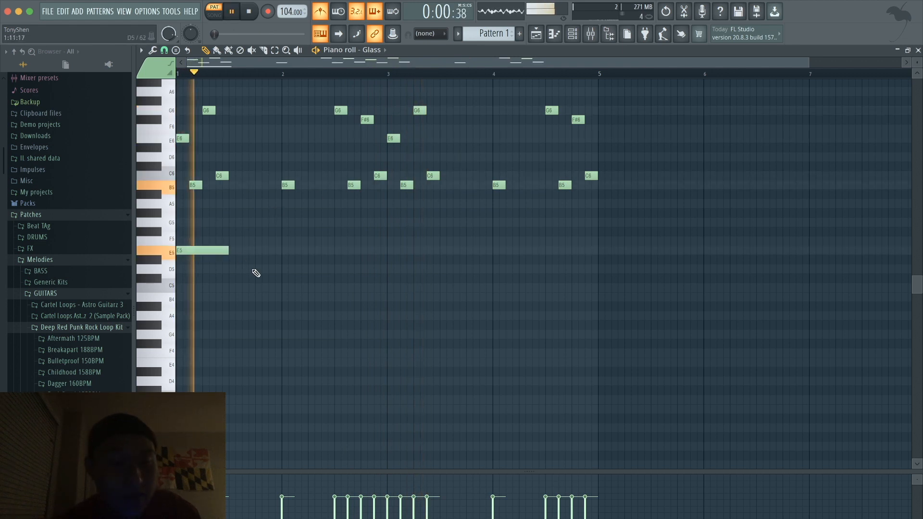
{"action": "key", "text": "space"}
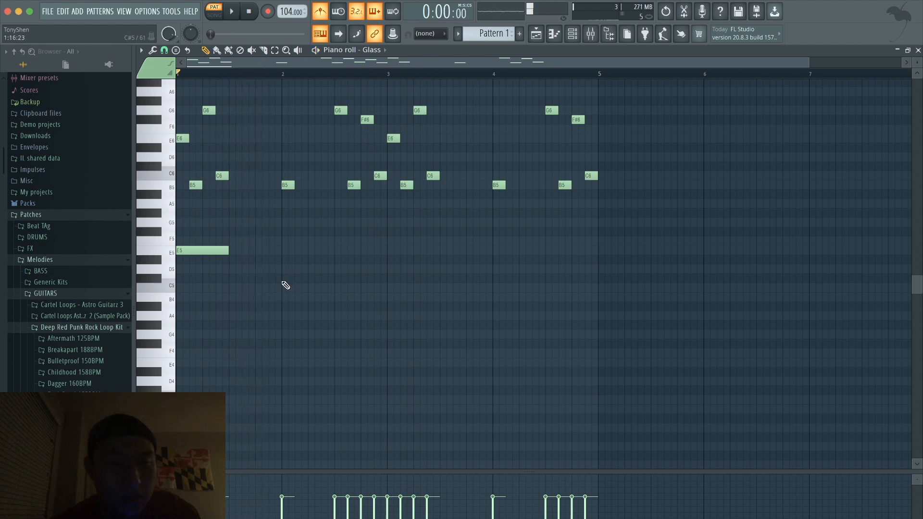
- Add a one-beat B4 bass note at the start of bar 2 and an overlapping F#5 note, then play them back
{"action": "mouse_move", "coordinate": [286, 288]}
{"action": "left_mouse_down"}
{"action": "mouse_move", "coordinate": [289, 277]}
{"action": "mouse_move", "coordinate": [291, 299]}
{"action": "left_mouse_up"}
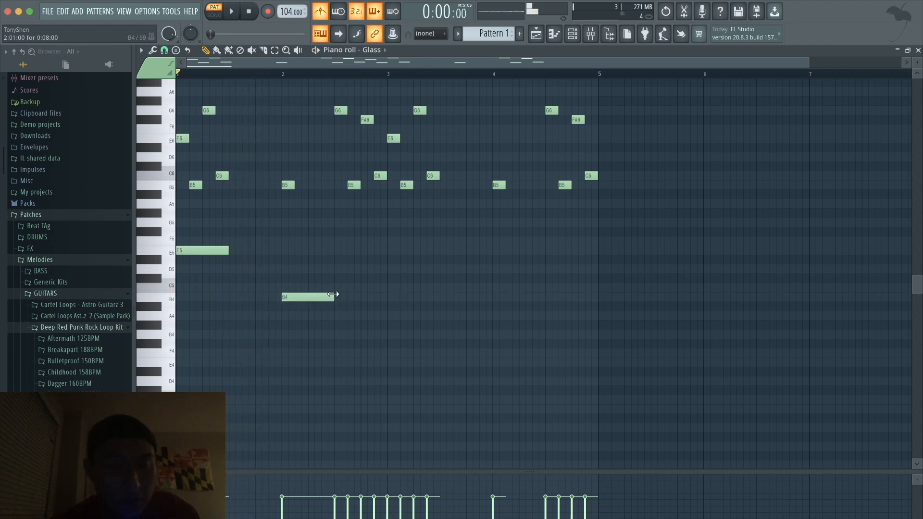
{"action": "mouse_move", "coordinate": [312, 229]}
{"action": "left_mouse_down"}
{"action": "mouse_move", "coordinate": [305, 222]}
{"action": "mouse_move", "coordinate": [298, 233]}
{"action": "left_mouse_up"}
{"action": "key", "text": "space"}
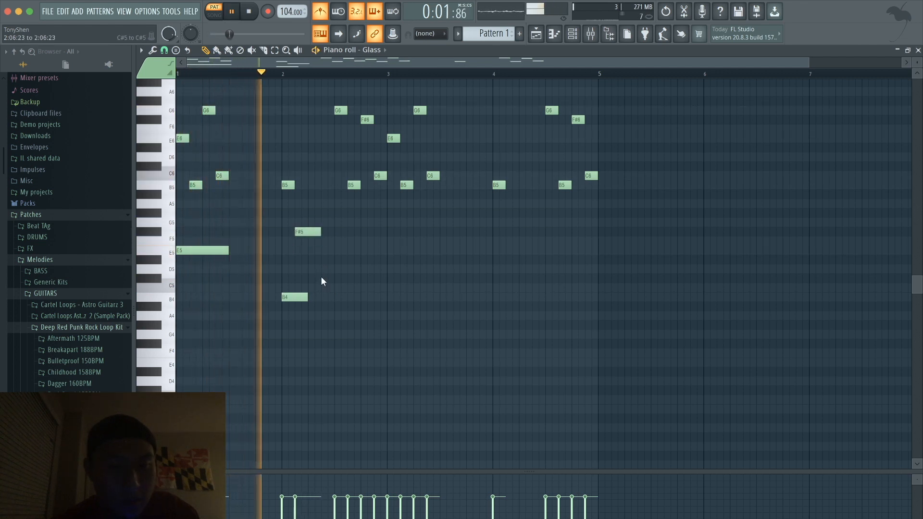
{"action": "key", "text": "space"}
- Add consecutive one-beat B4 and E5 notes in the second half of bar 2 and play the pattern
{"action": "left_click_drag", "start_coordinate": [334, 264], "coordinate": [333, 296]}
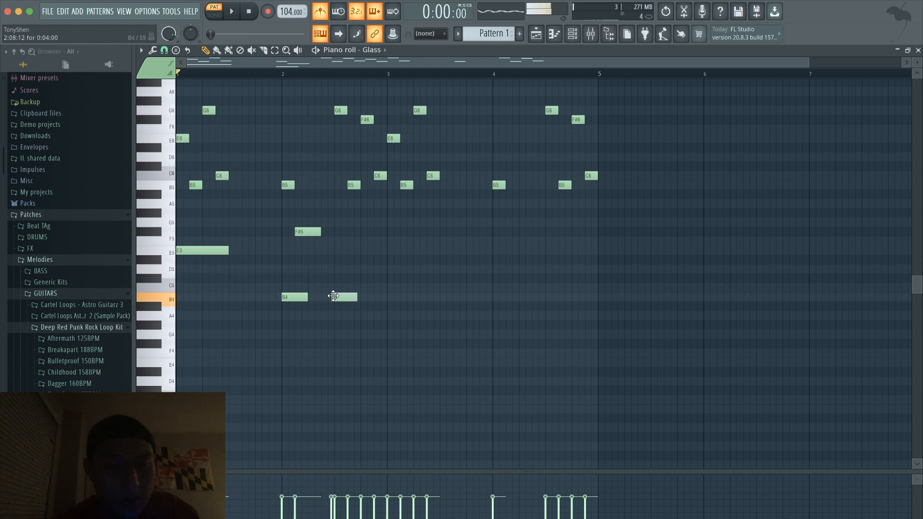
{"action": "left_click_drag", "start_coordinate": [334, 291], "coordinate": [336, 295]}
{"action": "left_click", "coordinate": [365, 250]}
{"action": "key", "text": "space"}
{"action": "left_click_drag", "start_coordinate": [415, 348], "coordinate": [262, 269]}
{"action": "left_click", "coordinate": [266, 271], "text": "super"}
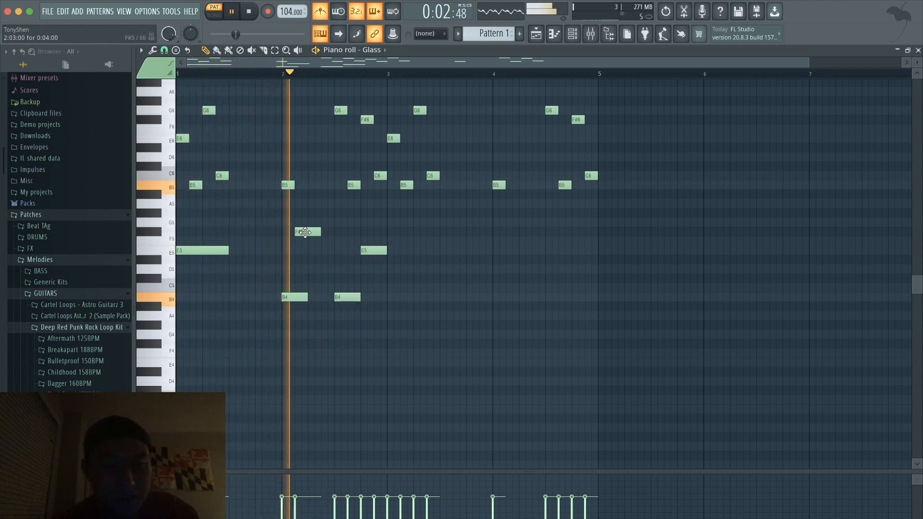
- Delete the F#5 note early in bar 2 and raise the bar's last two bass notes to G5 and F#5
{"action": "right_click", "coordinate": [305, 232]}
{"action": "key", "text": "space"}
{"action": "left_click_drag", "start_coordinate": [346, 298], "coordinate": [348, 220]}
{"action": "key", "text": "space"}
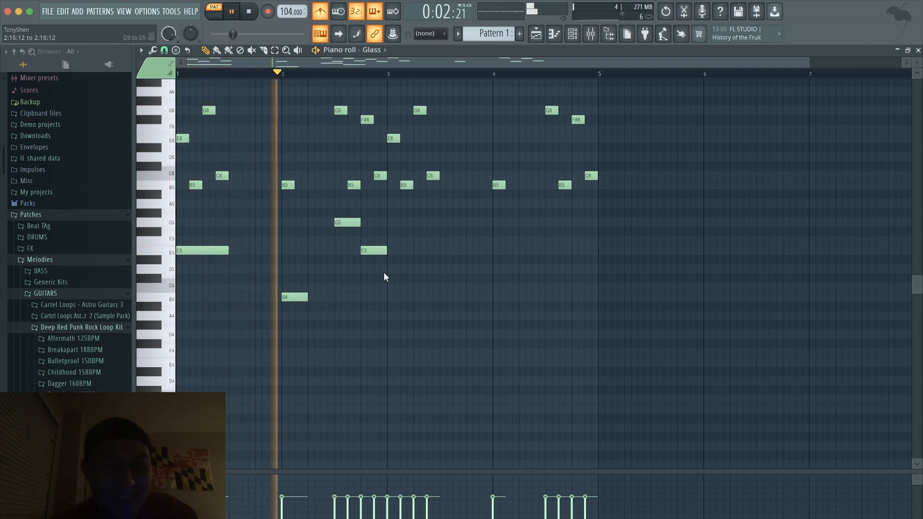
{"action": "left_click_drag", "start_coordinate": [375, 248], "coordinate": [375, 228]}
{"action": "key", "text": "space"}
- Duplicate the two bars of bass notes to start at bar 3 and play the pattern
{"action": "left_click_drag", "start_coordinate": [412, 349], "coordinate": [178, 200]}
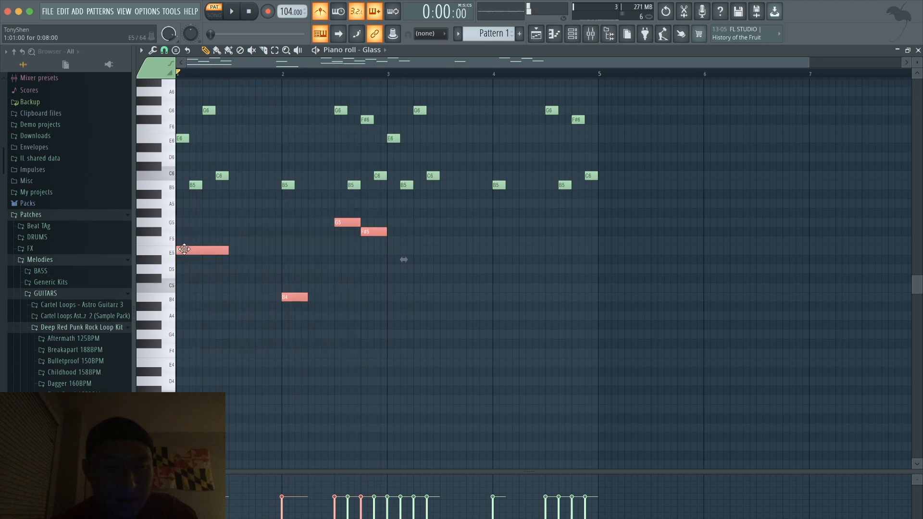
{"action": "left_click_drag", "start_coordinate": [184, 249], "coordinate": [396, 275]}
{"action": "key", "text": "super+d"}
{"action": "key", "text": "space"}
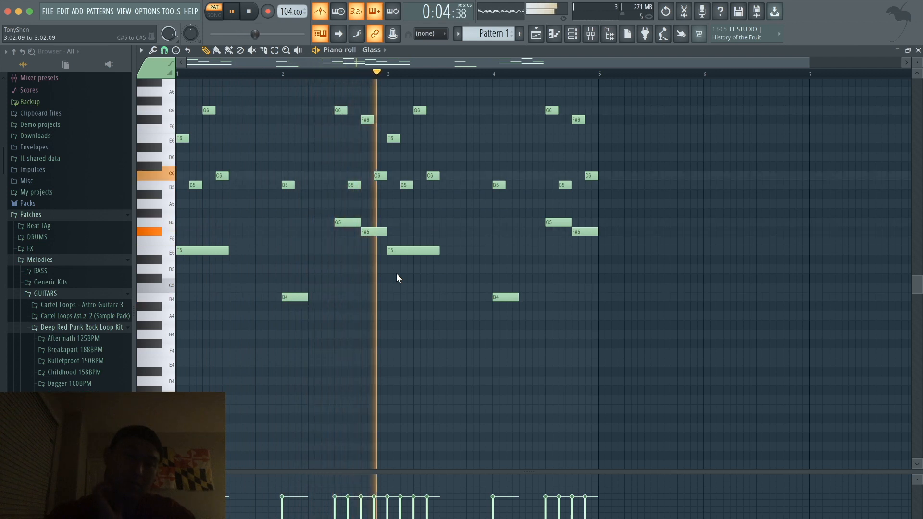
- Add a one-beat F#5 note on the last beat of bar 3 and play the pattern
{"action": "key", "text": "space"}
{"action": "mouse_move", "coordinate": [482, 240]}
{"action": "left_mouse_down"}
{"action": "mouse_move", "coordinate": [472, 221]}
{"action": "mouse_move", "coordinate": [468, 228]}
{"action": "left_mouse_up"}
{"action": "key", "text": "space"}
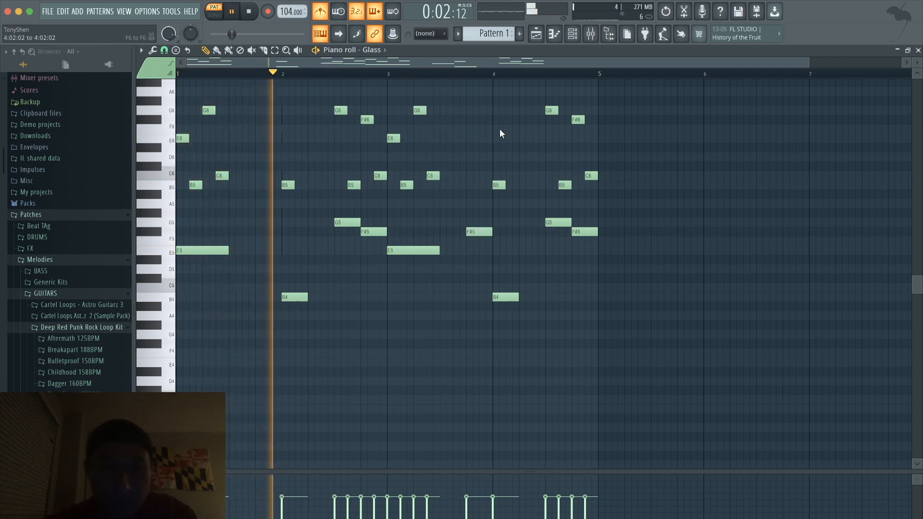
{"action": "scroll", "coordinate": [500, 128], "scroll_direction": "up", "scroll_amount": 3}
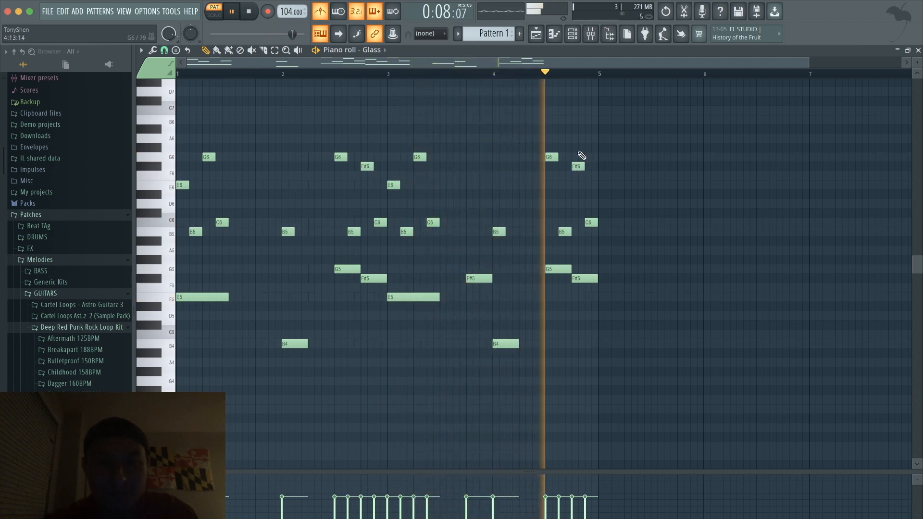
- Lower the G5 bass note in the middle of bar 4 to B4 and play from bar 4
{"action": "key", "text": "space"}
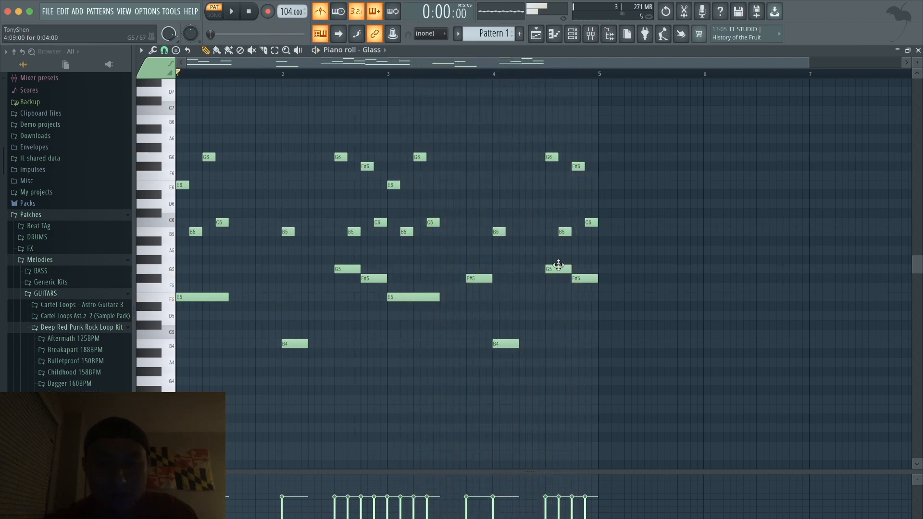
{"action": "left_click_drag", "start_coordinate": [554, 268], "coordinate": [555, 347]}
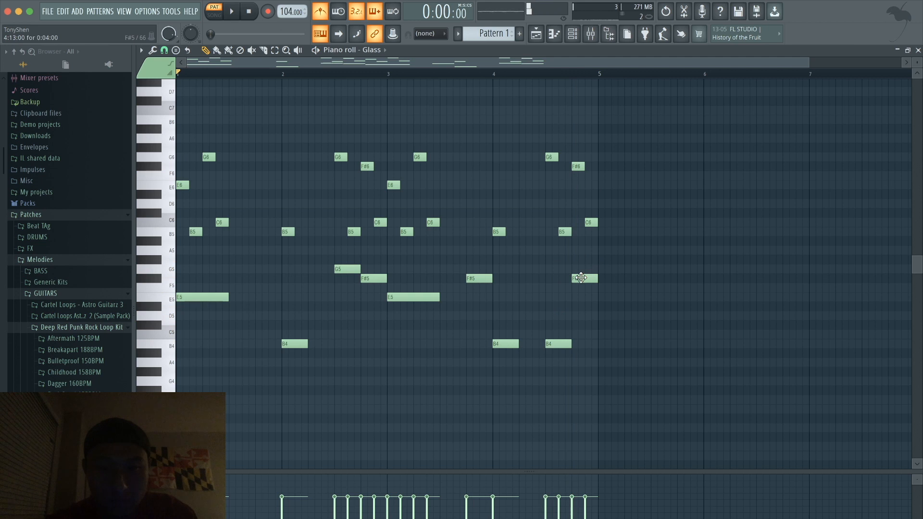
{"action": "left_click", "coordinate": [495, 74]}
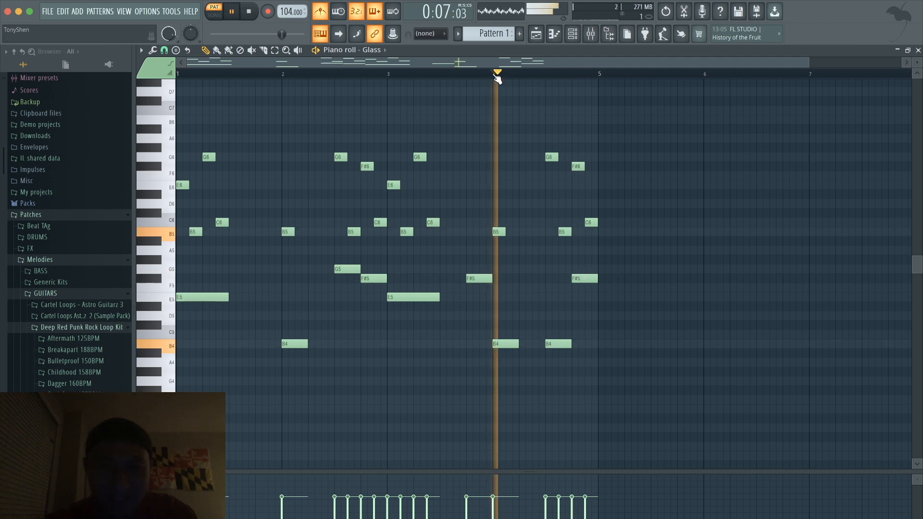
- Play the end of the pattern, then load Fruity Parametric EQ 2 in the first effect slot of the Glass mixer track
{"action": "scroll", "coordinate": [668, 251], "scroll_direction": "down", "scroll_amount": 1}
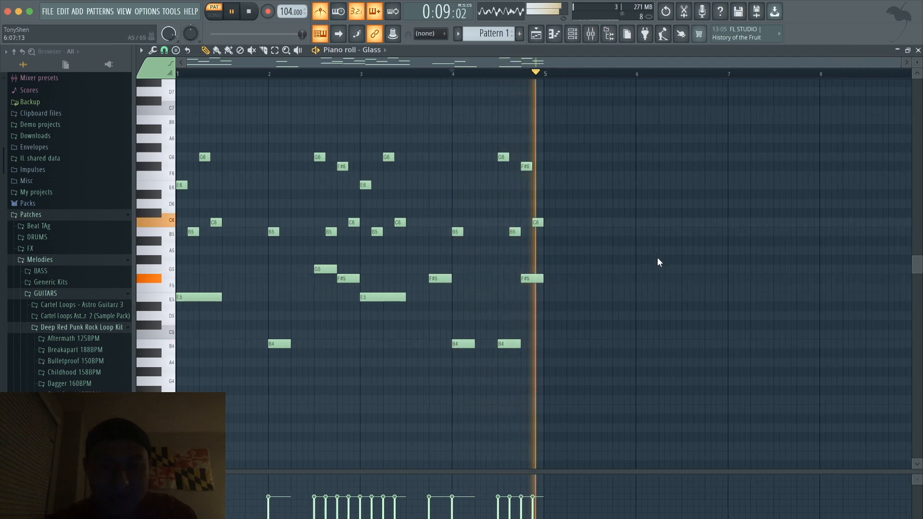
{"action": "key", "text": "space"}
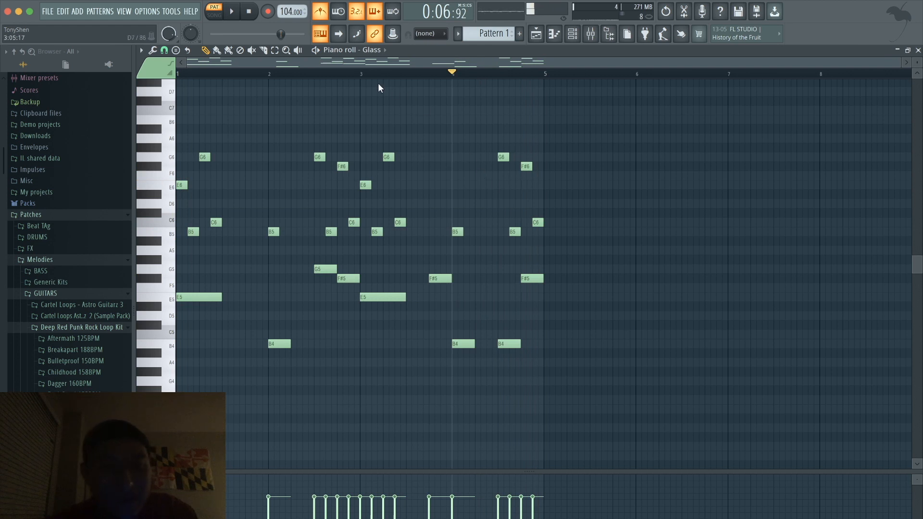
{"action": "left_click", "coordinate": [495, 73]}
{"action": "mouse_move", "coordinate": [513, 102]}
{"action": "left_mouse_down"}
{"action": "mouse_move", "coordinate": [356, 100]}
{"action": "mouse_move", "coordinate": [540, 79]}
{"action": "left_mouse_up"}
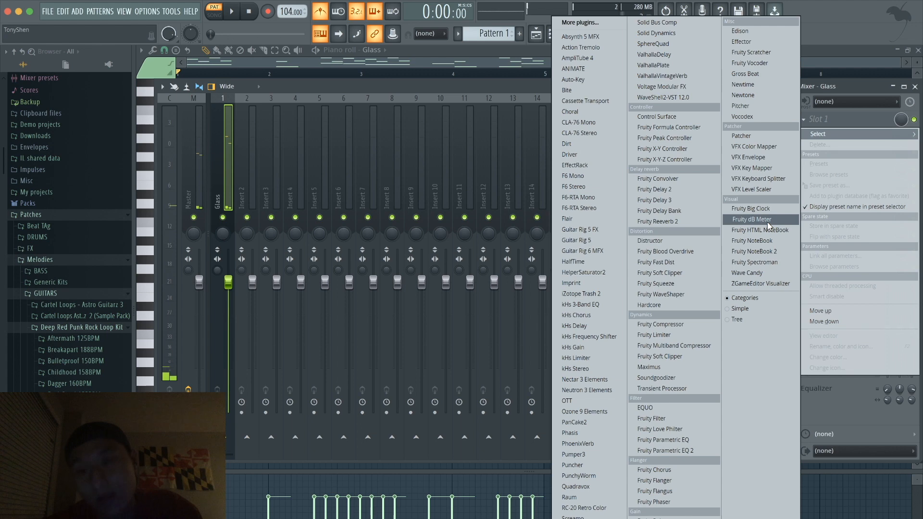
{"action": "left_click", "coordinate": [692, 452]}
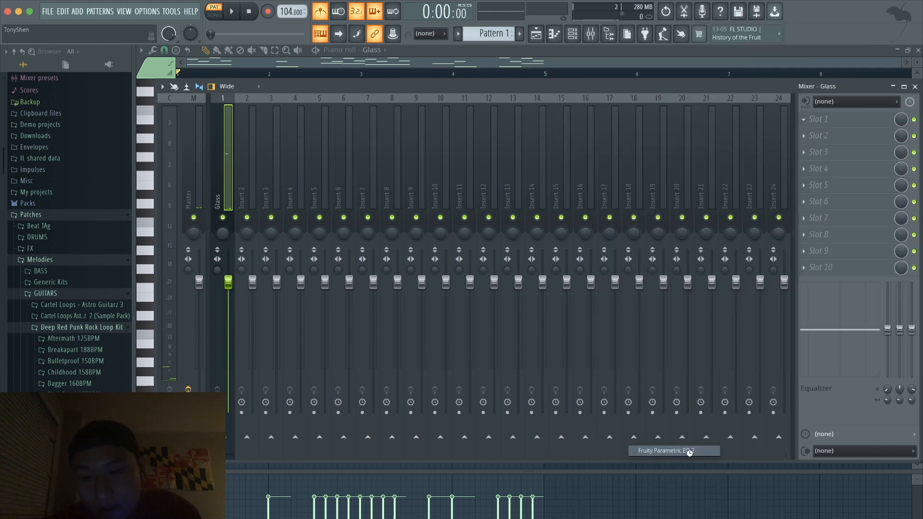
- Roll off the lows with a high-pass band and lower the EQ's high shelf to -8.7 dB at 3389 Hz
{"action": "mouse_move", "coordinate": [454, 160]}
{"action": "left_mouse_down"}
{"action": "mouse_move", "coordinate": [453, 169]}
{"action": "mouse_move", "coordinate": [455, 150]}
{"action": "left_mouse_up"}
{"action": "left_click_drag", "start_coordinate": [249, 221], "coordinate": [292, 222]}
{"action": "key", "text": "space"}
{"action": "left_click_drag", "start_coordinate": [393, 222], "coordinate": [373, 247]}
{"action": "key", "text": "space"}
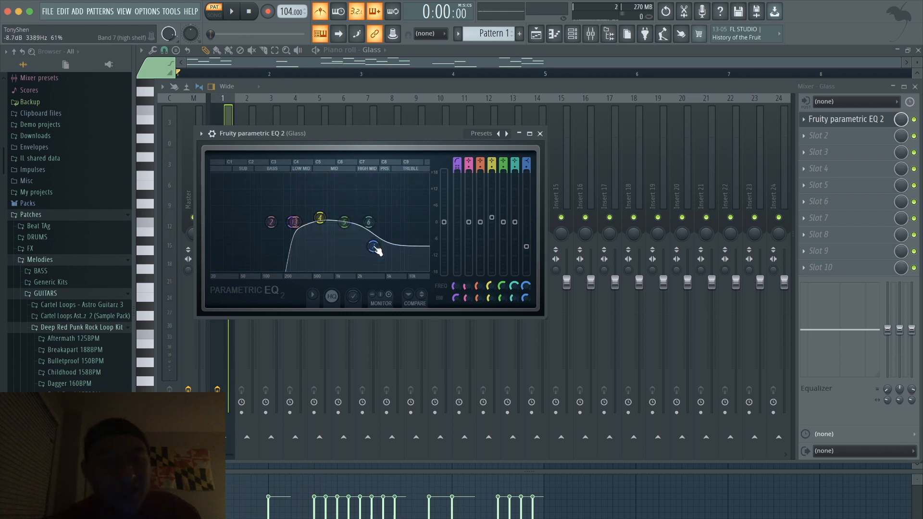
{"action": "key", "text": "space"}
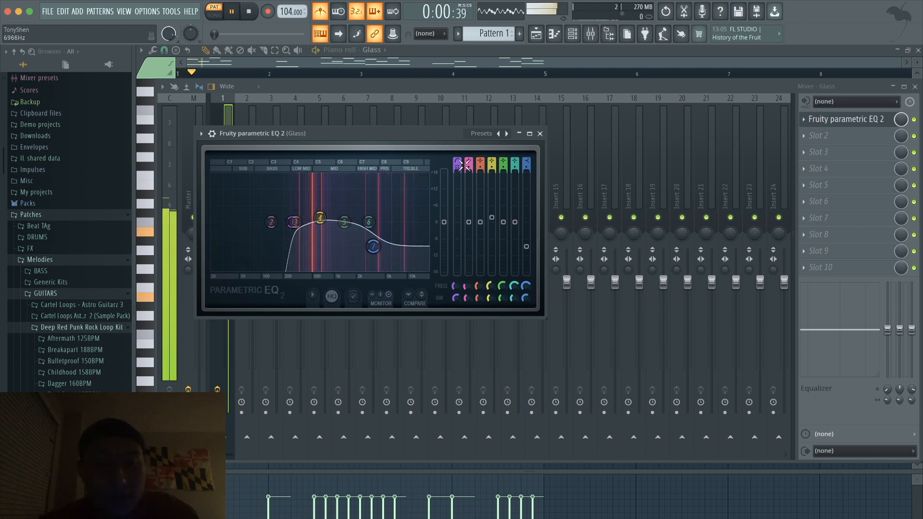
{"action": "left_click", "coordinate": [540, 134]}
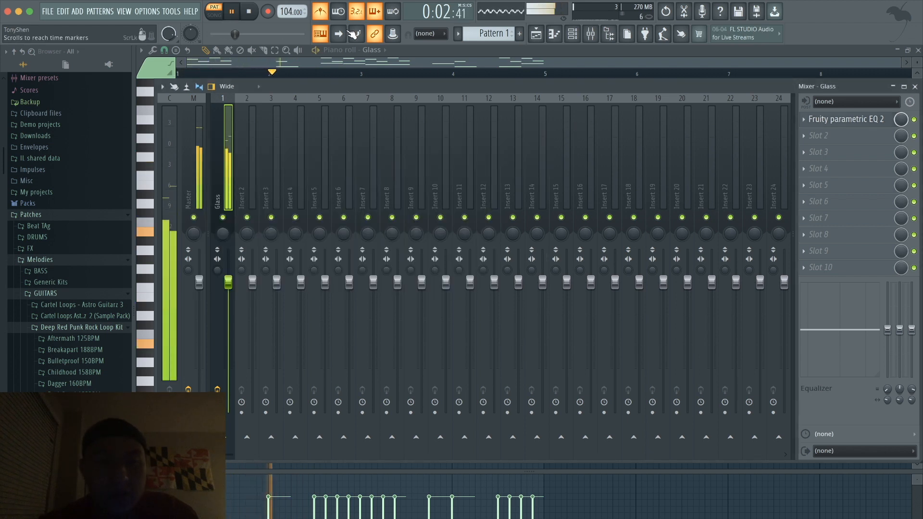
- Turn off the metronome and lower the Glass mixer track's volume to -11.3 dB
{"action": "left_click", "coordinate": [321, 13]}
{"action": "left_click_drag", "start_coordinate": [233, 271], "coordinate": [233, 330]}
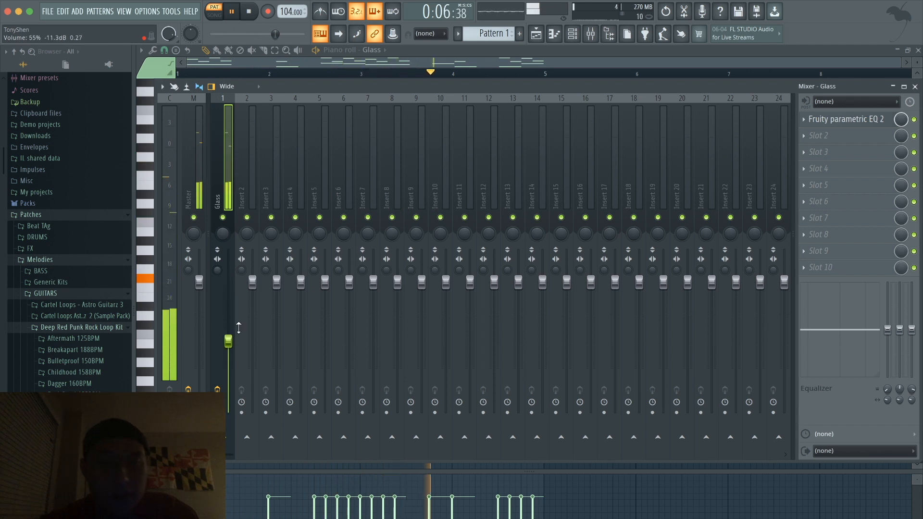
- Stop playback and replace the 808 Clap channel with the Sawer synthesizer
{"action": "left_click", "coordinate": [573, 34]}
{"action": "key", "text": "space"}
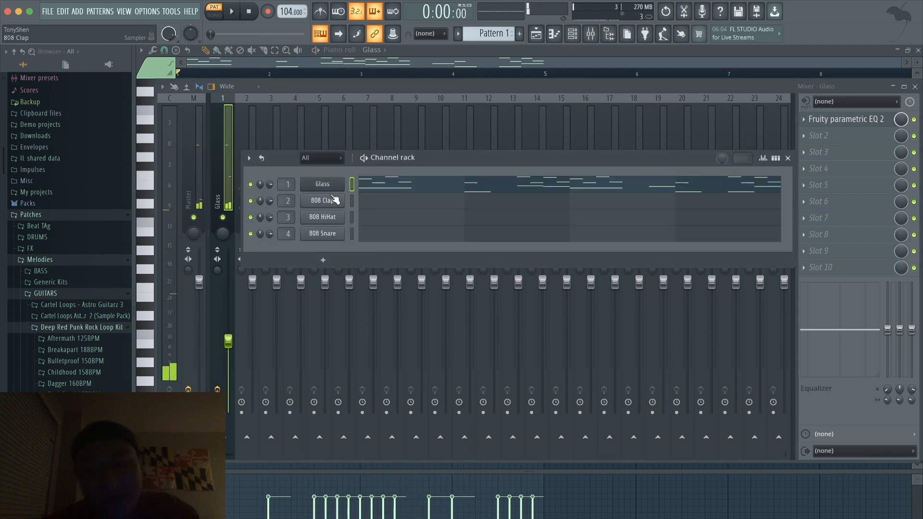
{"action": "right_click", "coordinate": [330, 196]}
{"action": "mouse_move", "coordinate": [393, 297]}
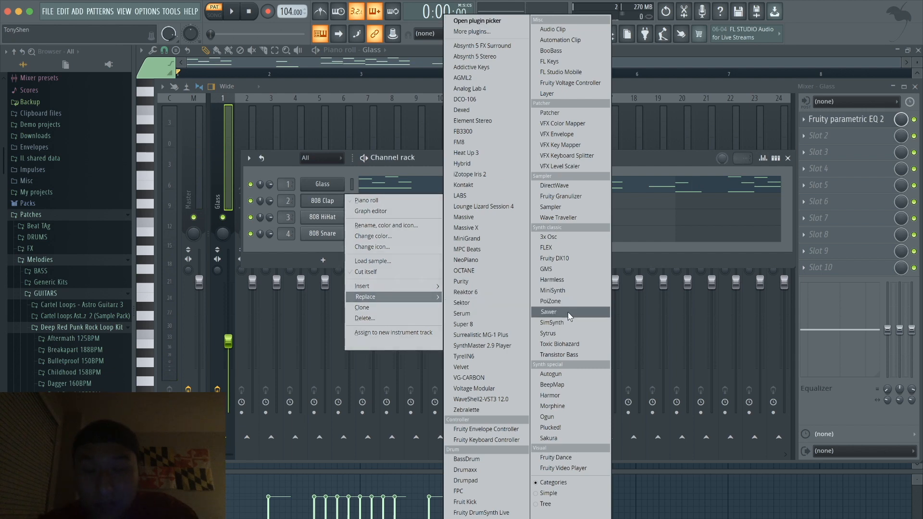
{"action": "left_click", "coordinate": [549, 312]}
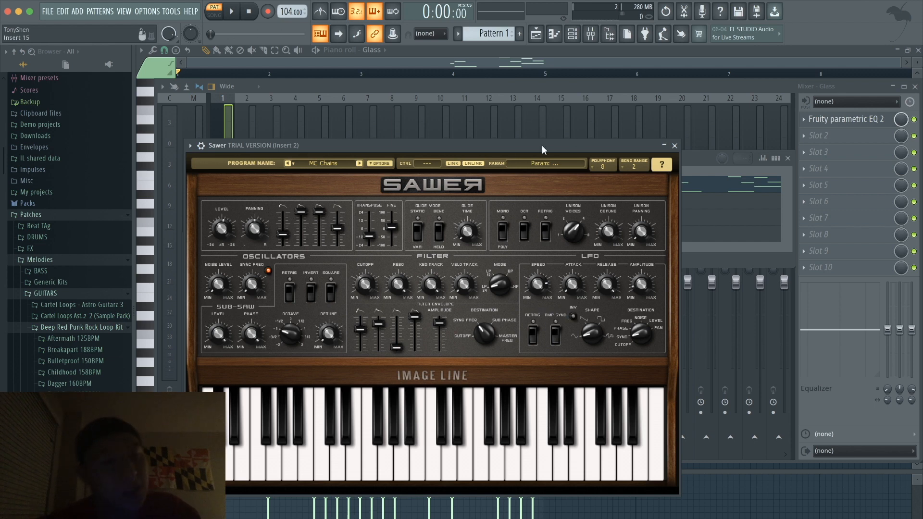
- Load the FG 1982 preset from Sawer's Bass bank and close the synthesizer
{"action": "left_click", "coordinate": [378, 163]}
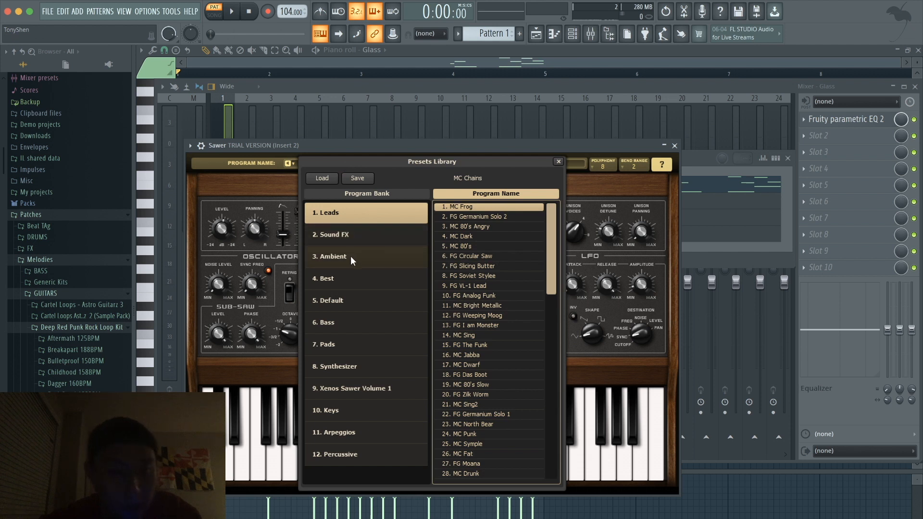
{"action": "left_click", "coordinate": [348, 320]}
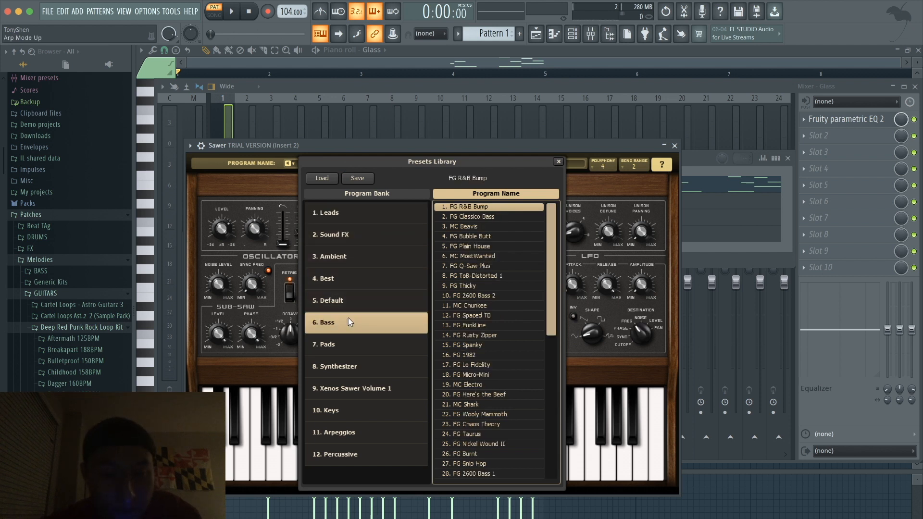
{"action": "left_click", "coordinate": [506, 335]}
{"action": "left_click", "coordinate": [503, 354]}
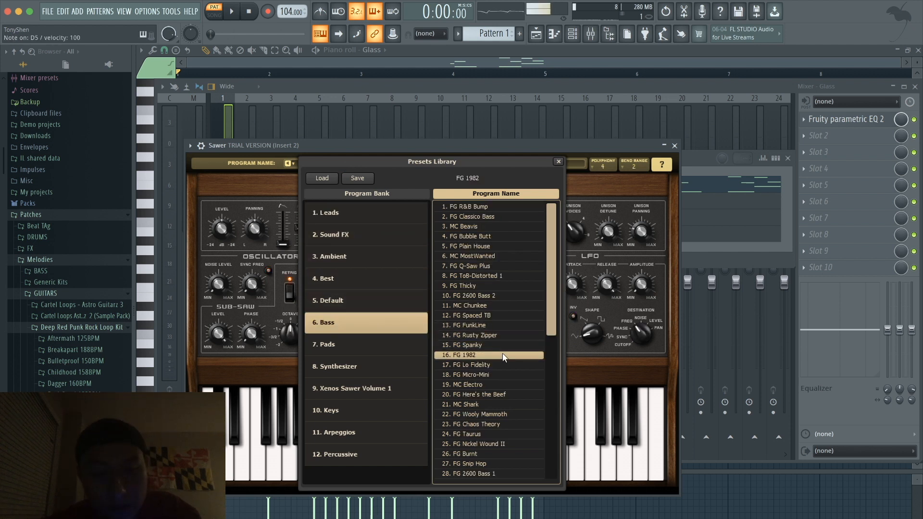
{"action": "left_click", "coordinate": [558, 161]}
{"action": "left_click", "coordinate": [674, 145]}
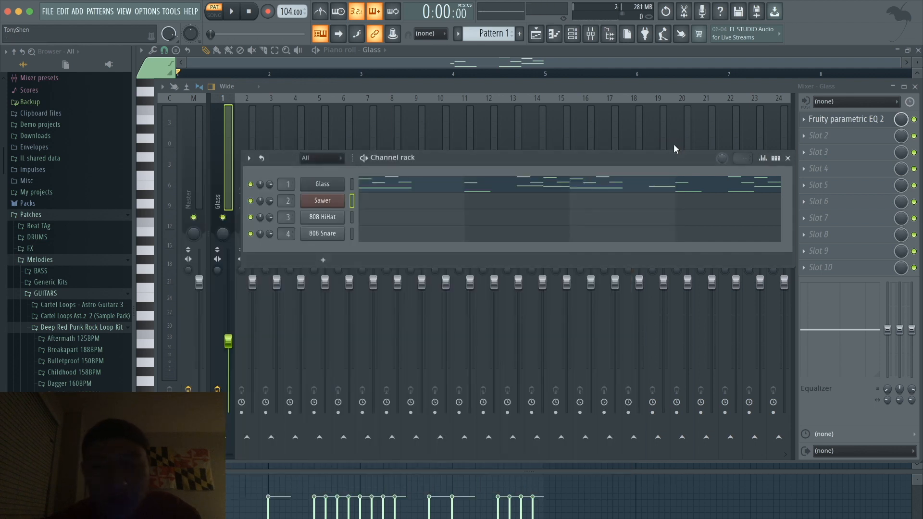
- Add a two-step E5 note at the start of bar 1 in Sawer's piano roll
{"action": "left_click", "coordinate": [507, 202]}
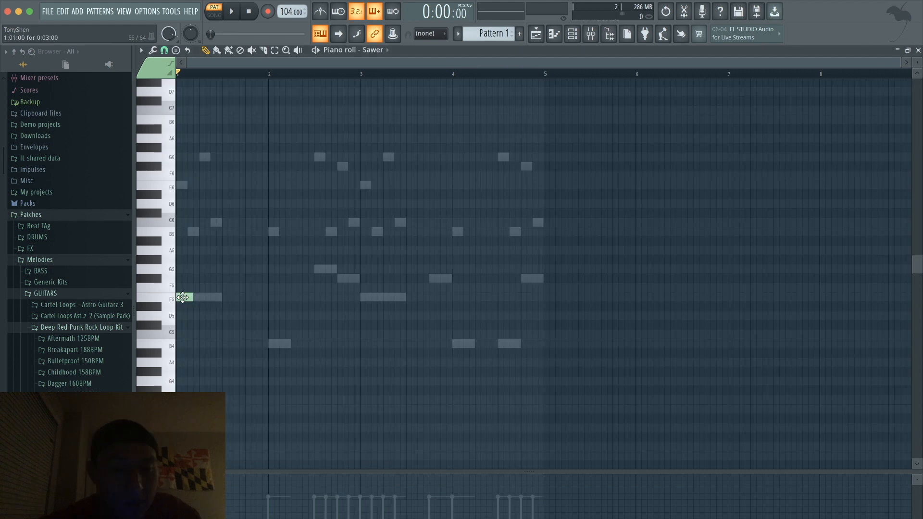
{"action": "double_click", "coordinate": [183, 297]}
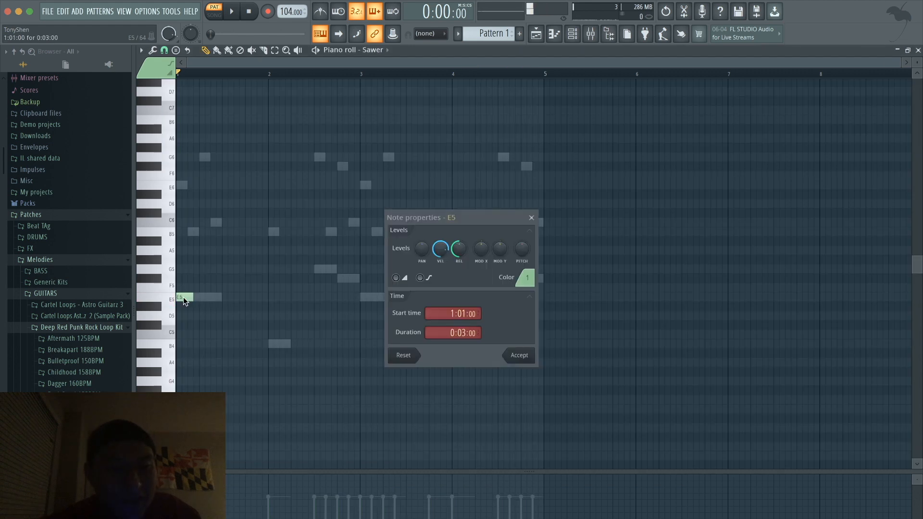
{"action": "left_click", "coordinate": [531, 218]}
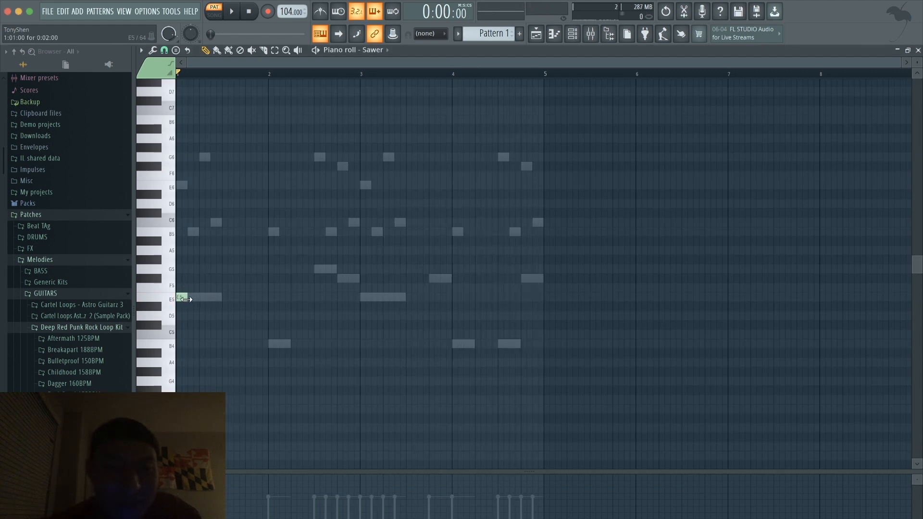
- Reopen Sawer's preset library to review the Bass presets, then return to its piano roll
{"action": "left_click", "coordinate": [571, 34]}
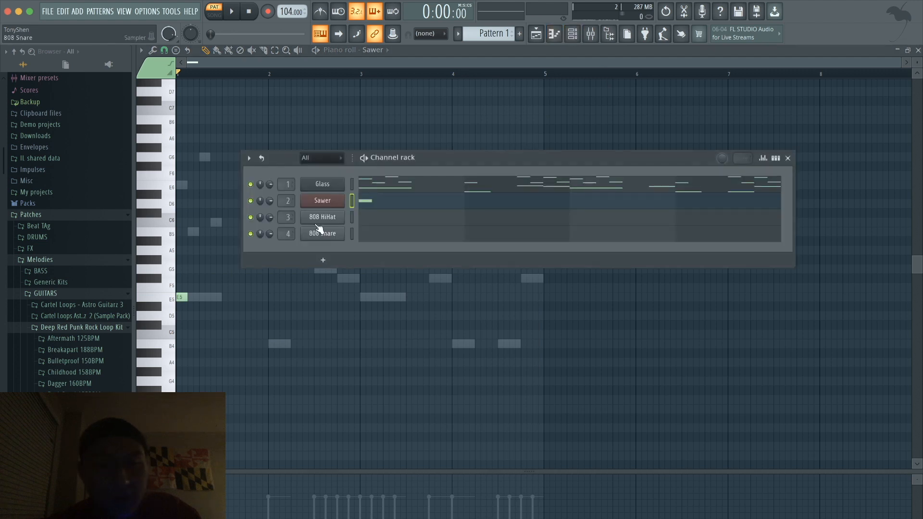
{"action": "left_click", "coordinate": [323, 200]}
{"action": "left_click", "coordinate": [310, 164]}
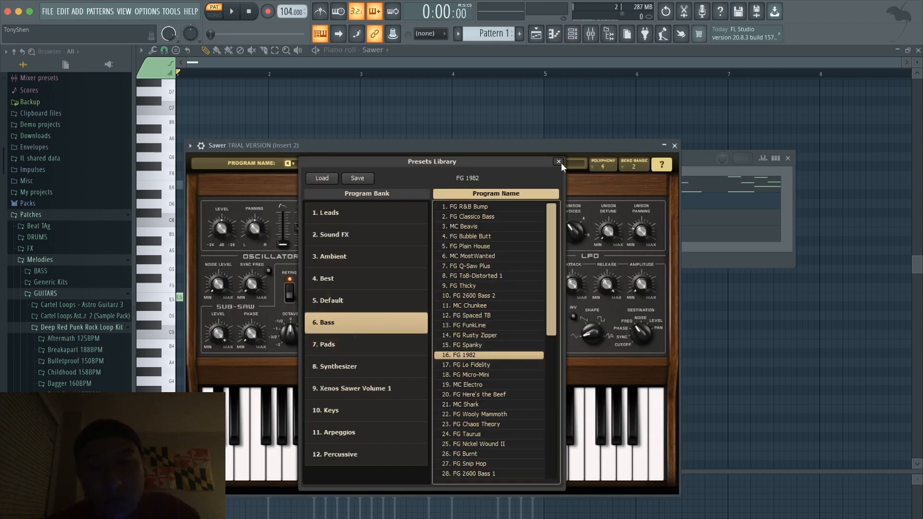
{"action": "left_click", "coordinate": [559, 162]}
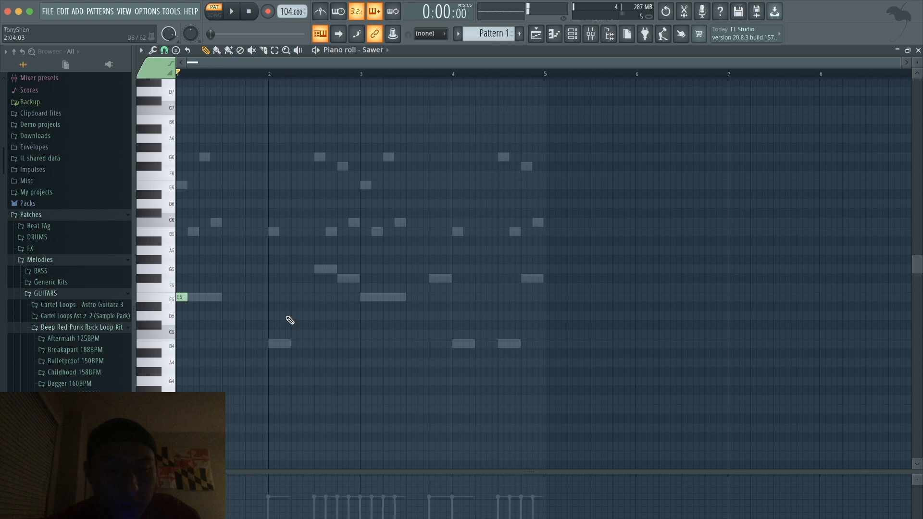
- Add a second E5 note on the fourth step of bar 1, make it three steps long and play the pattern
{"action": "scroll", "coordinate": [289, 318], "scroll_direction": "up", "scroll_amount": 3}
{"action": "scroll", "coordinate": [288, 319], "scroll_direction": "left", "scroll_amount": 2}
{"action": "key", "text": "space"}
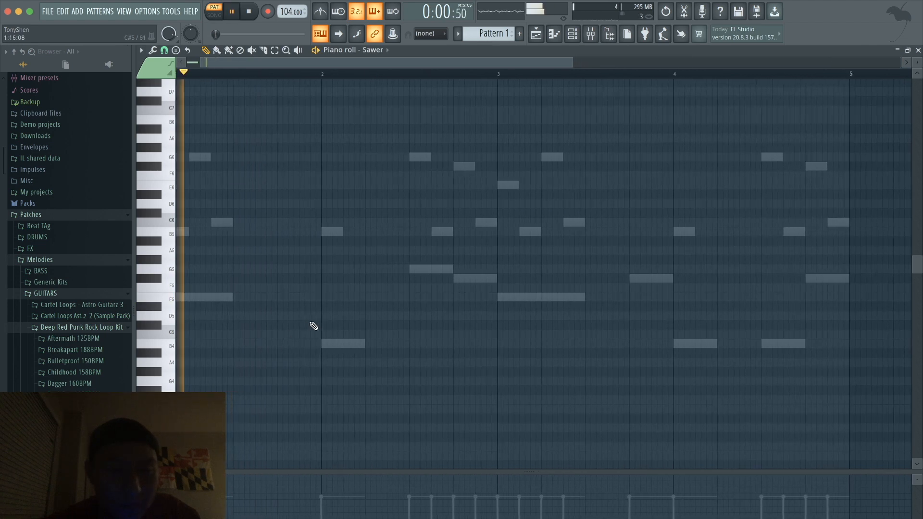
{"action": "key", "text": "space"}
{"action": "left_click", "coordinate": [215, 298]}
{"action": "key", "text": "space"}
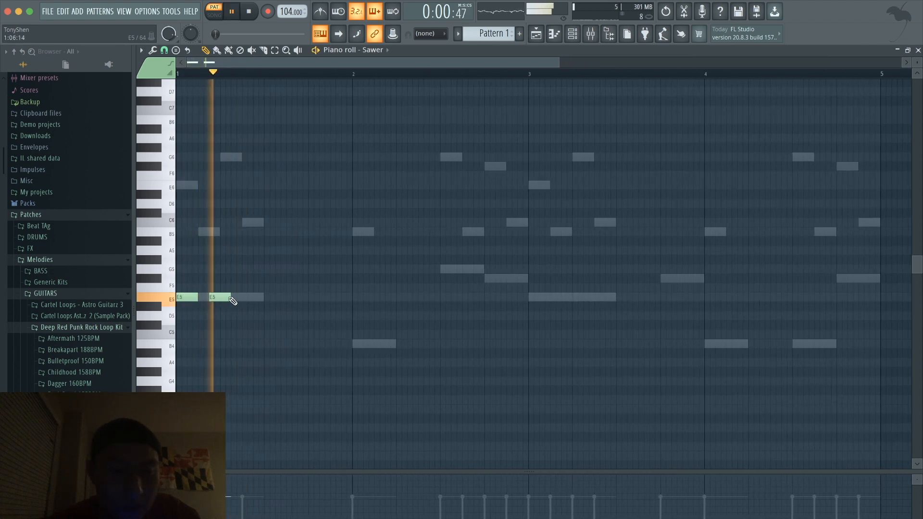
{"action": "left_click_drag", "start_coordinate": [232, 297], "coordinate": [247, 298]}
{"action": "scroll", "coordinate": [242, 299], "scroll_direction": "down", "scroll_amount": 2}
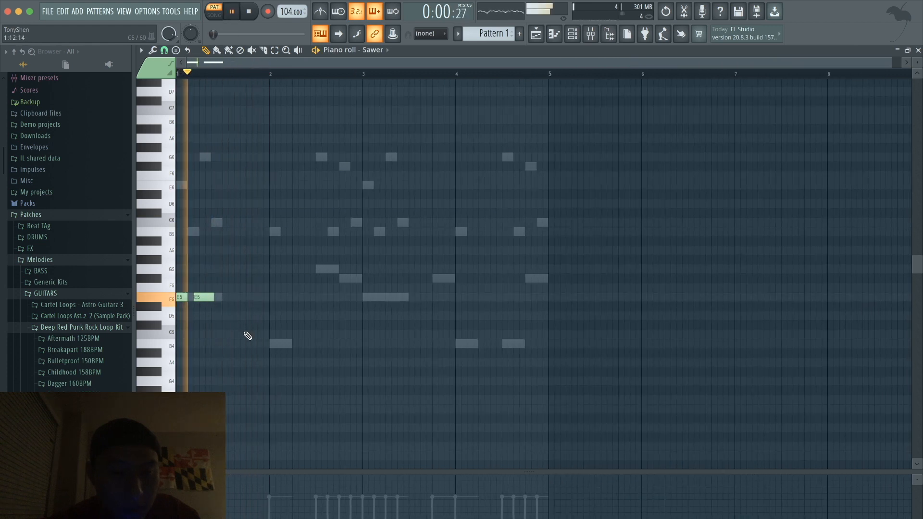
{"action": "left_click_drag", "start_coordinate": [216, 301], "coordinate": [211, 300]}
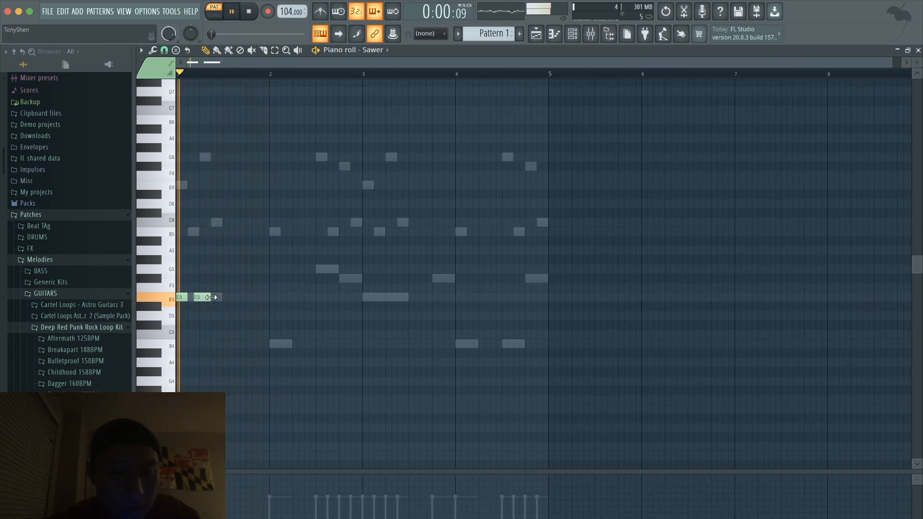
{"action": "key", "text": "space"}
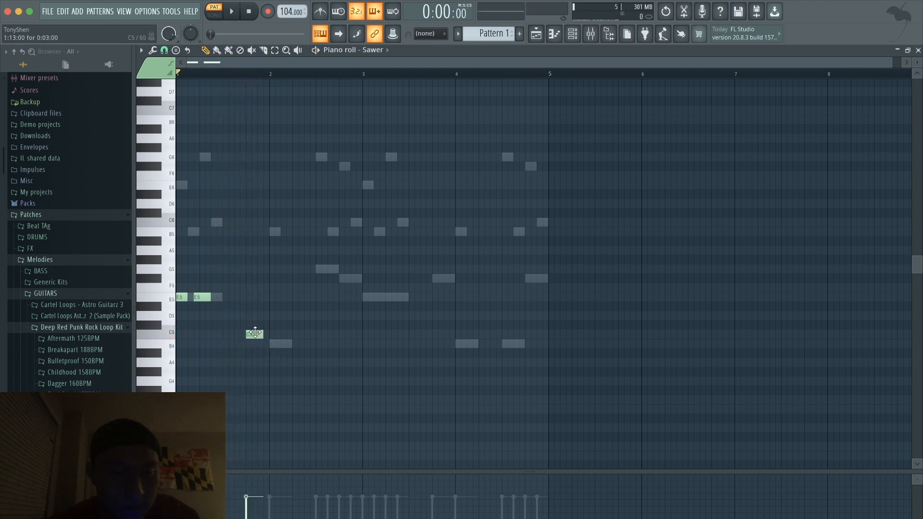
- Add a two-step C5 note at the end of bar 1 and two short B4 notes at the start of bar 2
{"action": "key", "text": "space"}
{"action": "left_click_drag", "start_coordinate": [257, 333], "coordinate": [269, 334]}
{"action": "key", "text": "space"}
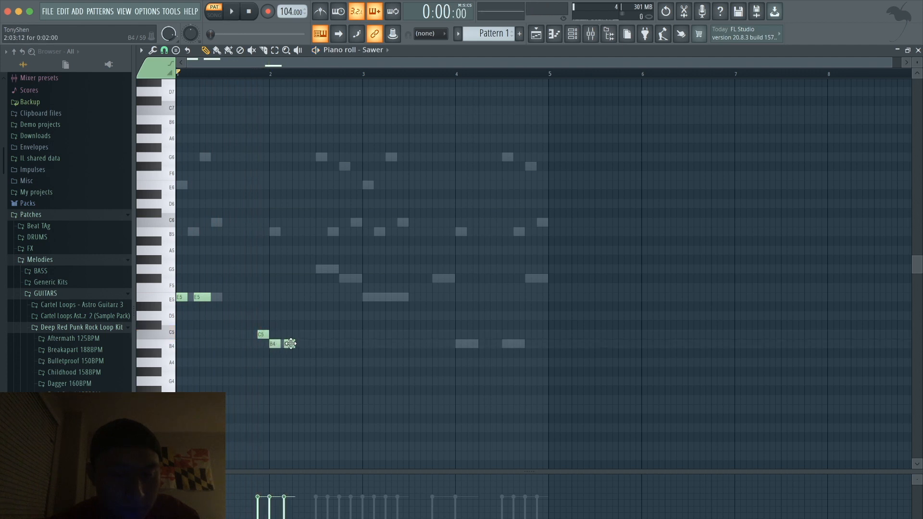
{"action": "key", "text": "space"}
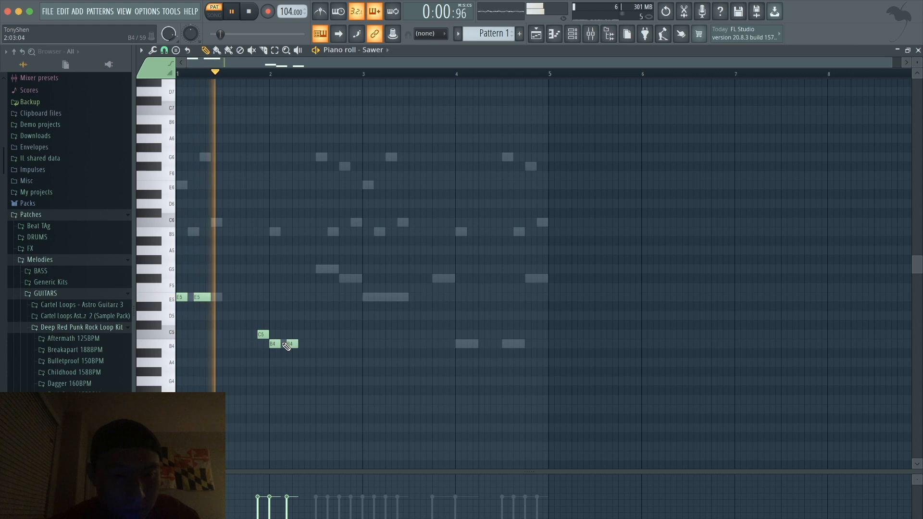
- Delete the C5 note at the end of bar 1 and play the bass line again
{"action": "scroll", "coordinate": [294, 332], "scroll_direction": "down", "scroll_amount": 1}
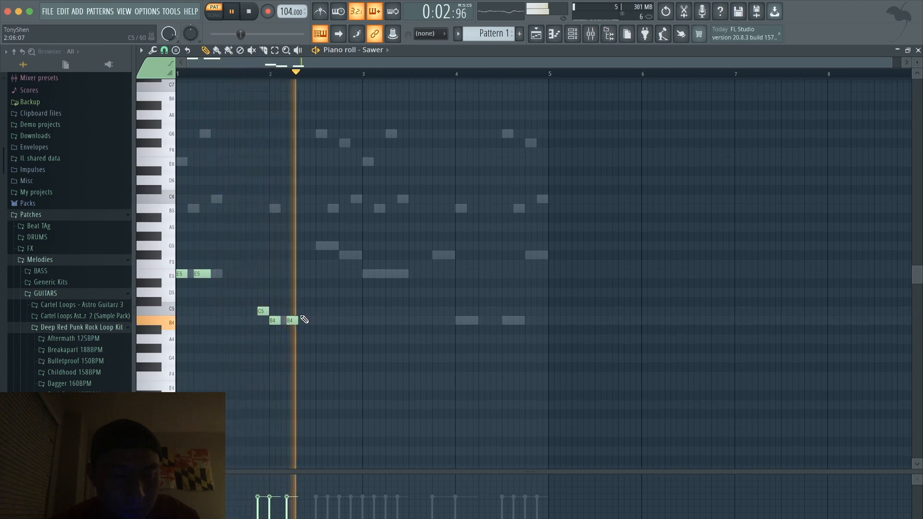
{"action": "key", "text": "space"}
{"action": "key", "text": "space"}
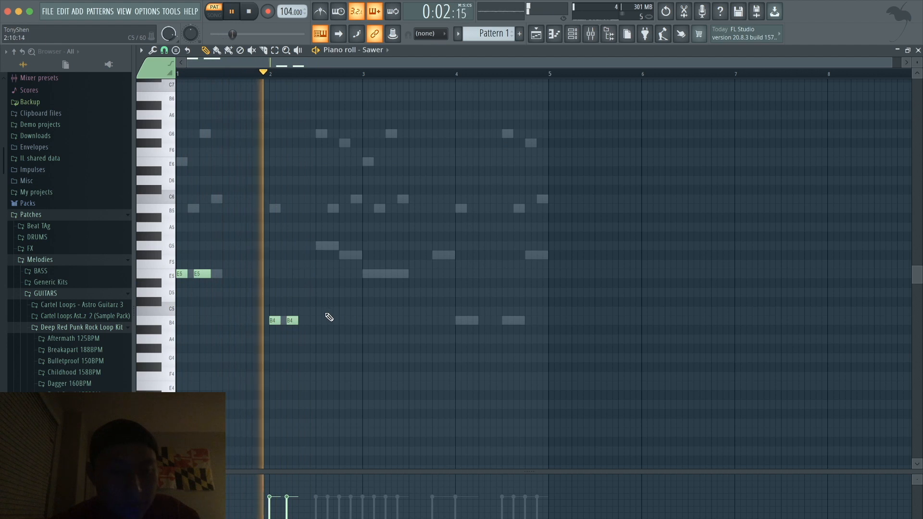
{"action": "key", "text": "space"}
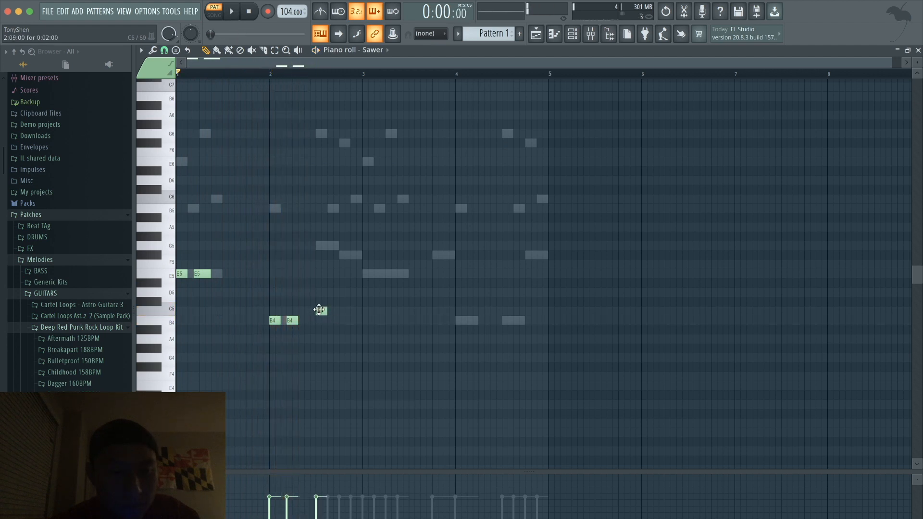
- Add two adjacent one-step C5 notes in the middle of bar 2 and play from there
{"action": "scroll", "coordinate": [327, 310], "scroll_direction": "up", "scroll_amount": 3}
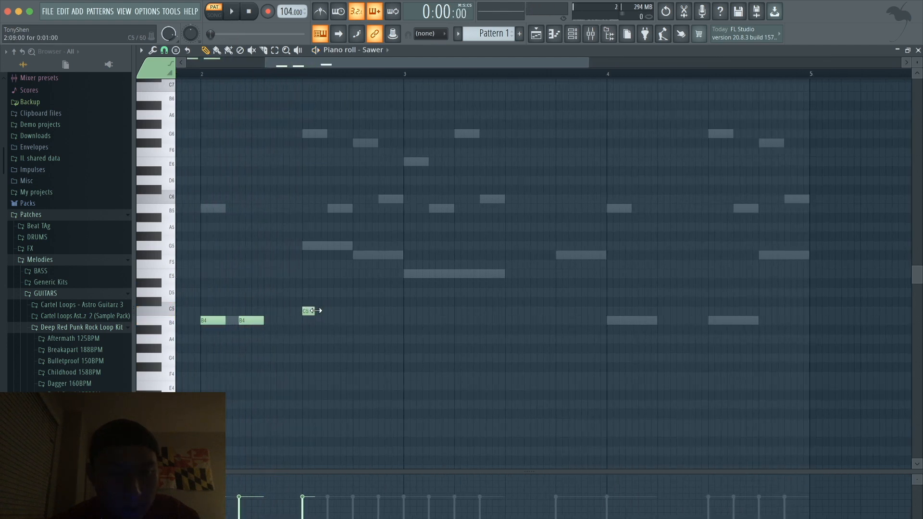
{"action": "left_click", "coordinate": [303, 76]}
{"action": "key", "text": "space"}
{"action": "key", "text": "space"}
{"action": "key", "text": "space"}
- Add two adjacent two-step B4 notes on the last beat of bar 2 and play from the middle of the bar
{"action": "key", "text": "space"}
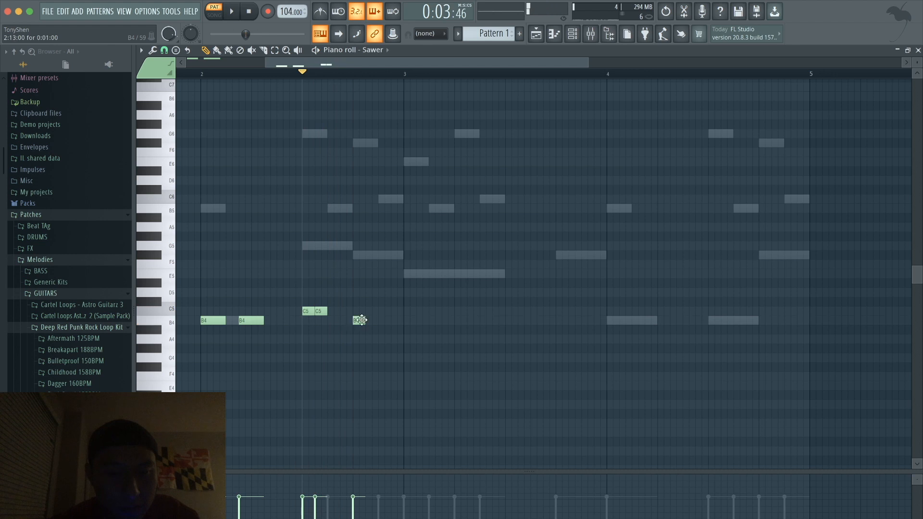
{"action": "left_click", "coordinate": [384, 321]}
{"action": "key", "text": "space"}
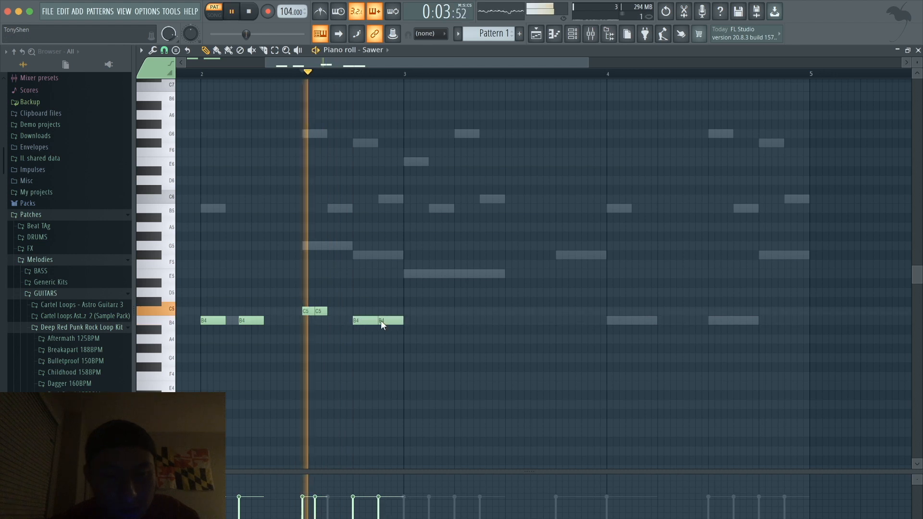
- Move the two B4 notes from the end of bar 2 to the start of bar 3, checking with playback
{"action": "scroll", "coordinate": [381, 320], "scroll_direction": "down", "scroll_amount": 3}
{"action": "key", "text": "space"}
{"action": "left_click_drag", "start_coordinate": [421, 334], "coordinate": [395, 318]}
{"action": "key", "text": "space"}
{"action": "left_click", "coordinate": [434, 319], "text": "super"}
{"action": "key", "text": "space"}
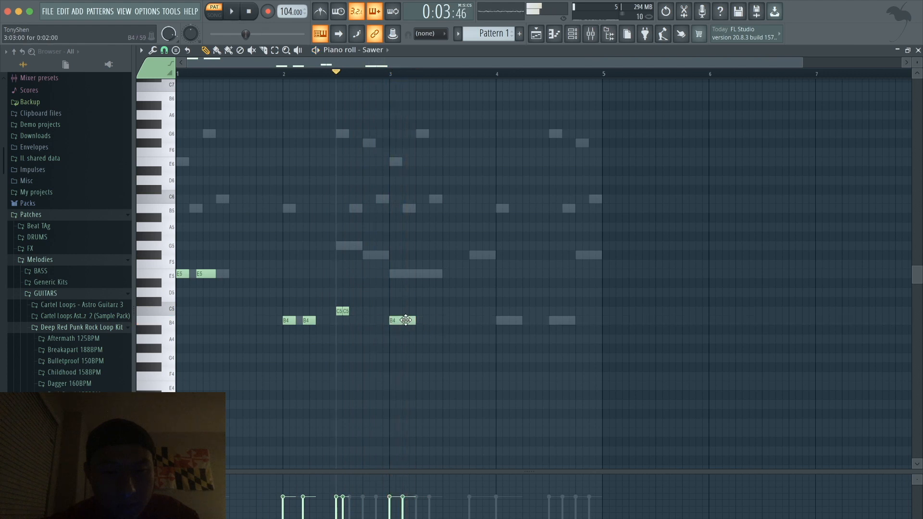
- Place a single two-step B4 note on the last beat of bar 2, remove the B4 pair at the start of bar 3, and check with playback
{"action": "left_click", "coordinate": [287, 74]}
{"action": "key", "text": "space"}
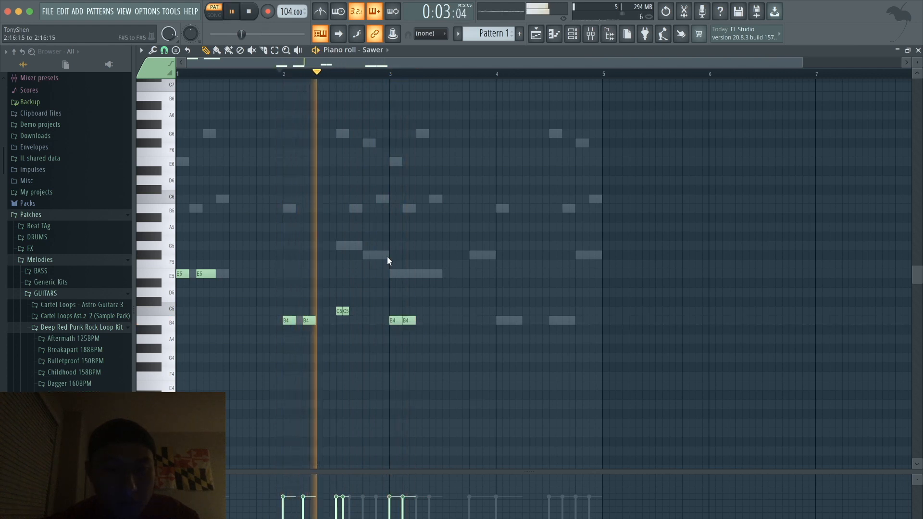
{"action": "key", "text": "space"}
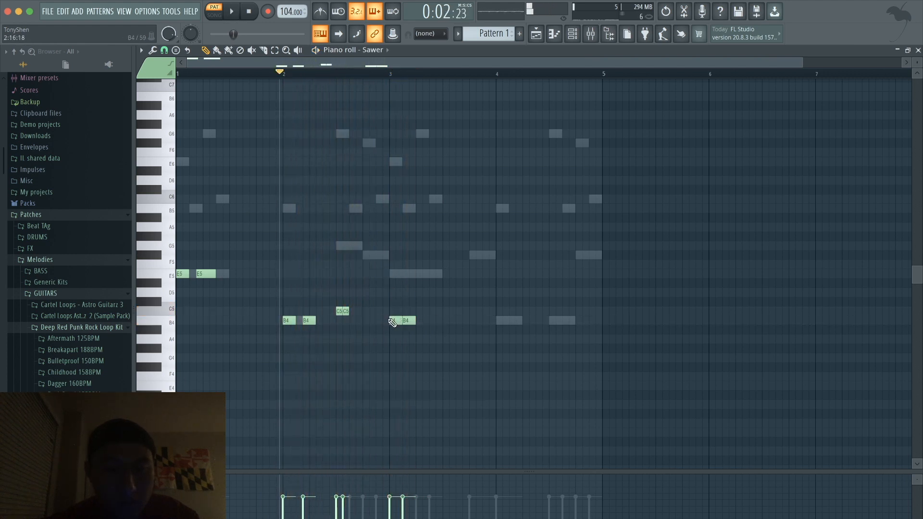
{"action": "left_click_drag", "start_coordinate": [370, 320], "coordinate": [364, 320]}
{"action": "key", "text": "space"}
{"action": "right_click", "coordinate": [409, 321]}
{"action": "key", "text": "space"}
- Duplicate all the bass notes of bars 1 and 2 into bars 3 and 4 and play from bar 3
{"action": "key", "text": "ctrl+a"}
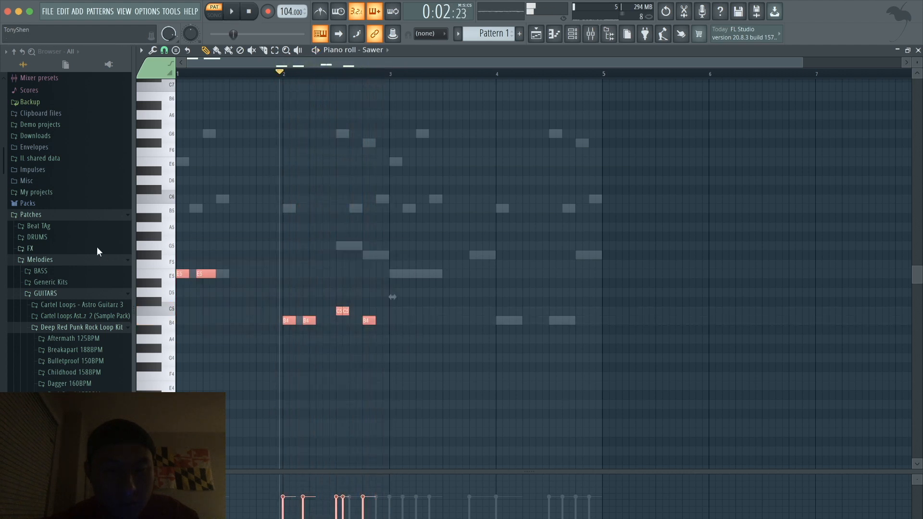
{"action": "key", "text": "ctrl+b"}
{"action": "key", "text": "ctrl+d"}
{"action": "left_click", "coordinate": [393, 75]}
{"action": "key", "text": "space"}
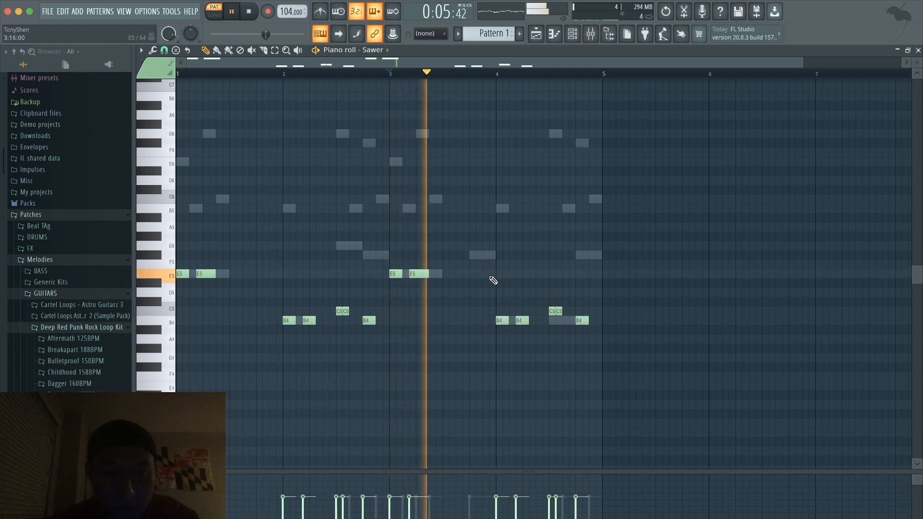
{"action": "key", "text": "space"}
- Add a two-step F#5 note at the very end of bar 3 and play from the start of that bar
{"action": "scroll", "coordinate": [501, 307], "scroll_direction": "up", "scroll_amount": 3}
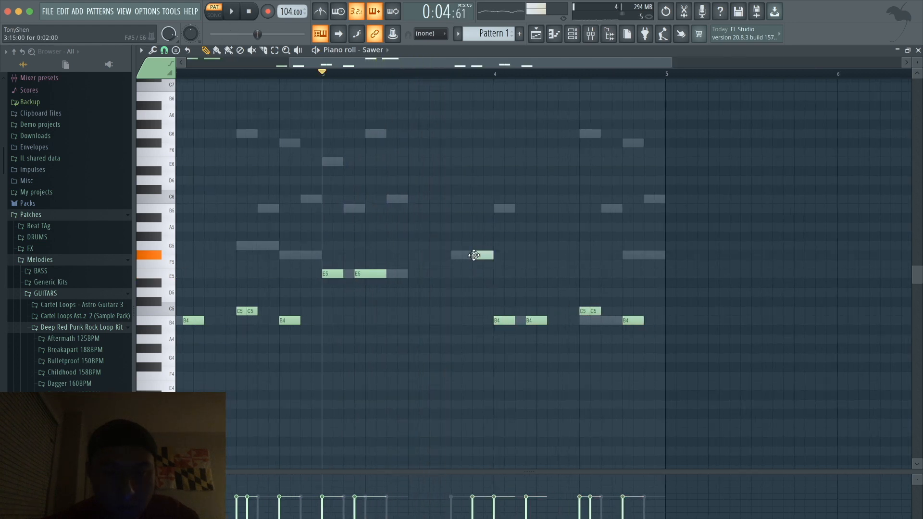
{"action": "key", "text": "space"}
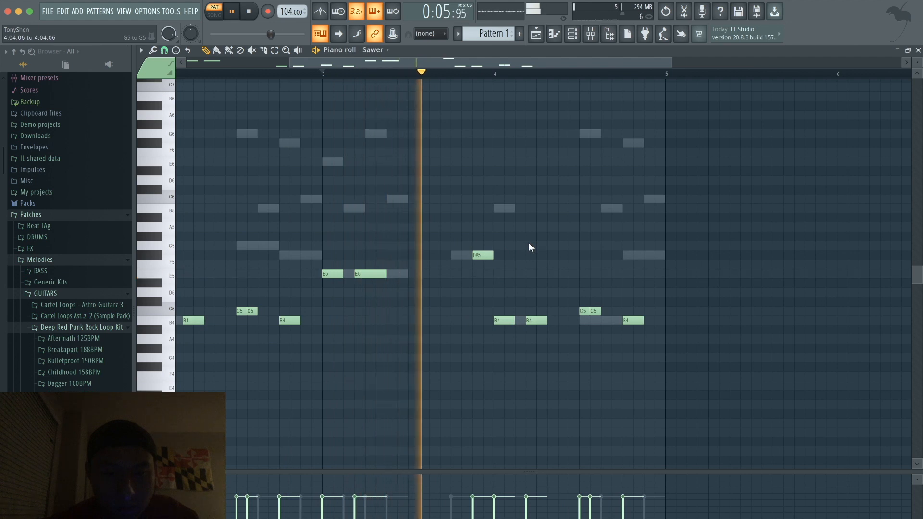
{"action": "key", "text": "space"}
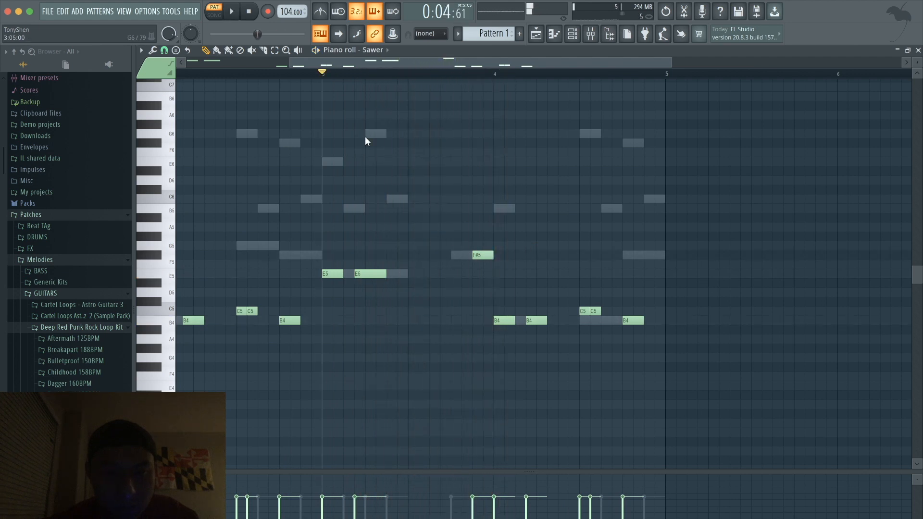
{"action": "key", "text": "space"}
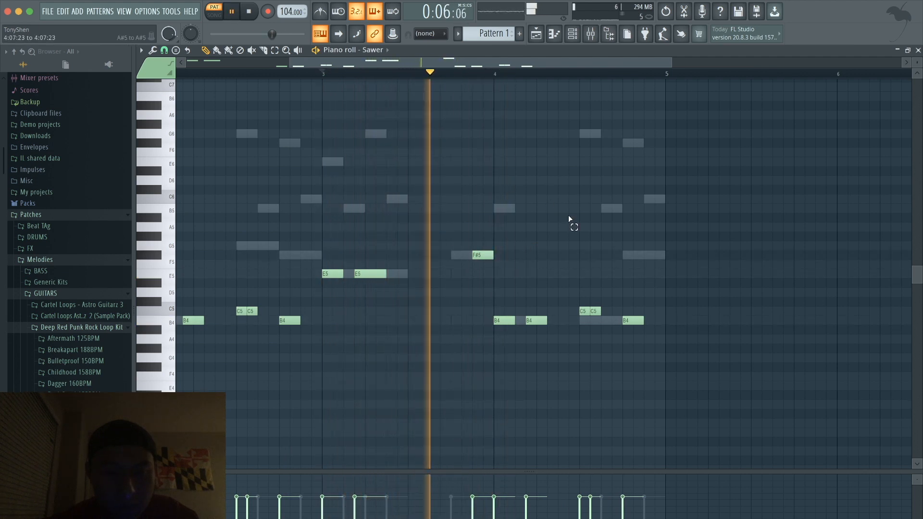
{"action": "scroll", "coordinate": [568, 219], "scroll_direction": "down", "scroll_amount": 3}
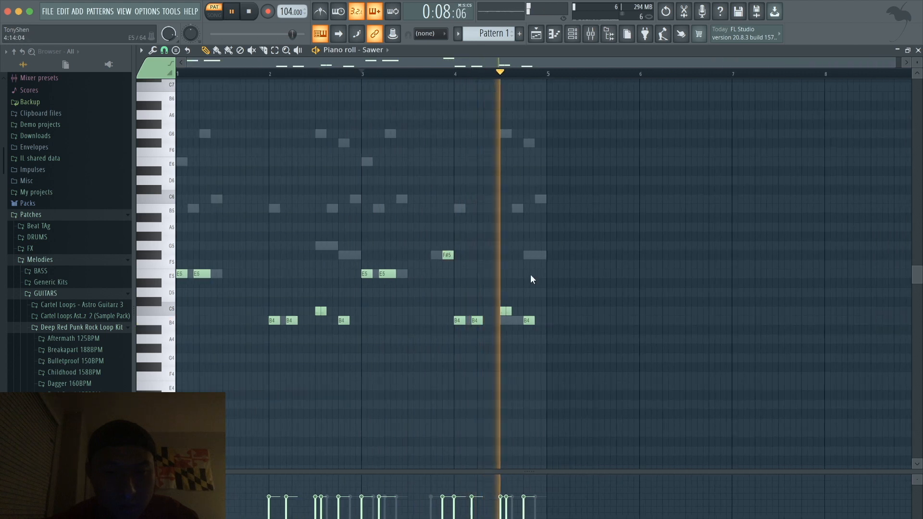
- Add a two-step C5 note right after the two short C5 notes in bar 4 and play the bass line
{"action": "scroll", "coordinate": [531, 279], "scroll_direction": "up", "scroll_amount": 3}
{"action": "key", "text": "space"}
{"action": "left_click", "coordinate": [494, 313]}
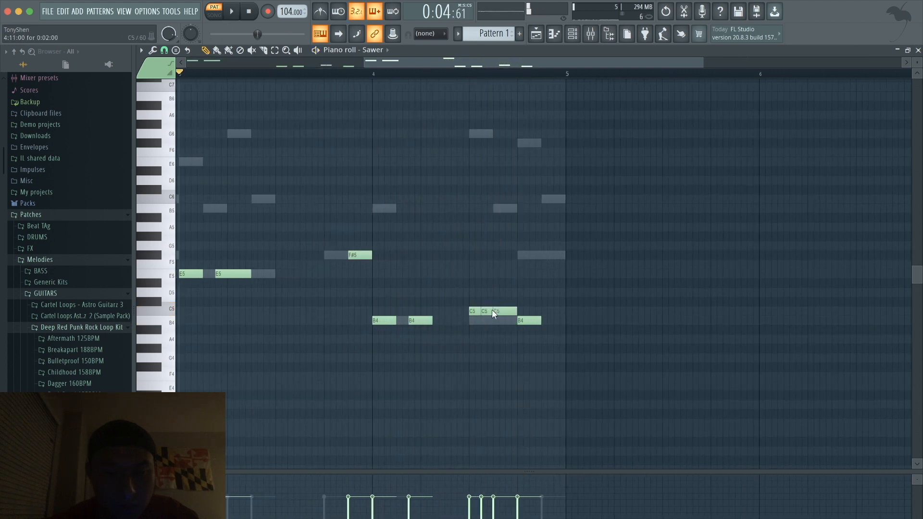
{"action": "key", "text": "space"}
{"action": "key", "text": "F6"}
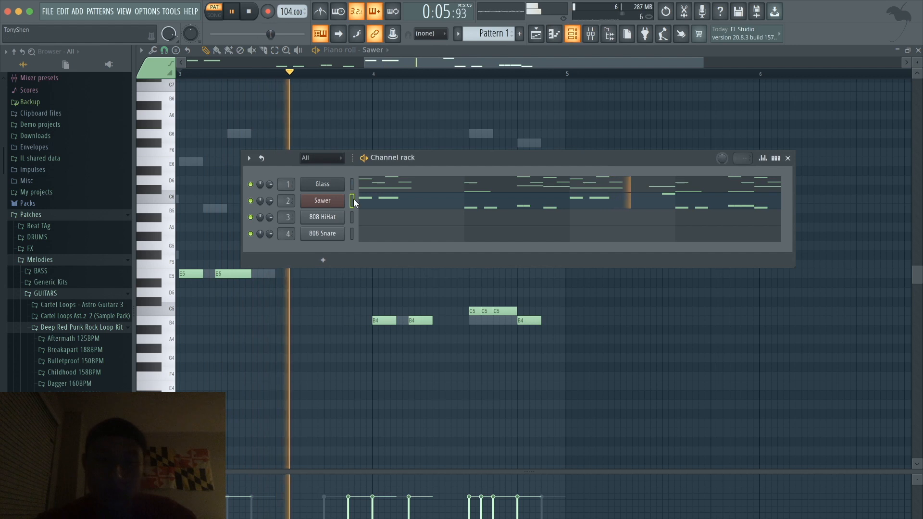
{"action": "key", "text": "F6"}
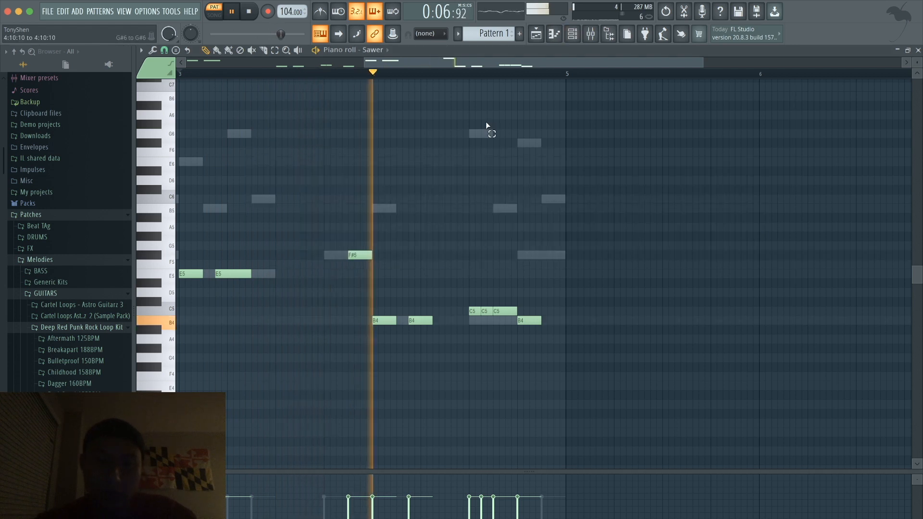
- Route the Sawer channel to mixer insert 2 and briefly play it through that track
{"action": "left_click", "coordinate": [574, 35]}
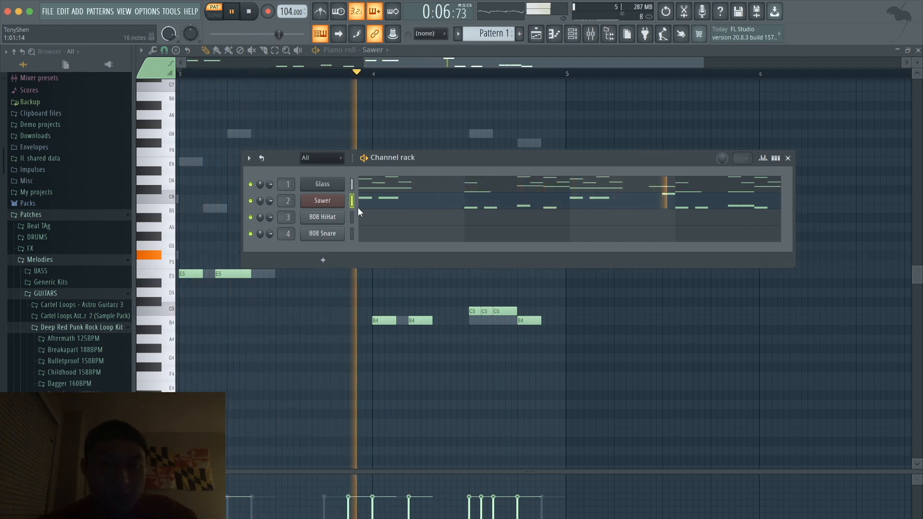
{"action": "key", "text": "space"}
{"action": "left_click", "coordinate": [599, 32]}
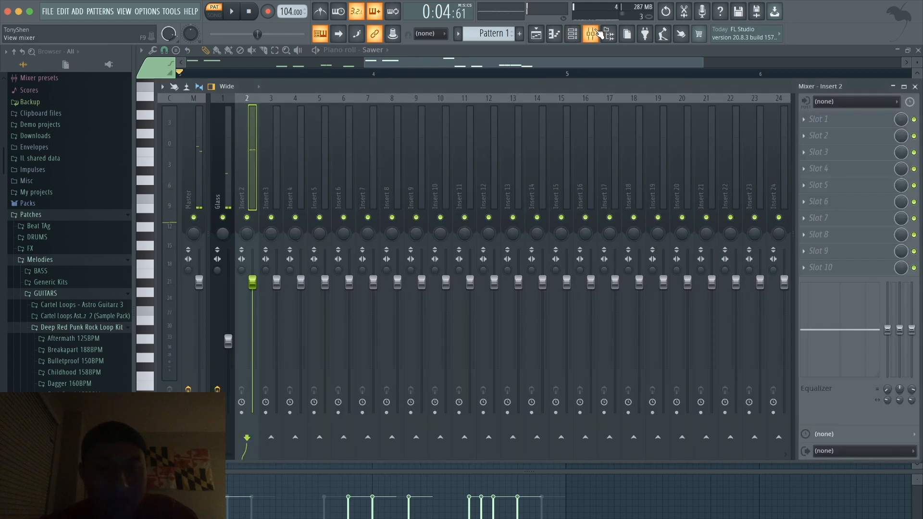
{"action": "key", "text": "ctrl+l"}
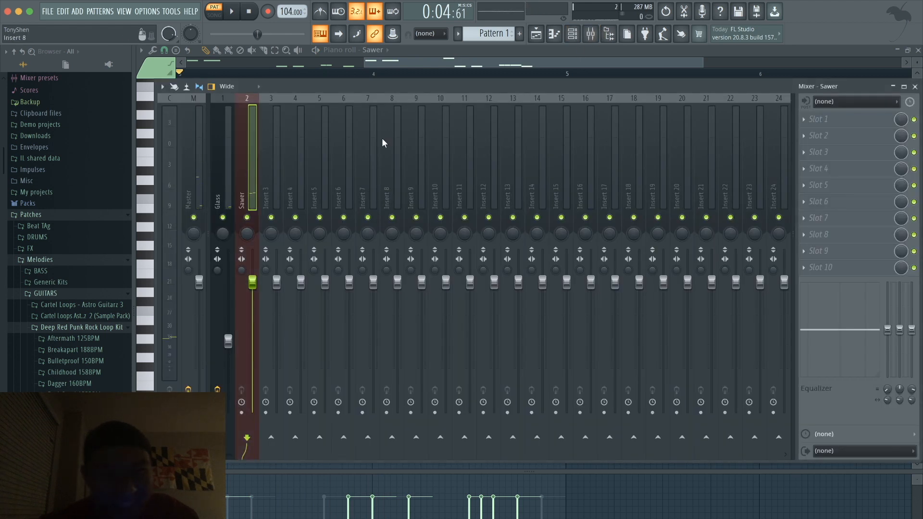
{"action": "key", "text": "space"}
{"action": "key", "text": "space"}
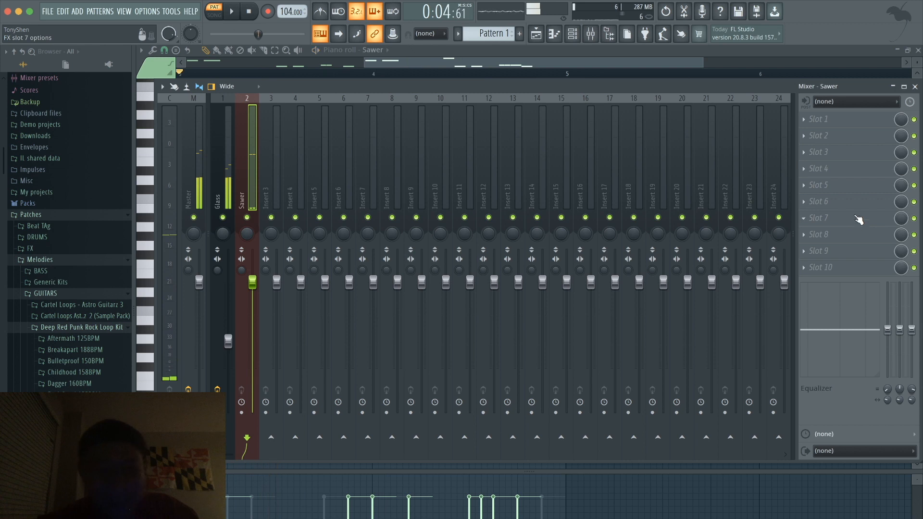
- Load Fruity Fast Dist in slot 1 of the Sawer mixer track and adjust its threshold and mix during playback
{"action": "left_click", "coordinate": [838, 117]}
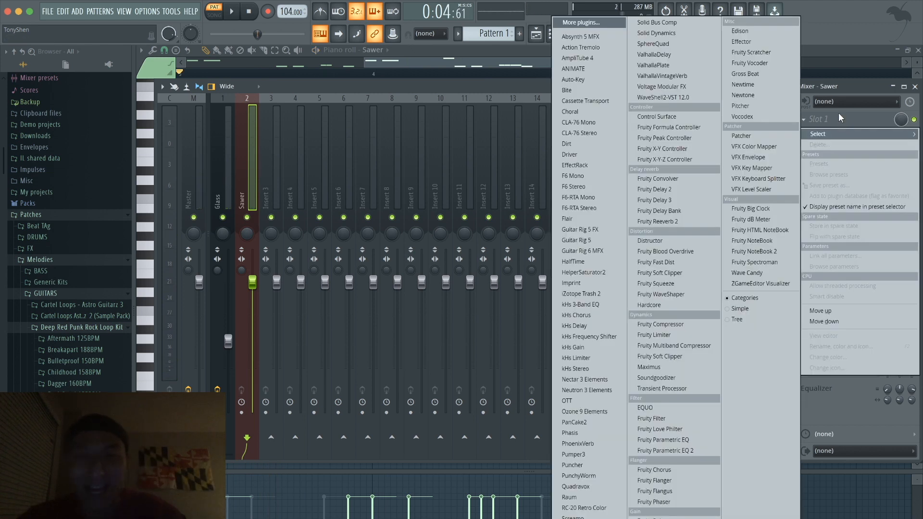
{"action": "left_click", "coordinate": [693, 263]}
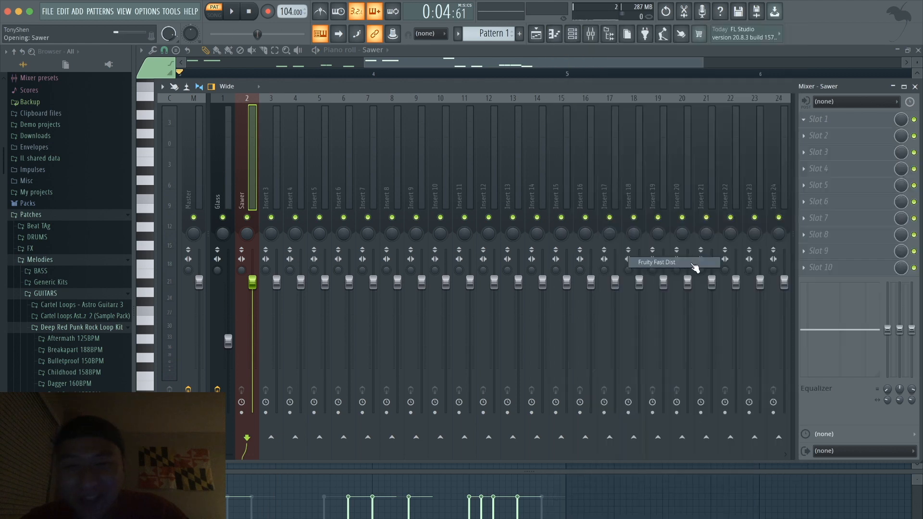
{"action": "key", "text": "space"}
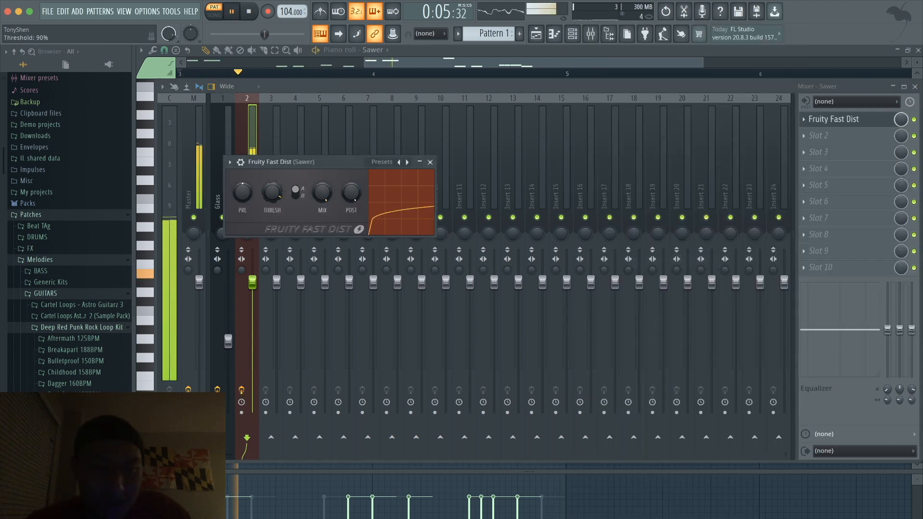
{"action": "left_click_drag", "start_coordinate": [311, 194], "coordinate": [311, 202]}
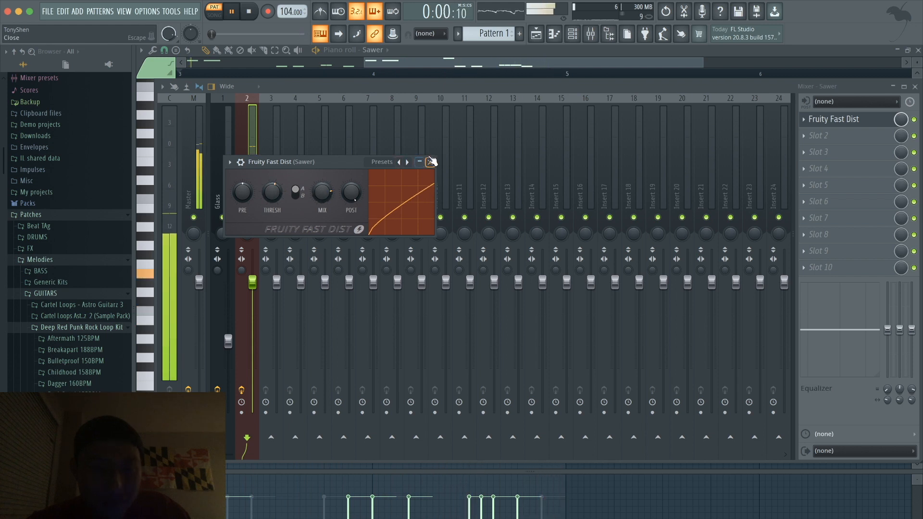
{"action": "left_click", "coordinate": [430, 162]}
- Load Fruity Parametric EQ 2 in slot 2 of the Sawer track, raising a low band slightly and lowering a higher one
{"action": "left_click", "coordinate": [821, 139]}
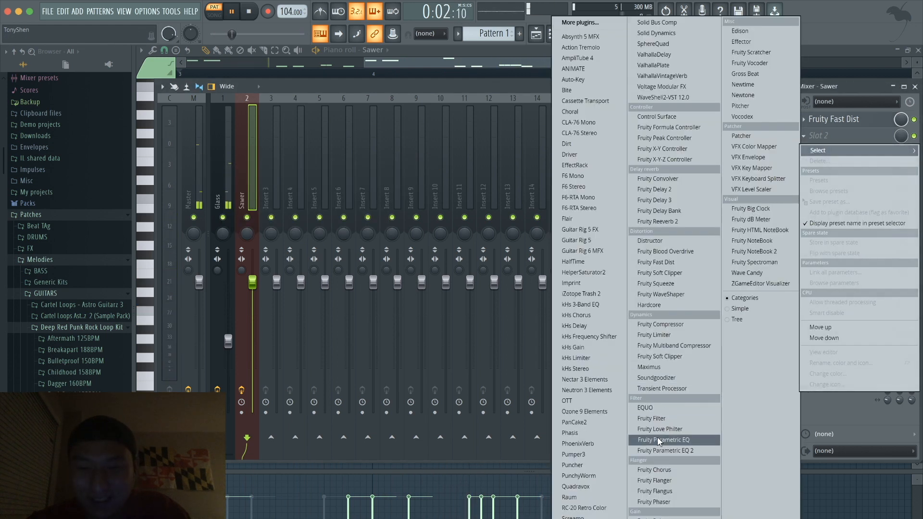
{"action": "left_click", "coordinate": [634, 444]}
{"action": "mouse_move", "coordinate": [500, 206]}
{"action": "left_mouse_down"}
{"action": "mouse_move", "coordinate": [500, 219]}
{"action": "mouse_move", "coordinate": [500, 198]}
{"action": "left_mouse_up"}
{"action": "mouse_move", "coordinate": [290, 264]}
{"action": "left_mouse_down"}
{"action": "mouse_move", "coordinate": [262, 264]}
{"action": "mouse_move", "coordinate": [304, 254]}
{"action": "left_mouse_up"}
{"action": "left_click_drag", "start_coordinate": [435, 264], "coordinate": [409, 291]}
{"action": "left_click", "coordinate": [584, 177]}
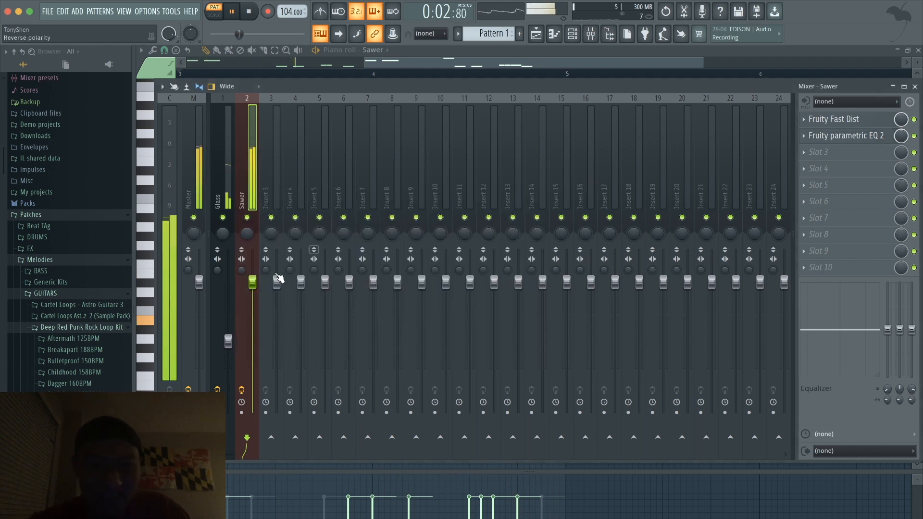
- Stop playback and place Pattern 1 on Track 1 of the playlist at bar 1
{"action": "left_click", "coordinate": [572, 33]}
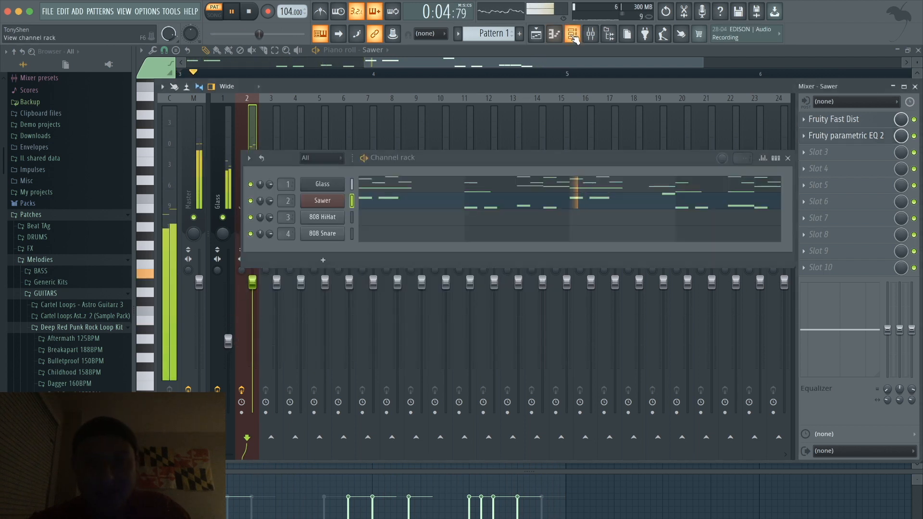
{"action": "key", "text": "space"}
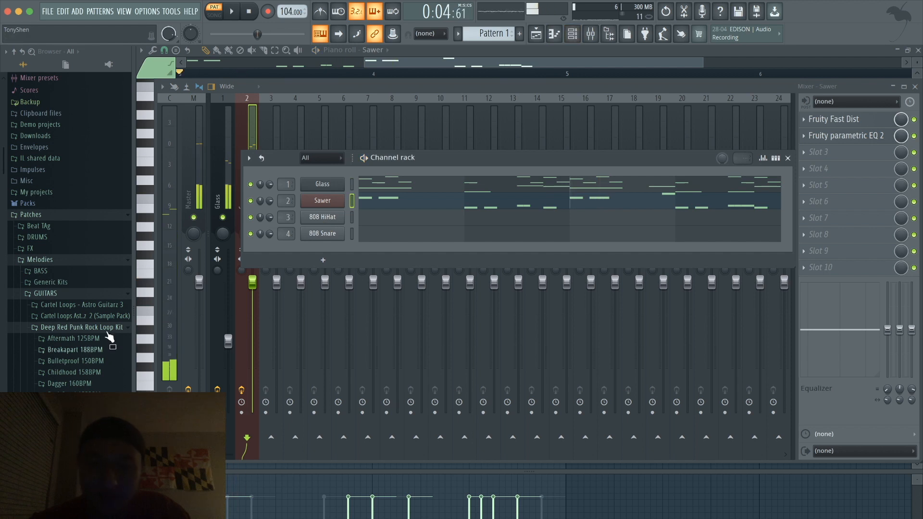
{"action": "left_click", "coordinate": [250, 127]}
{"action": "left_click", "coordinate": [537, 37]}
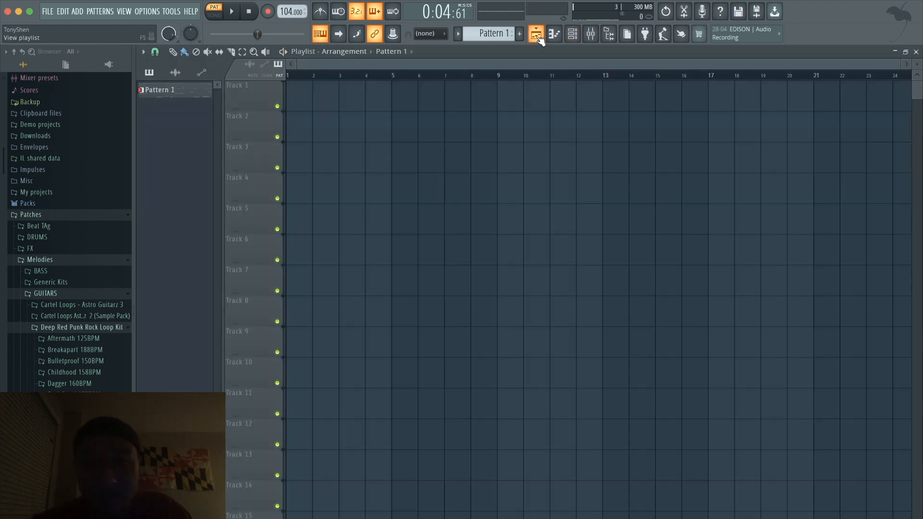
{"action": "left_click", "coordinate": [304, 110]}
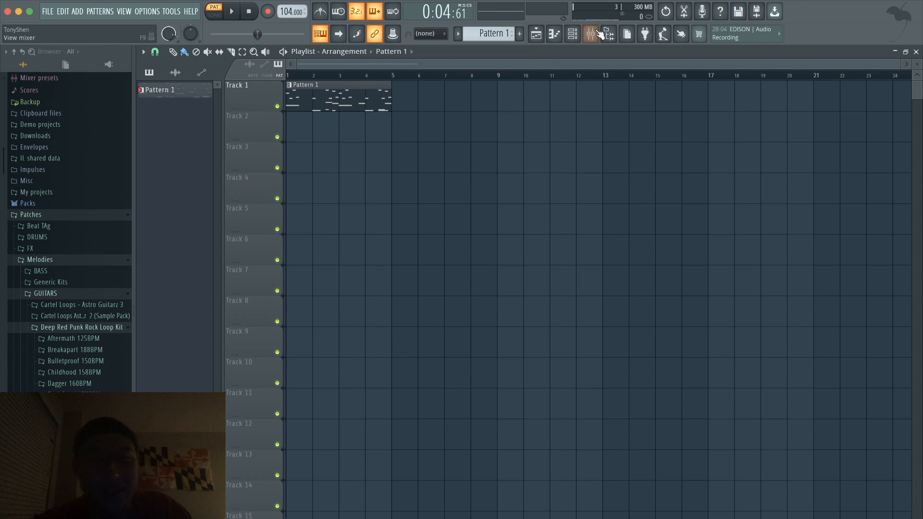
- Split Pattern 1 by channel and arrange the Glass clip on Track 2 and the Sawer clip on Track 3
{"action": "left_click", "coordinate": [574, 34]}
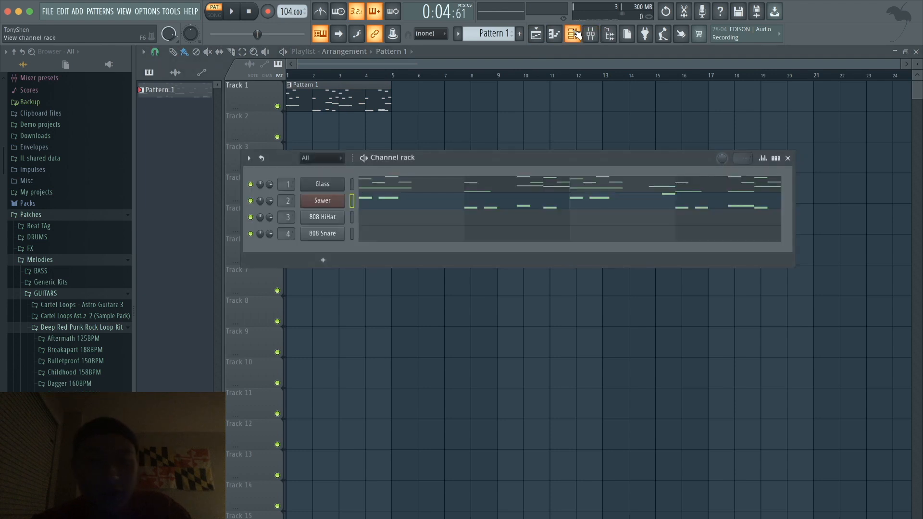
{"action": "left_click", "coordinate": [496, 33]}
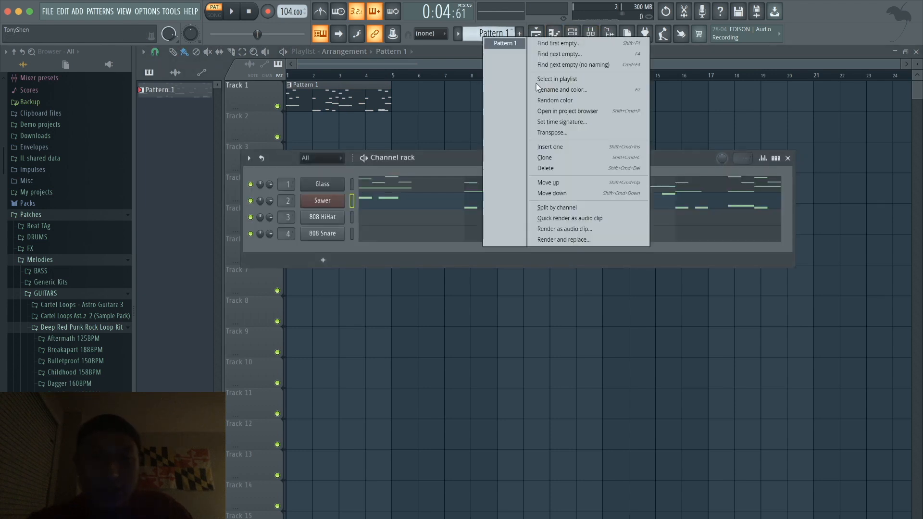
{"action": "left_click", "coordinate": [553, 208]}
{"action": "left_click", "coordinate": [354, 97]}
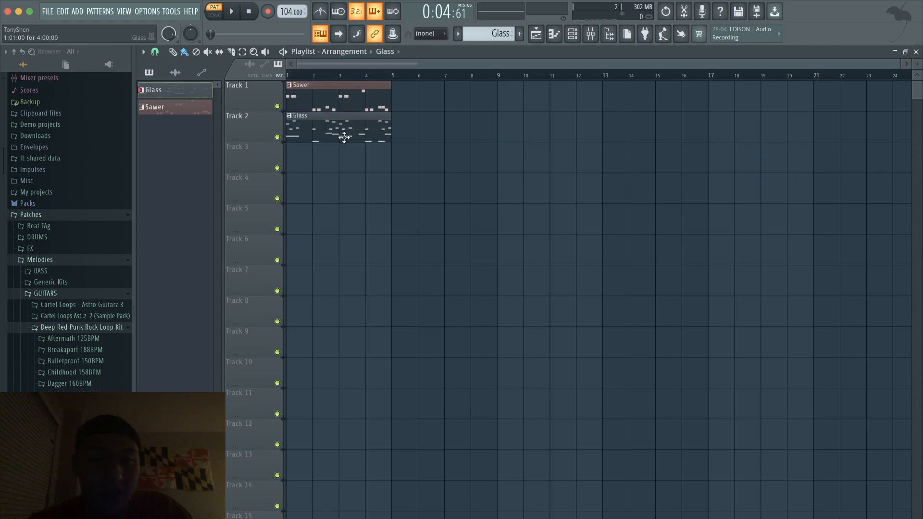
{"action": "left_click_drag", "start_coordinate": [339, 127], "coordinate": [332, 166]}
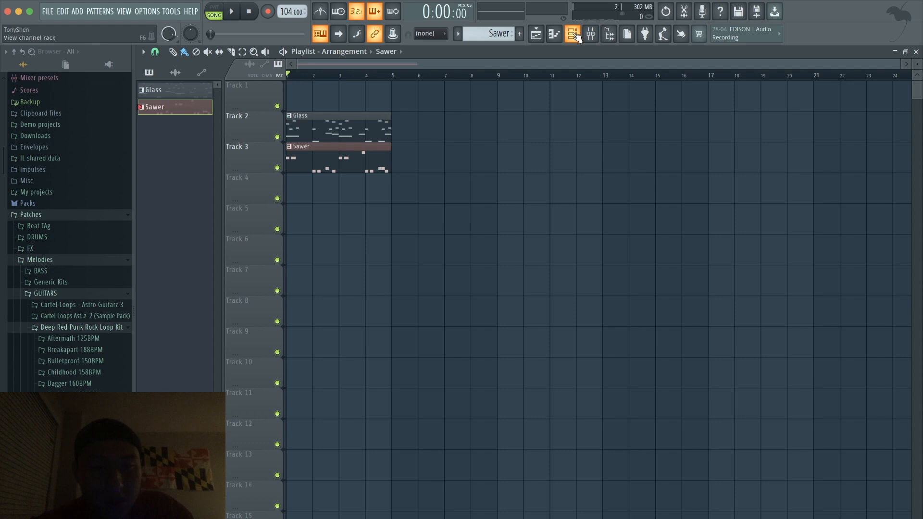
- Render the Sawer pattern as a 16-bit stereo WAV audio clip
{"action": "left_click", "coordinate": [485, 32]}
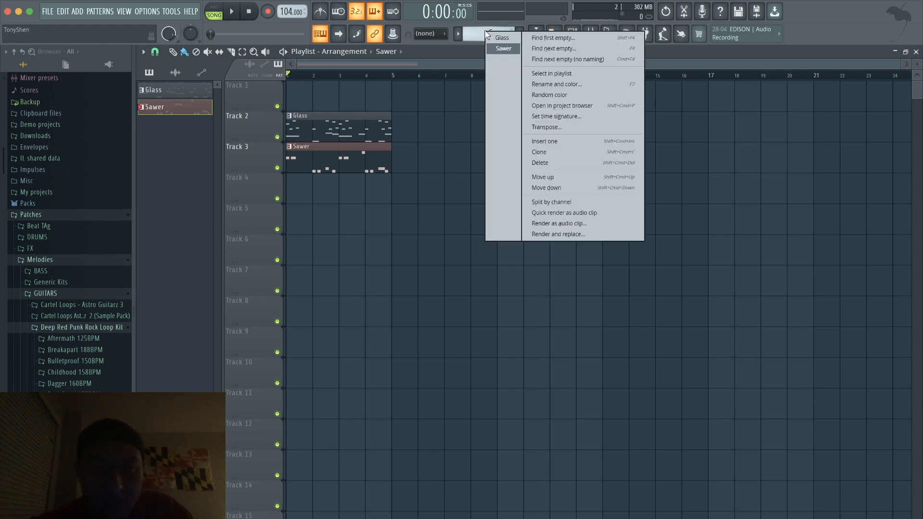
{"action": "left_click", "coordinate": [565, 224]}
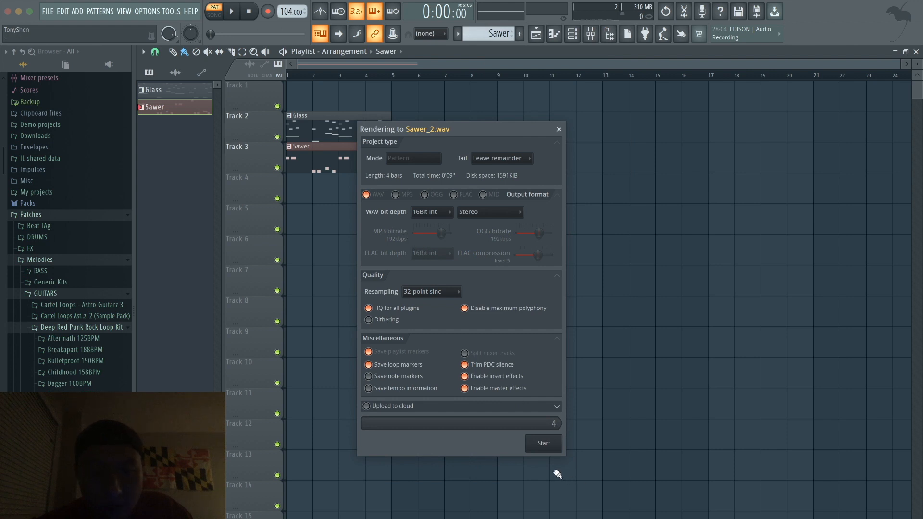
{"action": "left_click", "coordinate": [543, 443]}
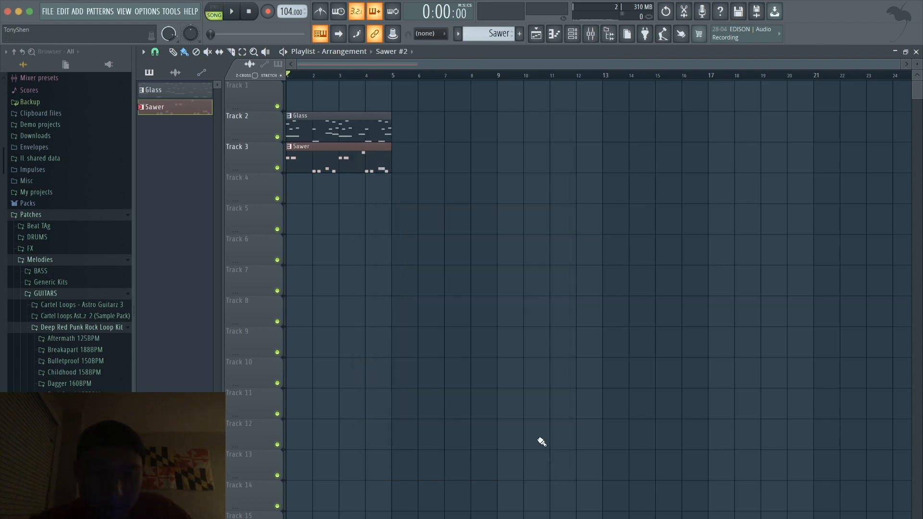
- Place the rendered Sawer #2 audio clip on Track 5 at bar 1 and delete the Sawer pattern clip from Track 3
{"action": "left_click", "coordinate": [178, 73]}
{"action": "left_click_drag", "start_coordinate": [174, 91], "coordinate": [295, 226]}
{"action": "right_click", "coordinate": [323, 158]}
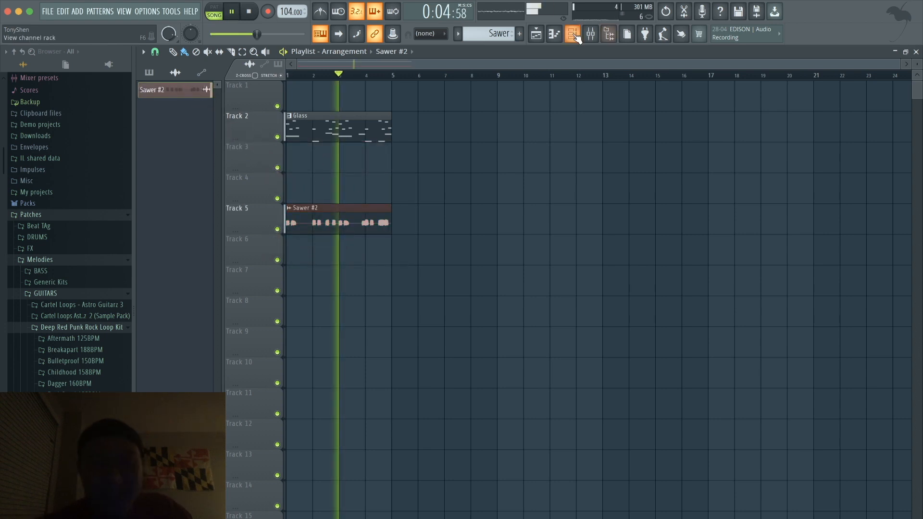
- Show all channels in the channel rack and switch to the empty Pattern 3
{"action": "left_click", "coordinate": [573, 34]}
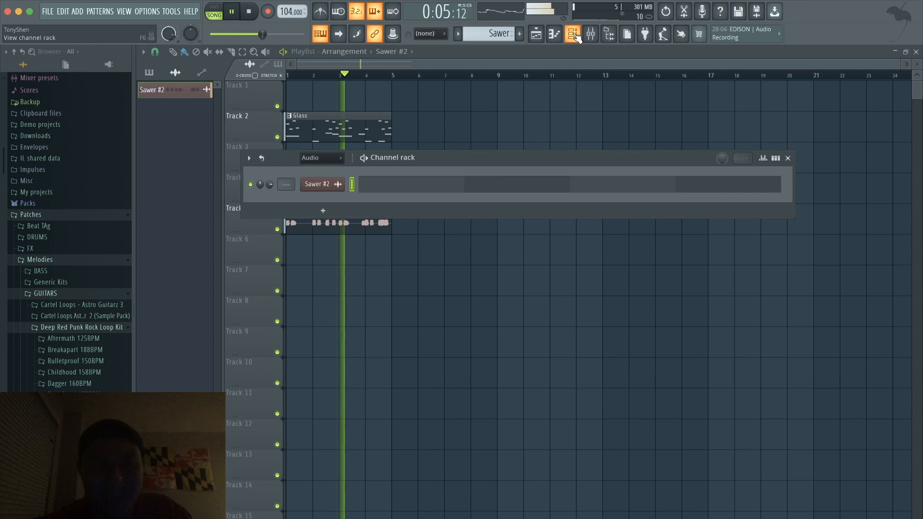
{"action": "left_click", "coordinate": [341, 159]}
{"action": "left_click", "coordinate": [325, 172]}
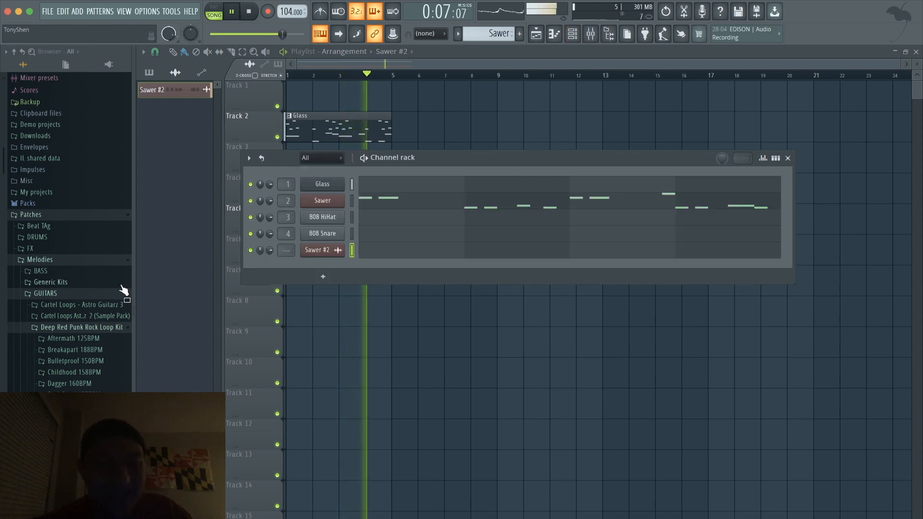
{"action": "left_click_drag", "start_coordinate": [487, 34], "coordinate": [488, 29]}
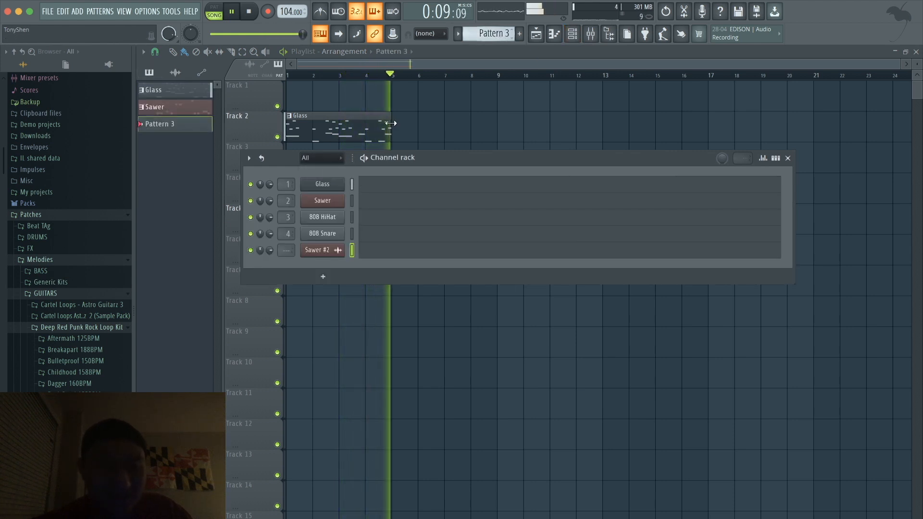
- Stop playback and browse from the melody folders to the Slap Pack VOL 3 folder among the drum kits
{"action": "left_click", "coordinate": [82, 329]}
{"action": "key", "text": "space"}
{"action": "left_click", "coordinate": [66, 266]}
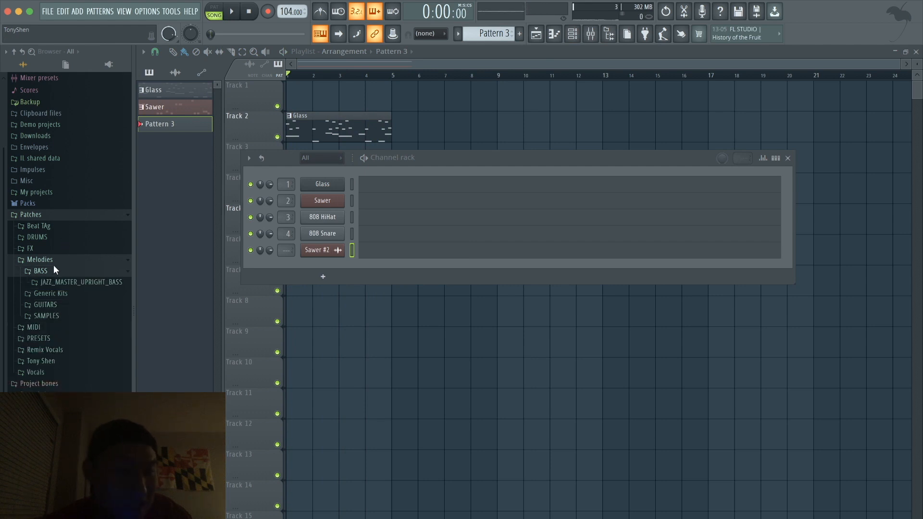
{"action": "left_click", "coordinate": [51, 361]}
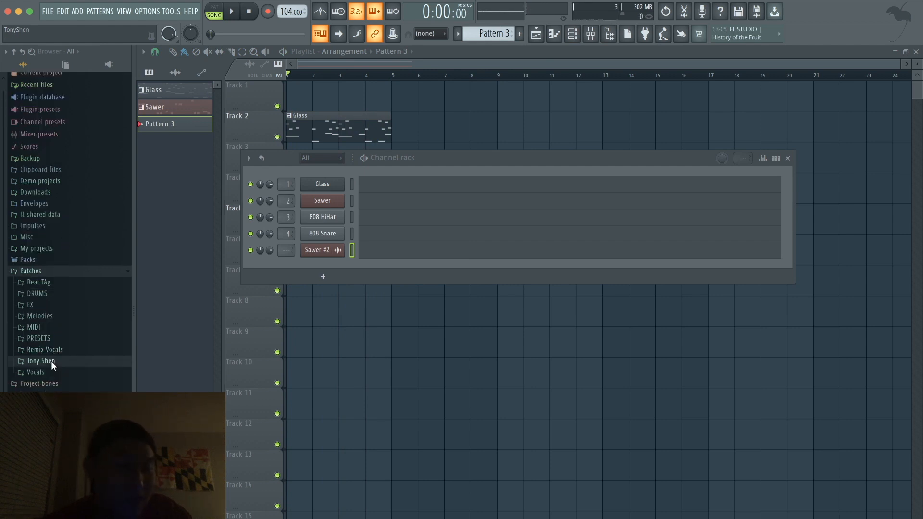
{"action": "left_click", "coordinate": [53, 291]}
{"action": "scroll", "coordinate": [54, 340], "scroll_direction": "down", "scroll_amount": 10}
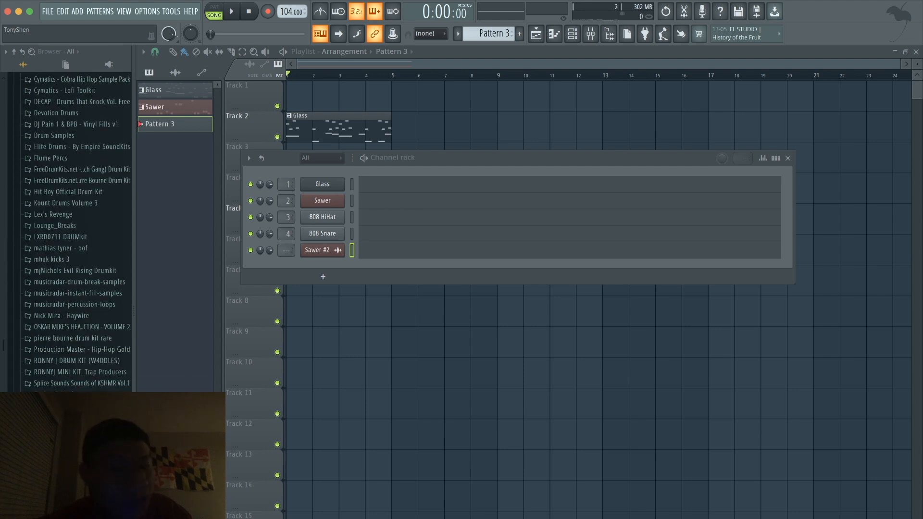
{"action": "scroll", "coordinate": [53, 336], "scroll_direction": "down", "scroll_amount": 4}
{"action": "left_click", "coordinate": [45, 326]}
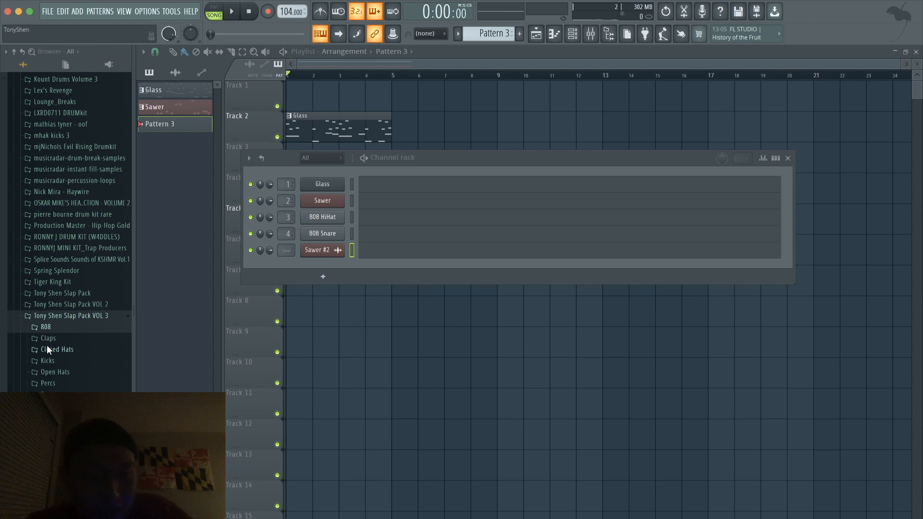
- Add the savior sample from the Claps folder as a new channel and place a hit on step 5
{"action": "left_click", "coordinate": [60, 338]}
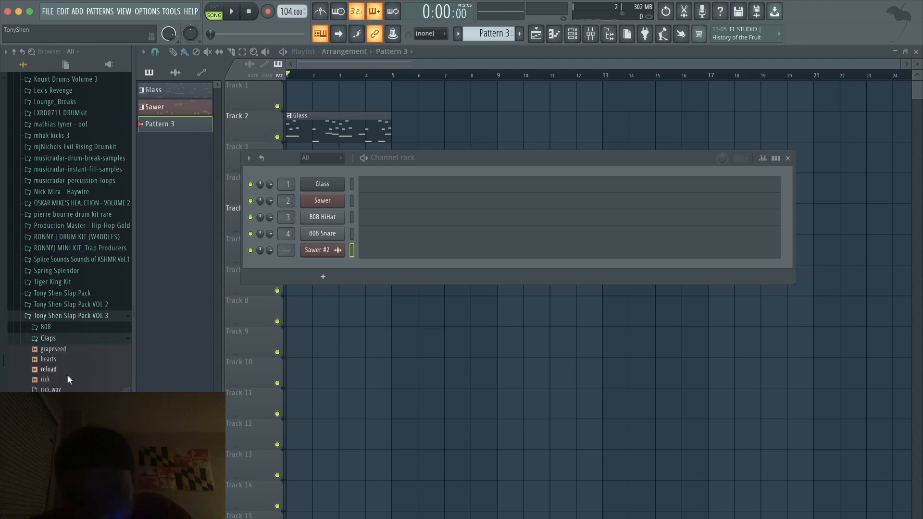
{"action": "left_click", "coordinate": [62, 378]}
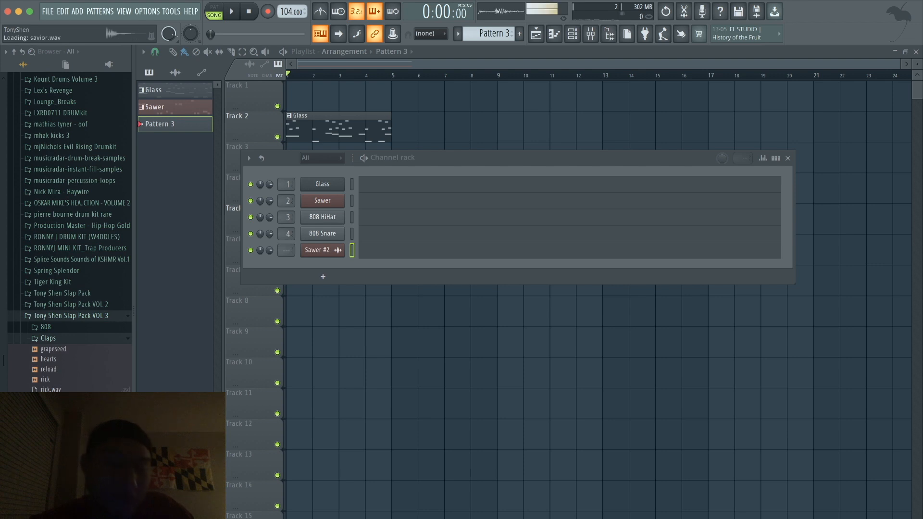
{"action": "left_click_drag", "start_coordinate": [329, 267], "coordinate": [322, 265]}
{"action": "left_click", "coordinate": [63, 339]}
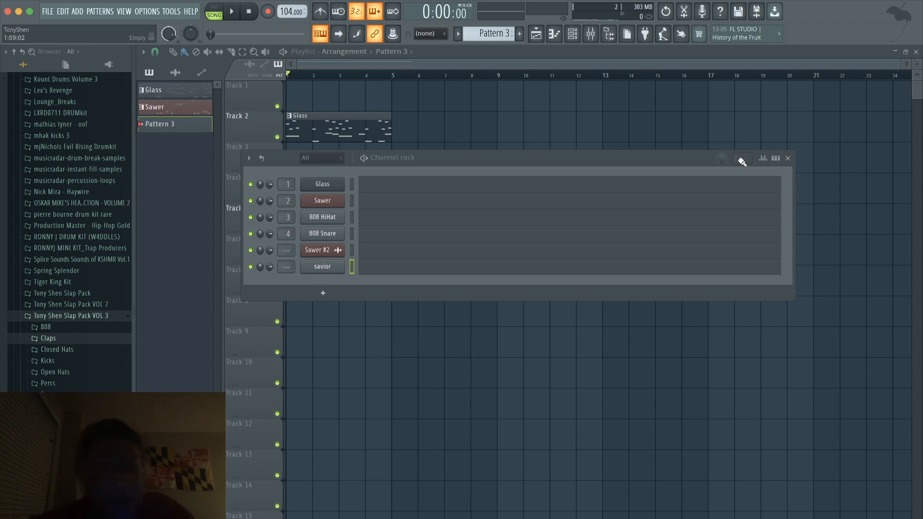
{"action": "left_click", "coordinate": [775, 158]}
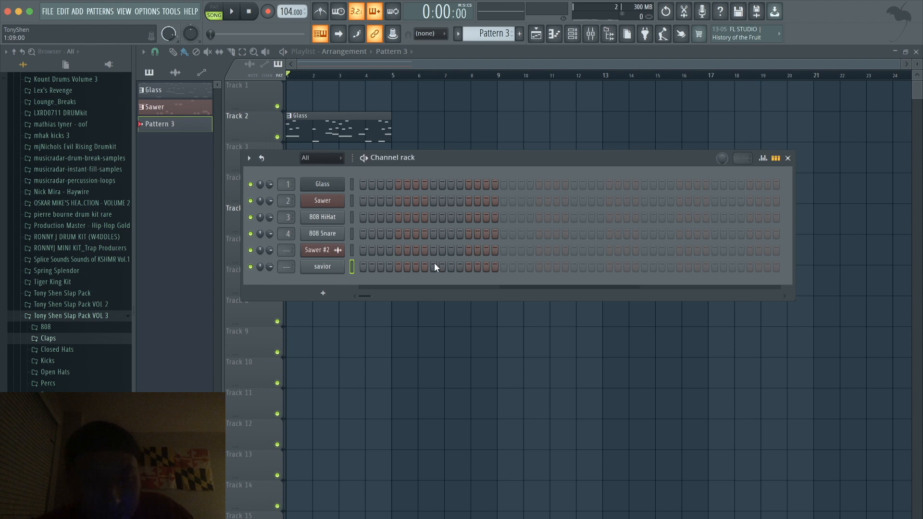
{"action": "left_click", "coordinate": [398, 266]}
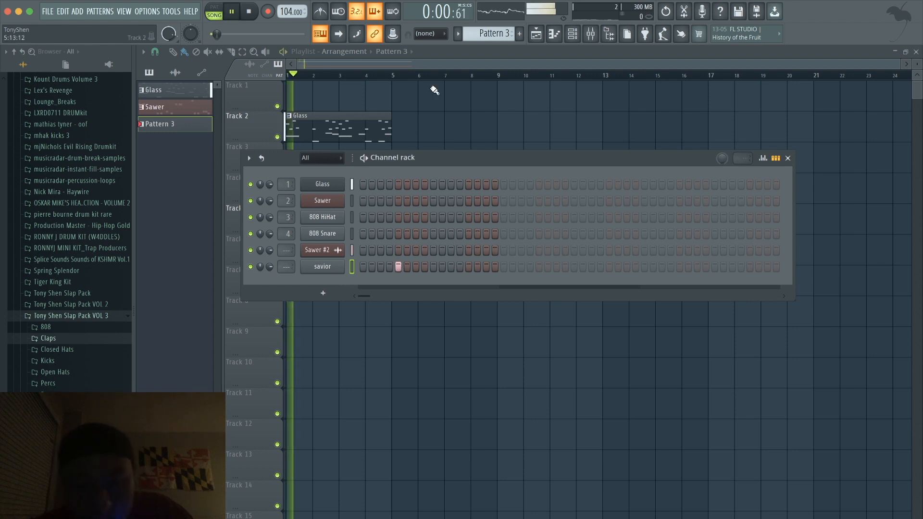
- Place Pattern 3 on Track 3 of the playlist at bar 1 and extend the clip to bar 5
{"action": "left_click", "coordinate": [419, 121]}
{"action": "left_click_drag", "start_coordinate": [433, 120], "coordinate": [305, 172]}
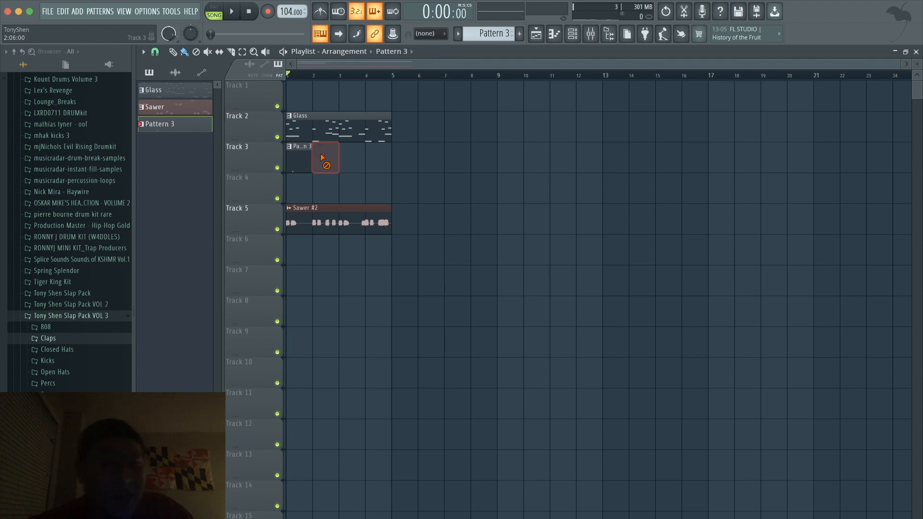
{"action": "left_click_drag", "start_coordinate": [312, 154], "coordinate": [391, 152]}
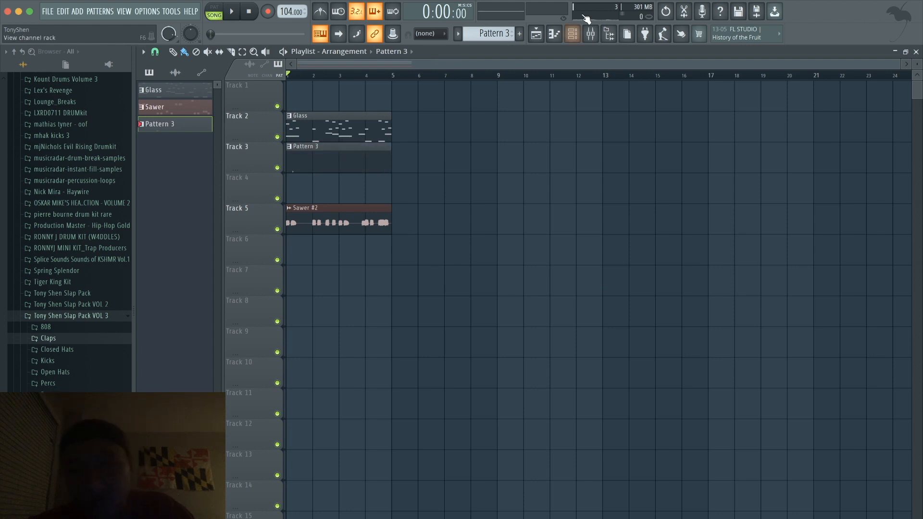
- Repeat the savior clap on beats 2 and 4 across all four bars of Pattern 3 and play it back
{"action": "left_click", "coordinate": [583, 38]}
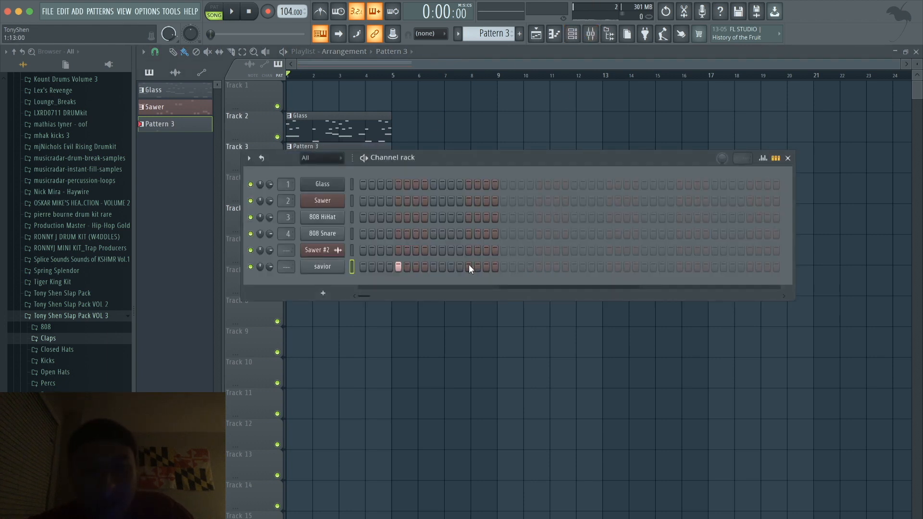
{"action": "left_click", "coordinate": [776, 158]}
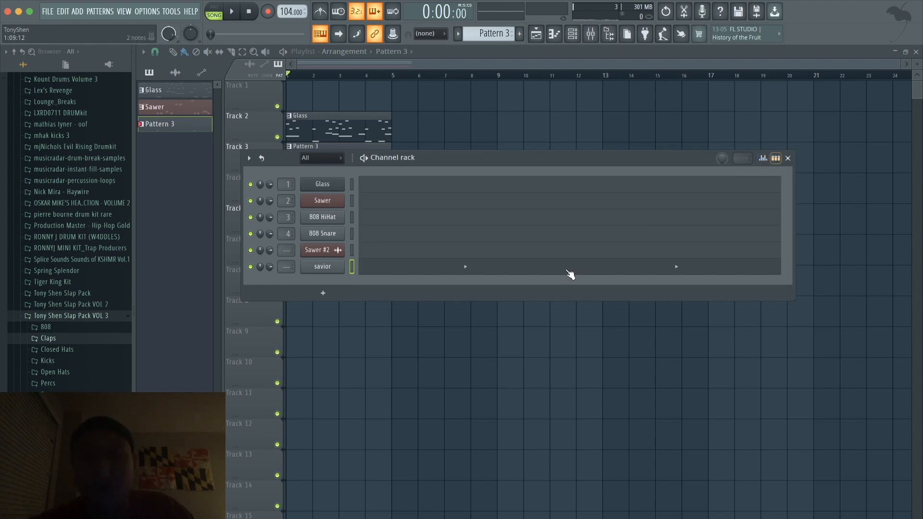
{"action": "left_click", "coordinate": [561, 271]}
{"action": "key", "text": "space"}
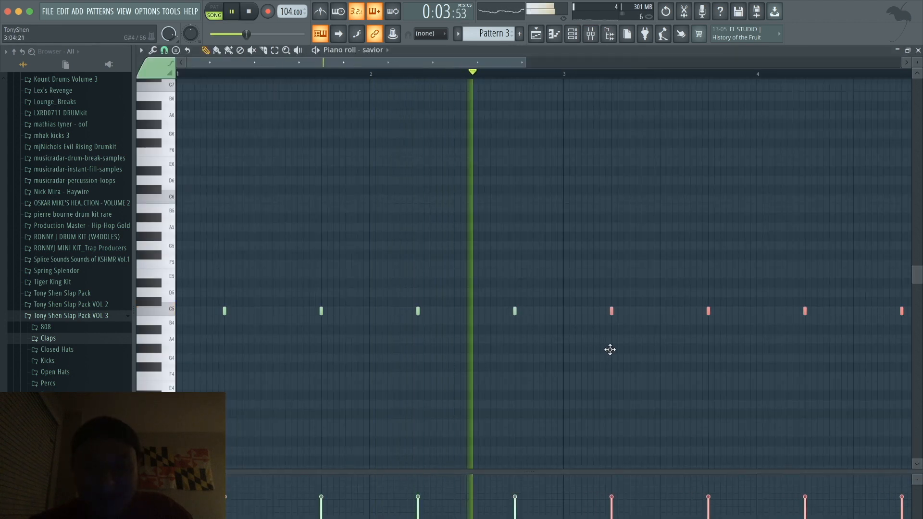
- Stop playback and add the lickers sample from the Closed Hats folder as a new channel
{"action": "key", "text": "F6"}
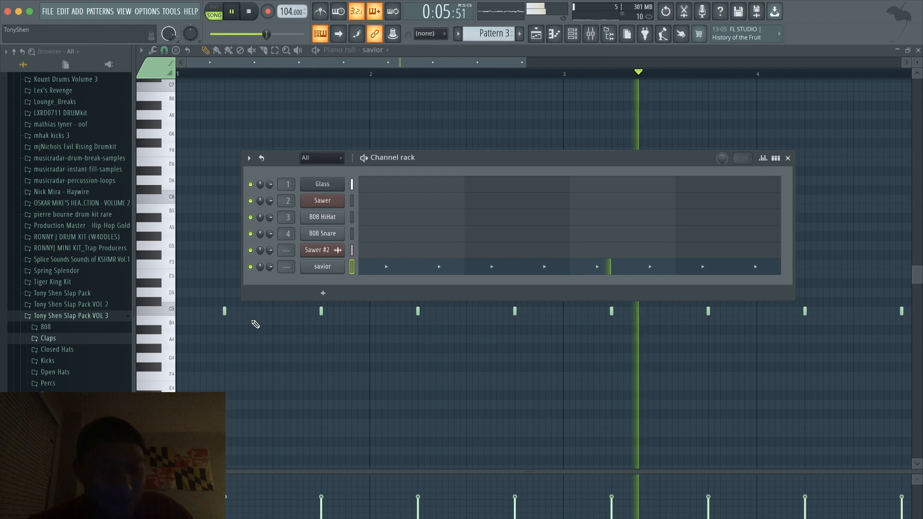
{"action": "left_click", "coordinate": [55, 350]}
{"action": "key", "text": "space"}
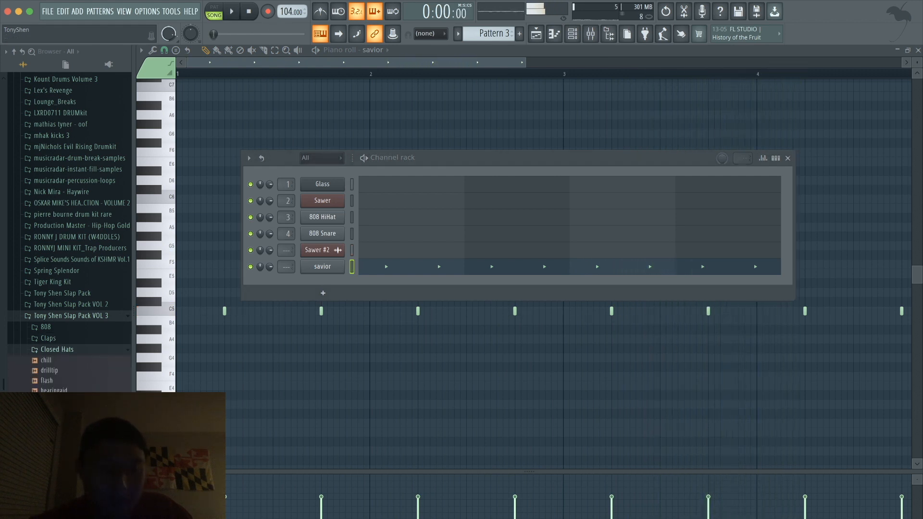
{"action": "left_click_drag", "start_coordinate": [309, 289], "coordinate": [322, 282]}
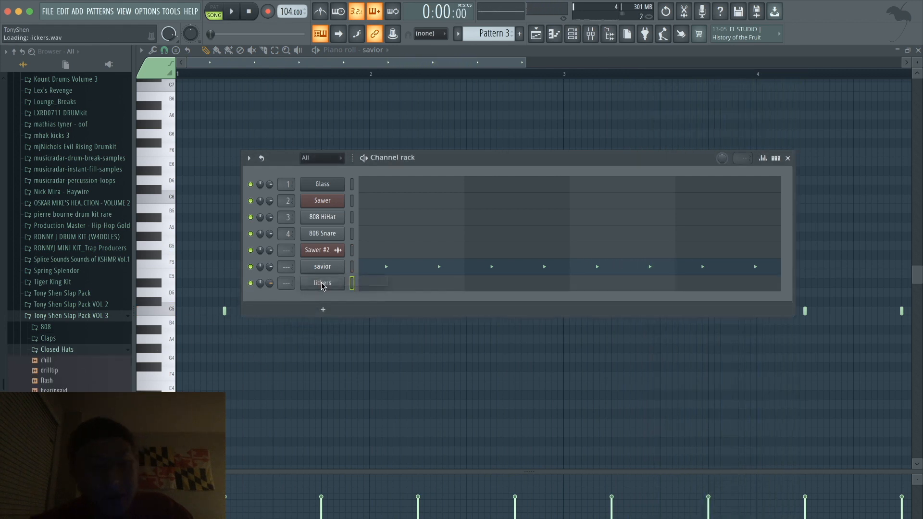
- Record a four-bar lickers hi-hat part live into Pattern 3 and play it back with recording turned off
{"action": "left_click", "coordinate": [267, 12]}
{"action": "left_click", "coordinate": [463, 355]}
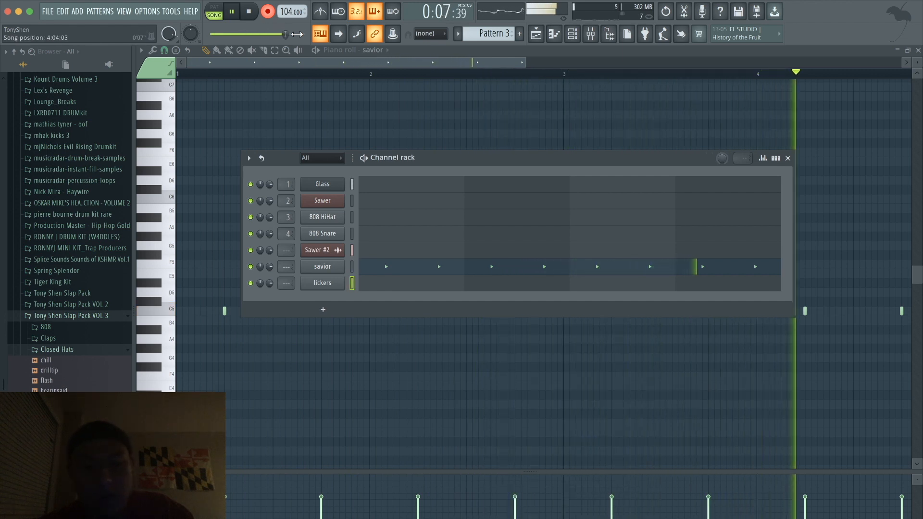
{"action": "key", "text": "space"}
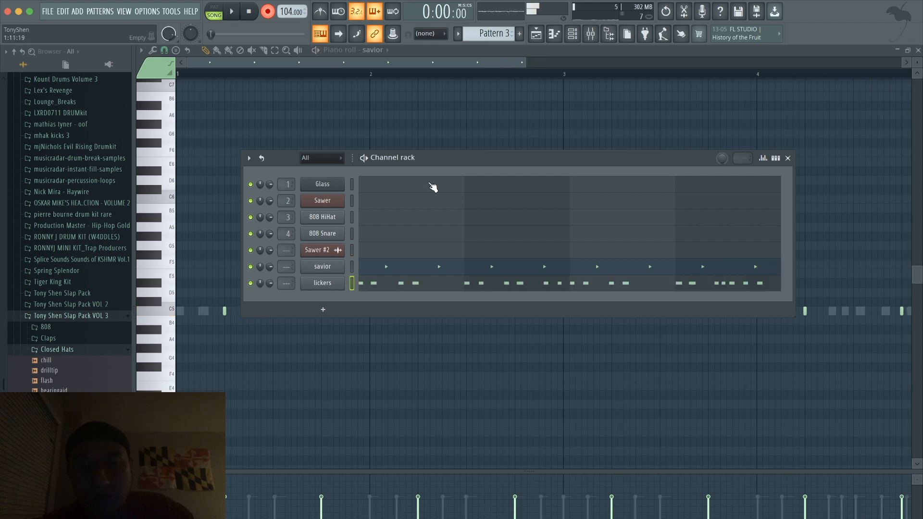
{"action": "left_click", "coordinate": [405, 281]}
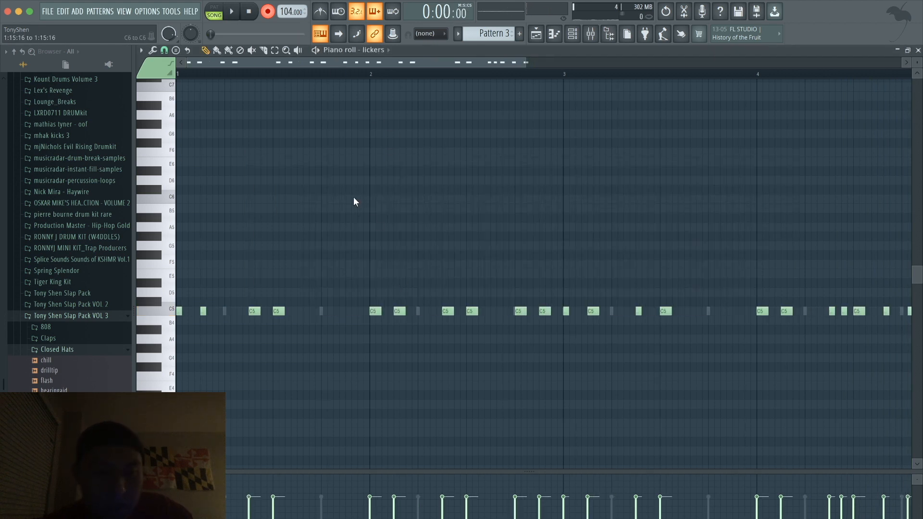
{"action": "scroll", "coordinate": [353, 197], "scroll_direction": "down", "scroll_amount": 3}
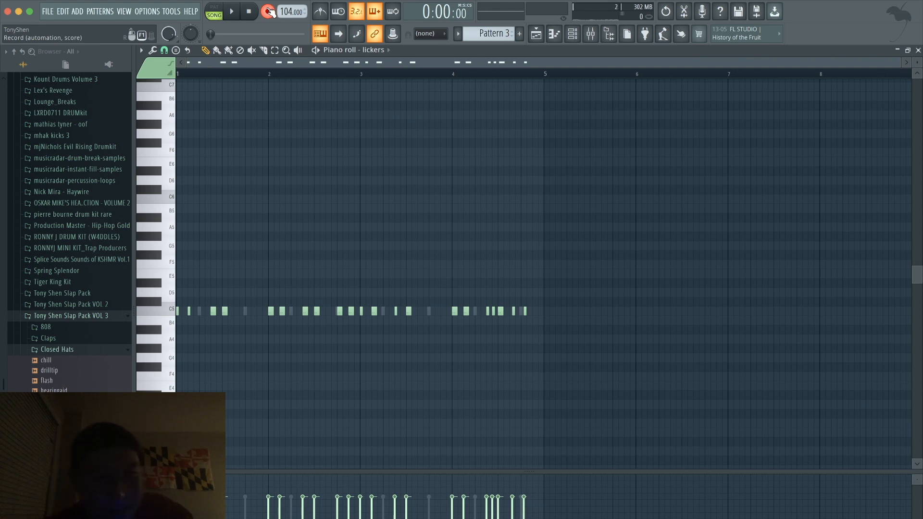
{"action": "key", "text": "space"}
- Add the rimmers sample from the Percs folder as a new channel
{"action": "left_click", "coordinate": [572, 33]}
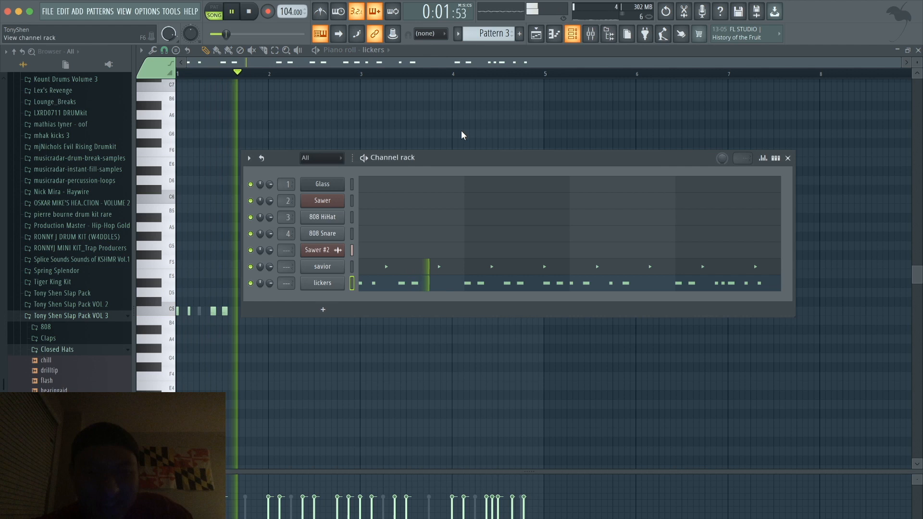
{"action": "left_click", "coordinate": [86, 350]}
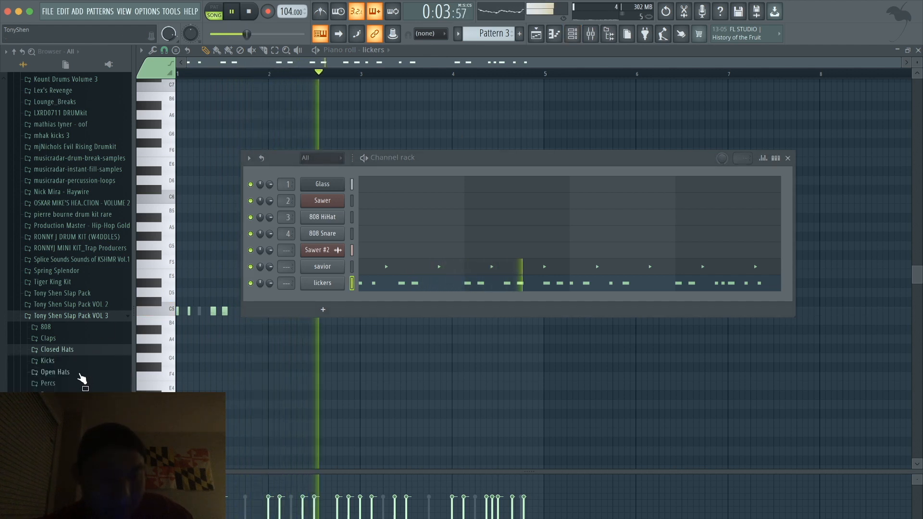
{"action": "left_click", "coordinate": [81, 383]}
{"action": "left_click_drag", "start_coordinate": [57, 452], "coordinate": [313, 296]}
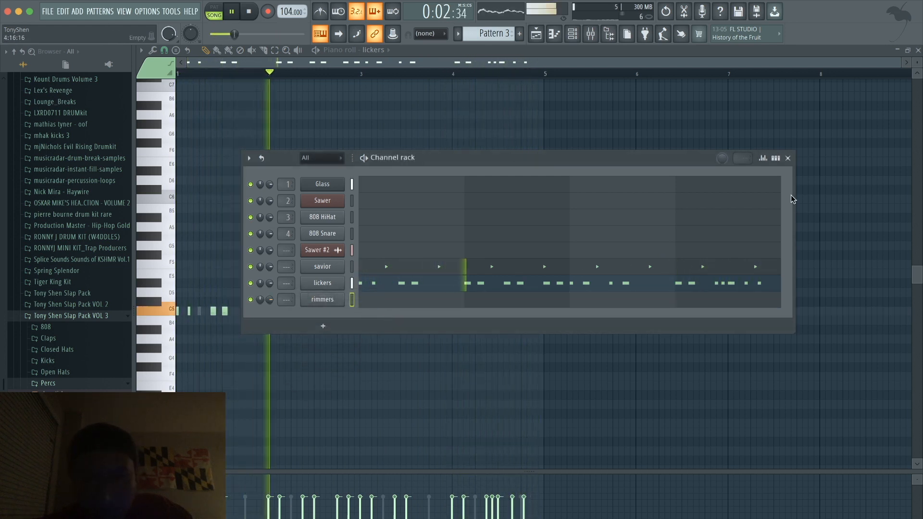
- Place rimmers hits on steps 11 and 43 in the step sequencer
{"action": "left_click", "coordinate": [776, 158]}
{"action": "key", "text": "space"}
{"action": "key", "text": "space"}
{"action": "left_click", "coordinate": [451, 299]}
{"action": "left_click_drag", "start_coordinate": [365, 329], "coordinate": [374, 328]}
{"action": "left_click", "coordinate": [557, 299]}
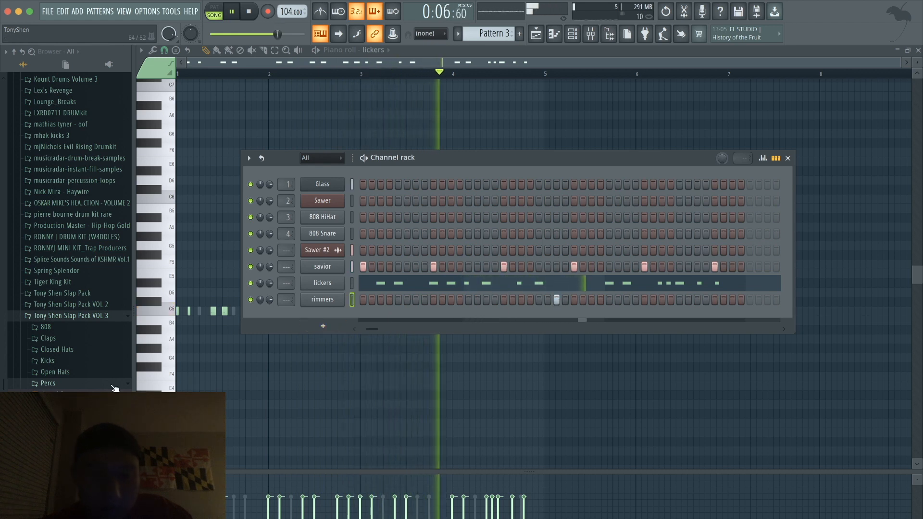
- Stop playback and add the facelift sample from the Open Hats folder as a new channel
{"action": "left_click", "coordinate": [55, 371]}
{"action": "key", "text": "space"}
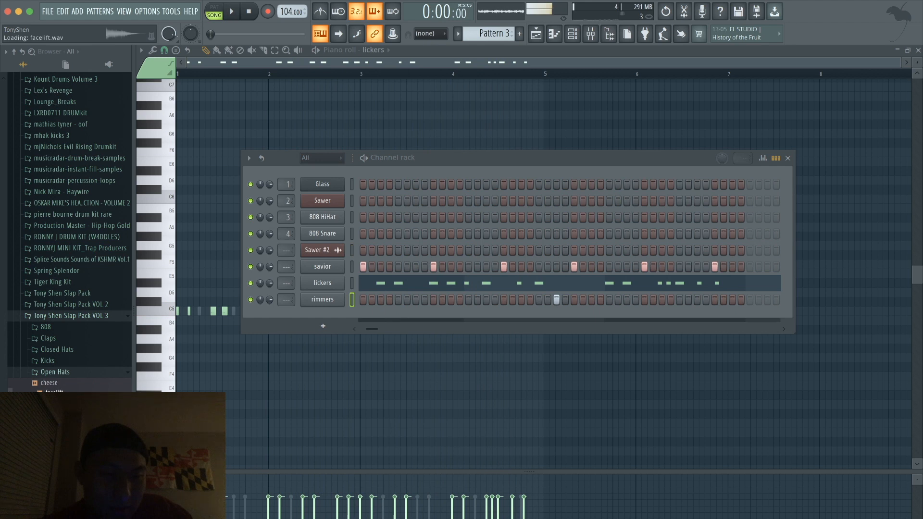
{"action": "left_click_drag", "start_coordinate": [327, 307], "coordinate": [328, 311]}
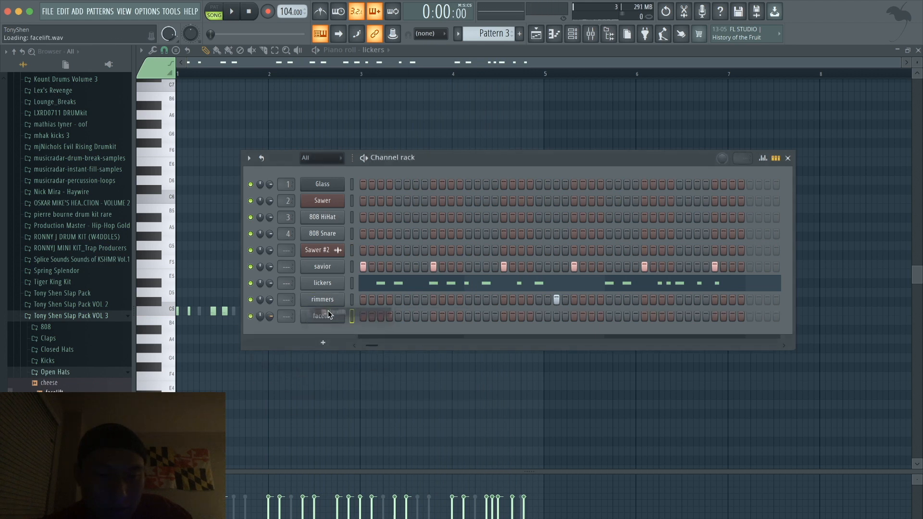
- Place facelift open hat hits on steps 1, 4, 33 and 36 during playback
{"action": "left_click", "coordinate": [389, 315]}
{"action": "key", "text": "space"}
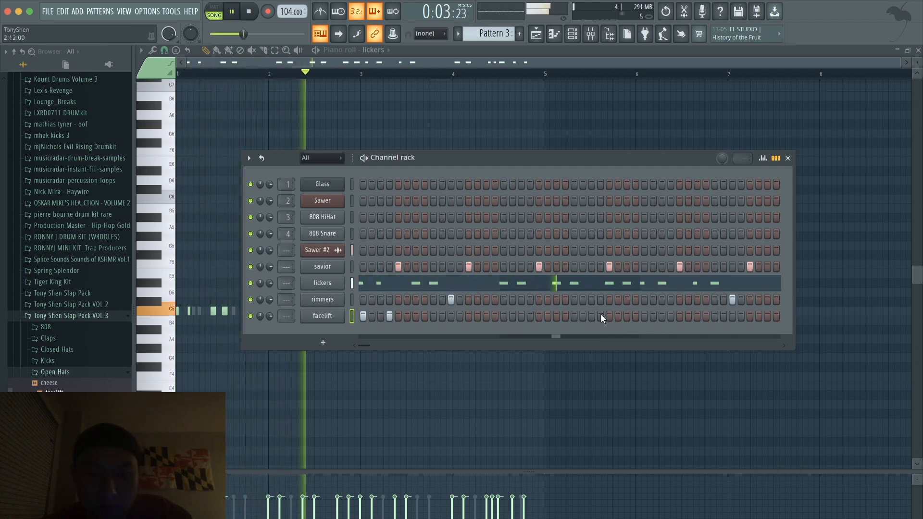
{"action": "left_click", "coordinate": [643, 315]}
{"action": "left_click", "coordinate": [671, 315]}
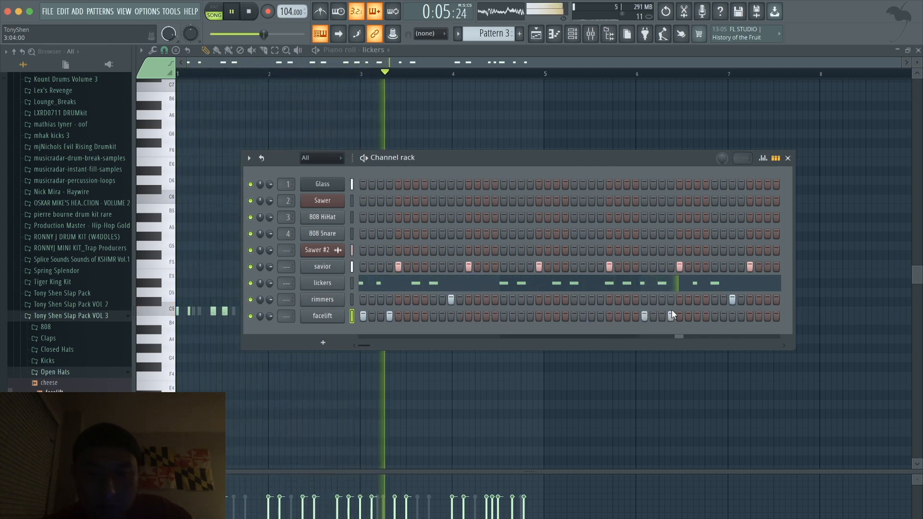
{"action": "left_click_drag", "start_coordinate": [372, 342], "coordinate": [319, 347]}
{"action": "right_click", "coordinate": [434, 314]}
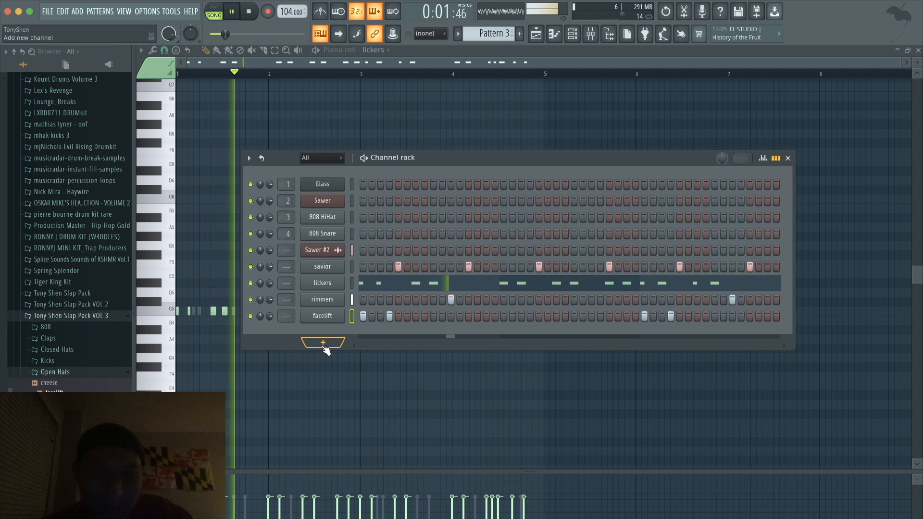
- Add the boots sample from the Kicks folder as a new channel and place hits on steps 1 and 4
{"action": "left_click", "coordinate": [68, 364]}
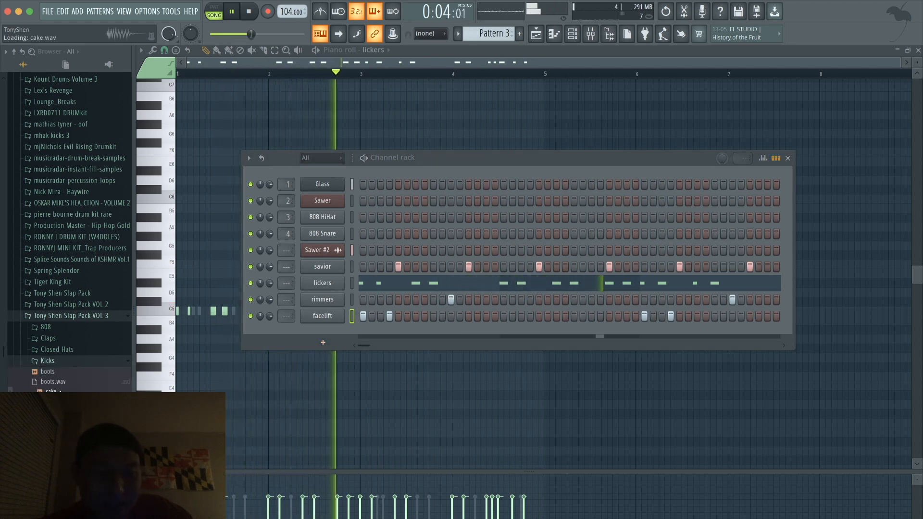
{"action": "left_click_drag", "start_coordinate": [53, 381], "coordinate": [323, 332]}
{"action": "left_click", "coordinate": [363, 333]}
{"action": "left_click", "coordinate": [389, 333]}
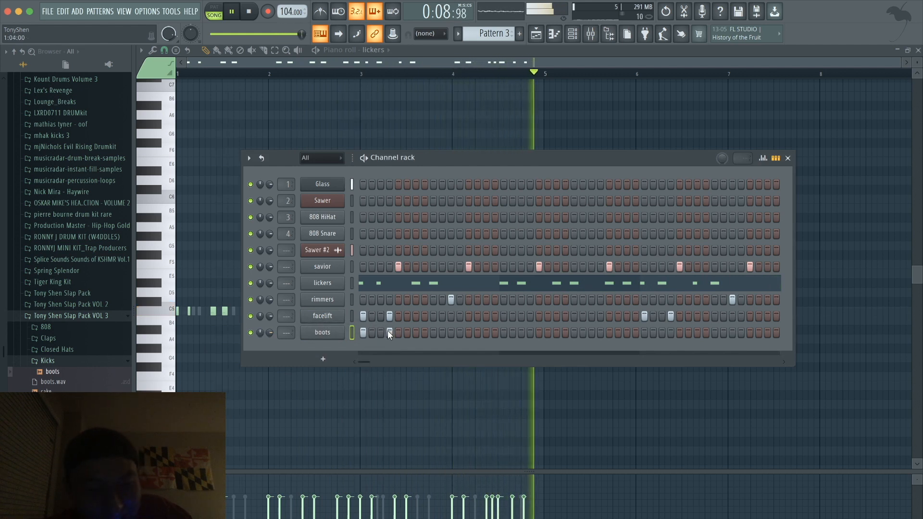
- Place boots kick hits on steps 7, 27, 30, 33, 36 and 39 while checking them in playback
{"action": "left_click", "coordinate": [417, 331]}
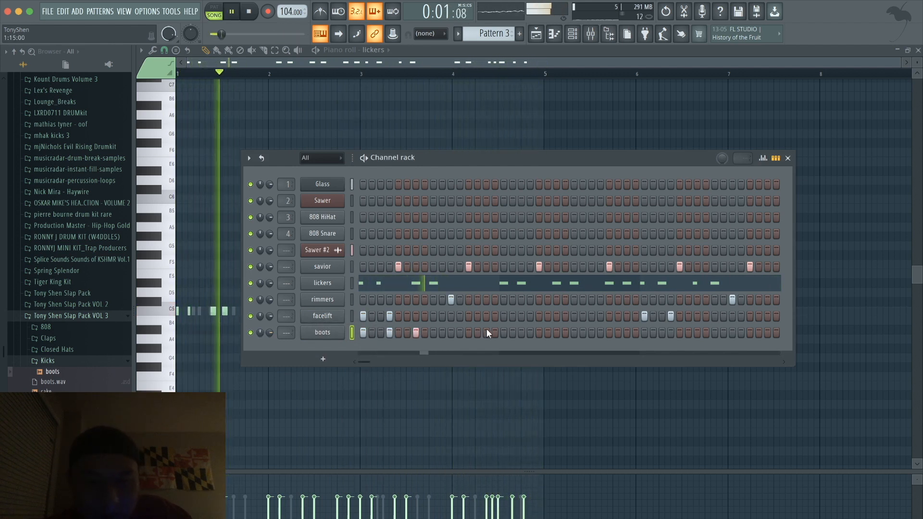
{"action": "left_click", "coordinate": [592, 332]}
{"action": "left_click", "coordinate": [626, 333]}
{"action": "key", "text": "space"}
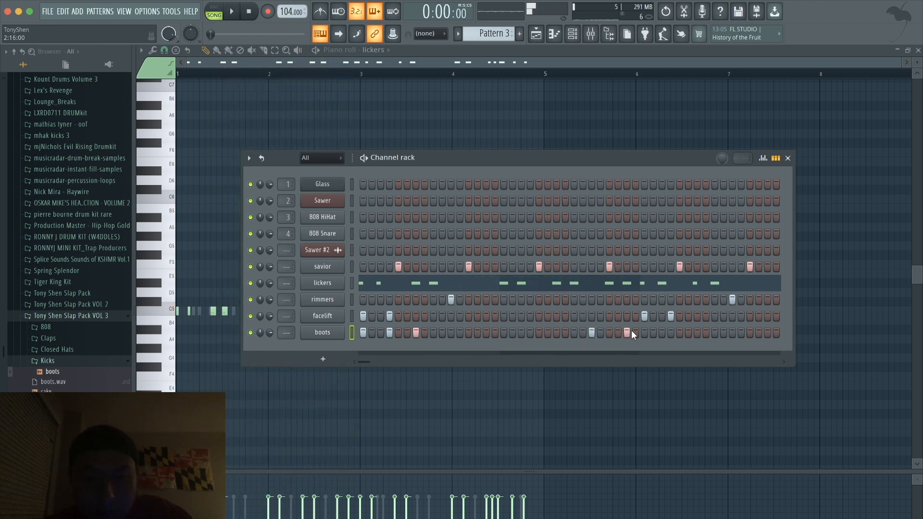
{"action": "key", "text": "space"}
{"action": "left_click", "coordinate": [619, 332]}
{"action": "left_click", "coordinate": [645, 332]}
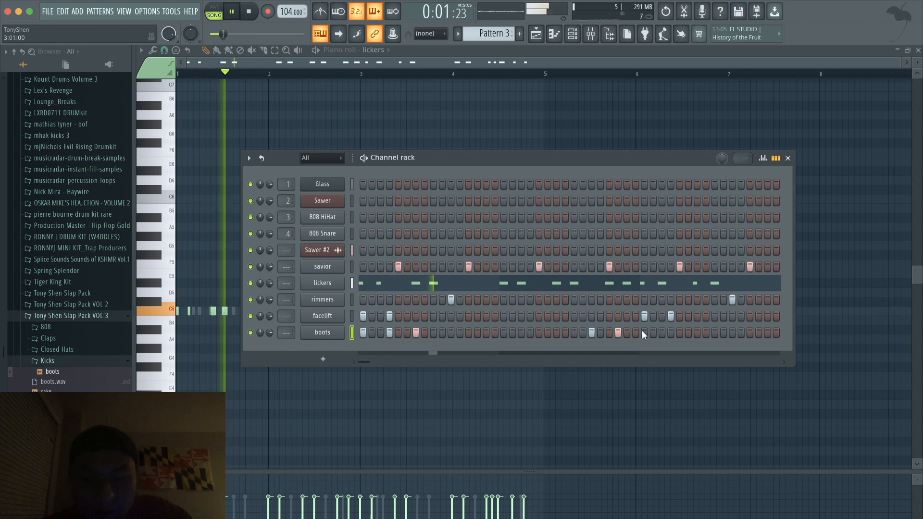
{"action": "left_click", "coordinate": [671, 333]}
{"action": "left_click", "coordinate": [697, 333]}
- Place boots kick hits on steps 56, 57, 59 and 61 in the fourth bar and play the loop back
{"action": "left_click_drag", "start_coordinate": [366, 362], "coordinate": [380, 359]}
{"action": "left_click", "coordinate": [556, 332]}
{"action": "left_click", "coordinate": [565, 333]}
{"action": "left_click", "coordinate": [574, 332]}
{"action": "key", "text": "space"}
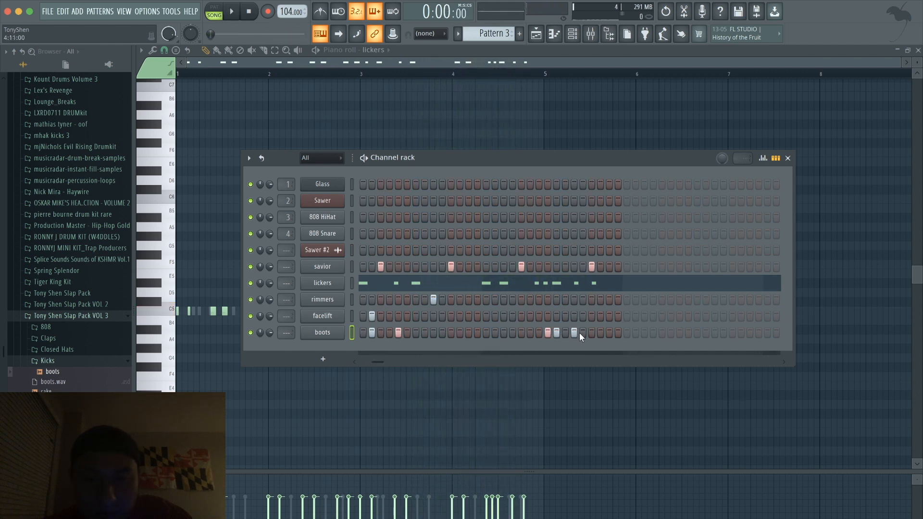
{"action": "key", "text": "space"}
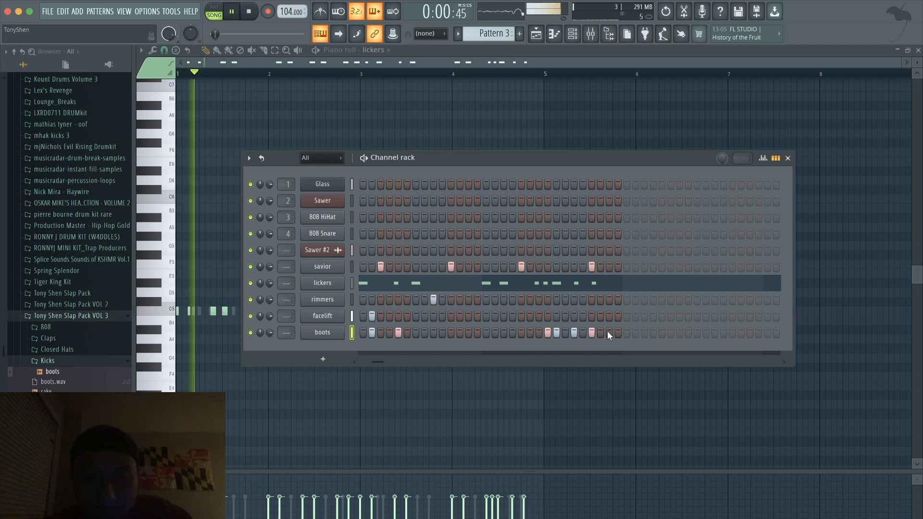
{"action": "left_click_drag", "start_coordinate": [382, 360], "coordinate": [353, 359]}
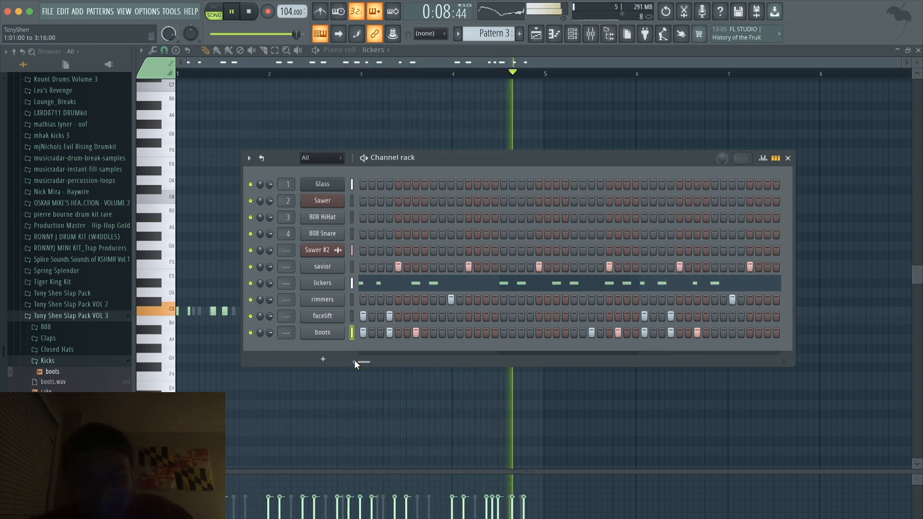
{"action": "key", "text": "space"}
- Audition the lickers hi-hat part from bar 4 in the piano roll and nudge a late C5 note slightly earlier
{"action": "key", "text": "F6"}
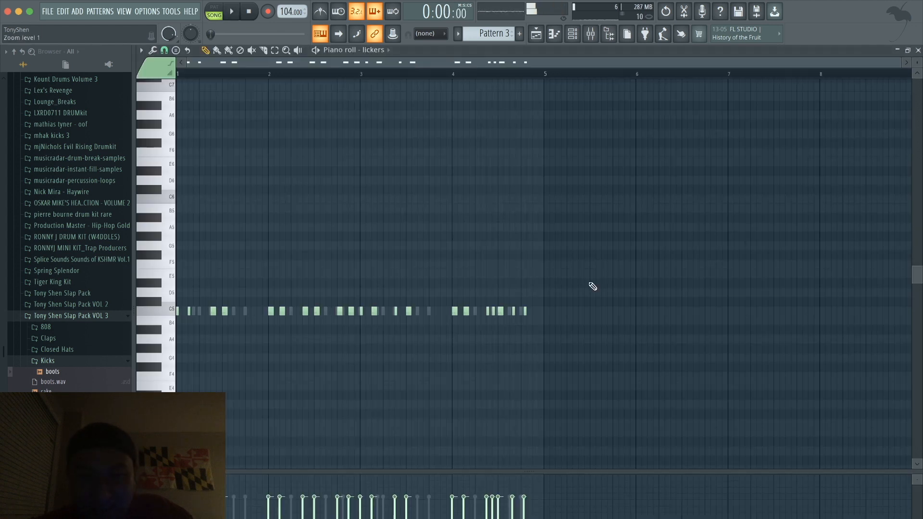
{"action": "scroll", "coordinate": [592, 314], "scroll_direction": "up", "scroll_amount": 3}
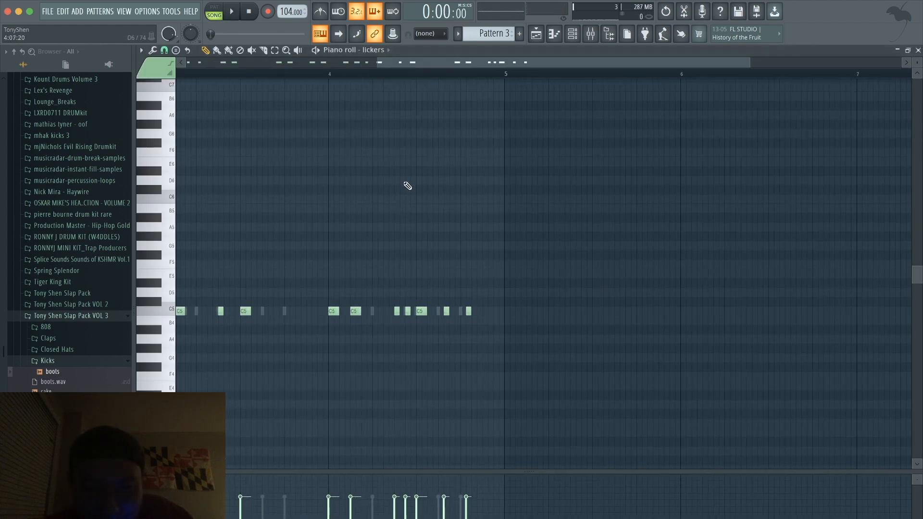
{"action": "left_click", "coordinate": [327, 71]}
{"action": "key", "text": "space"}
{"action": "scroll", "coordinate": [464, 262], "scroll_direction": "up", "scroll_amount": 2}
{"action": "key", "text": "space"}
{"action": "key", "text": "space"}
{"action": "left_click_drag", "start_coordinate": [477, 311], "coordinate": [466, 311]}
- Play the arrangement in the playlist and select the drum channels from savior to boots
{"action": "left_click", "coordinate": [539, 40]}
{"action": "key", "text": "space"}
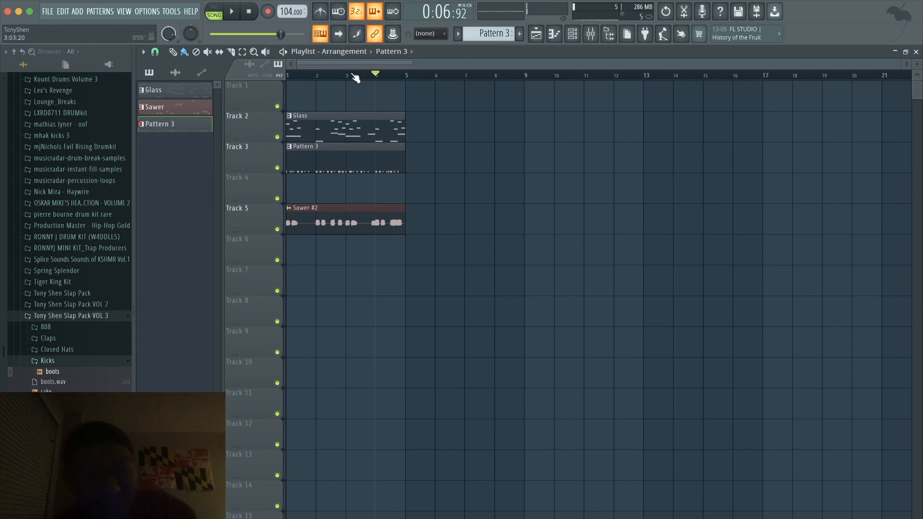
{"action": "left_click", "coordinate": [573, 35]}
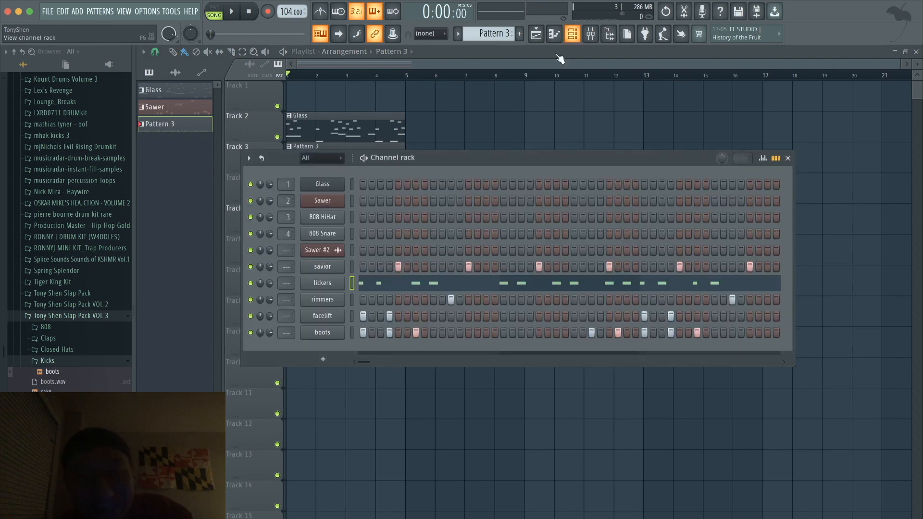
{"action": "left_click_drag", "start_coordinate": [45, 332], "coordinate": [349, 282]}
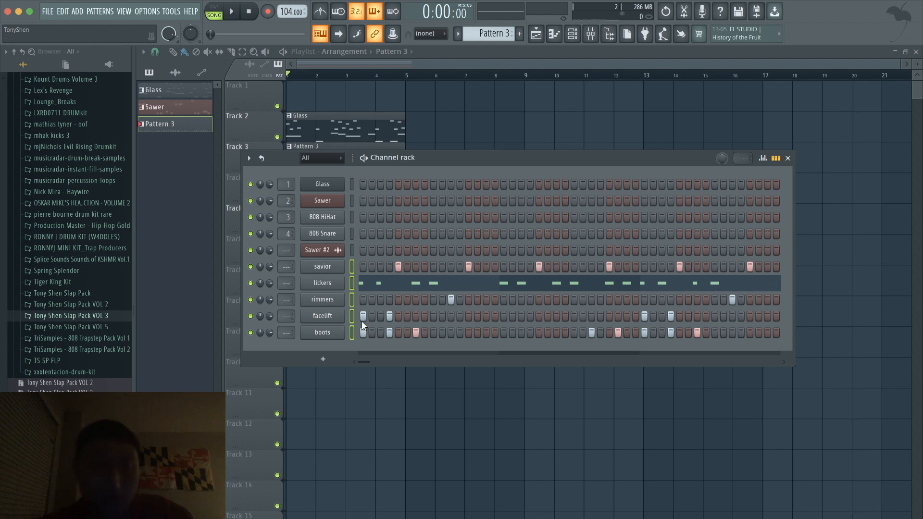
{"action": "key", "text": "space"}
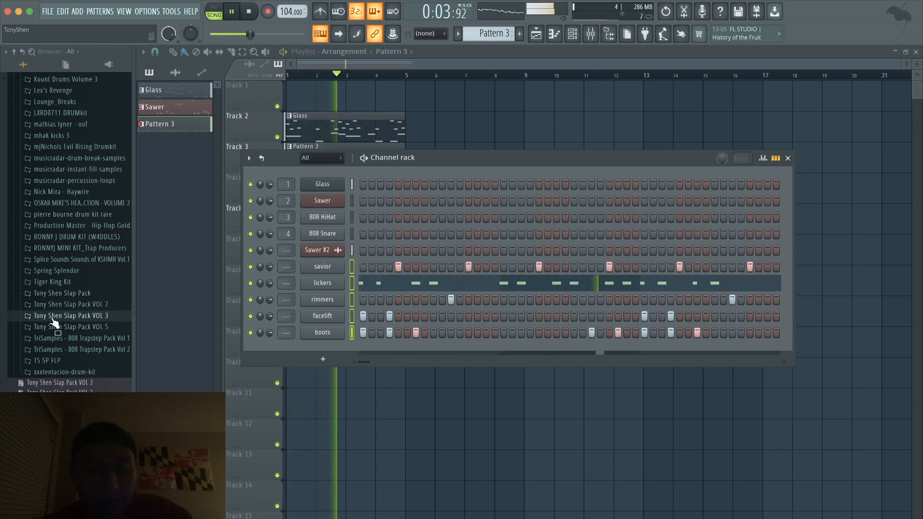
{"action": "key", "text": "space"}
- Add a Sytrus instrument as a new channel and load its Moogish 3 preset
{"action": "left_click", "coordinate": [323, 359]}
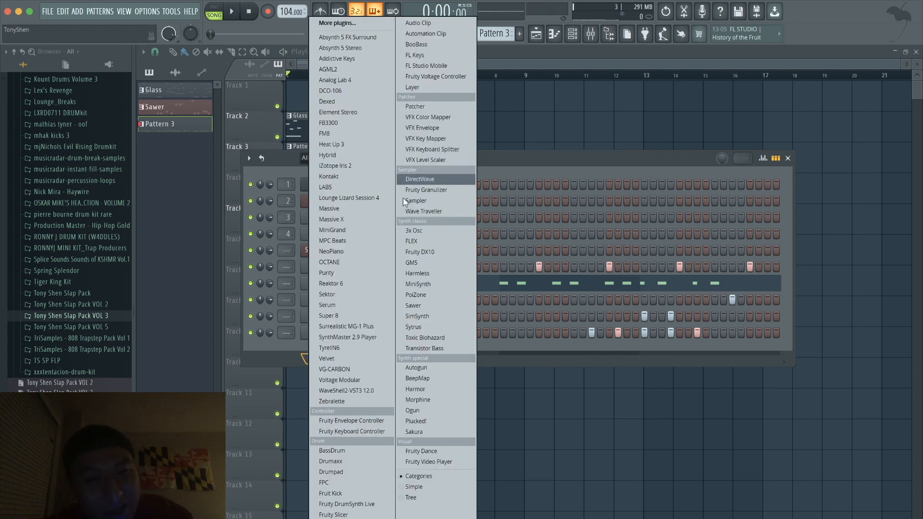
{"action": "left_click", "coordinate": [412, 326]}
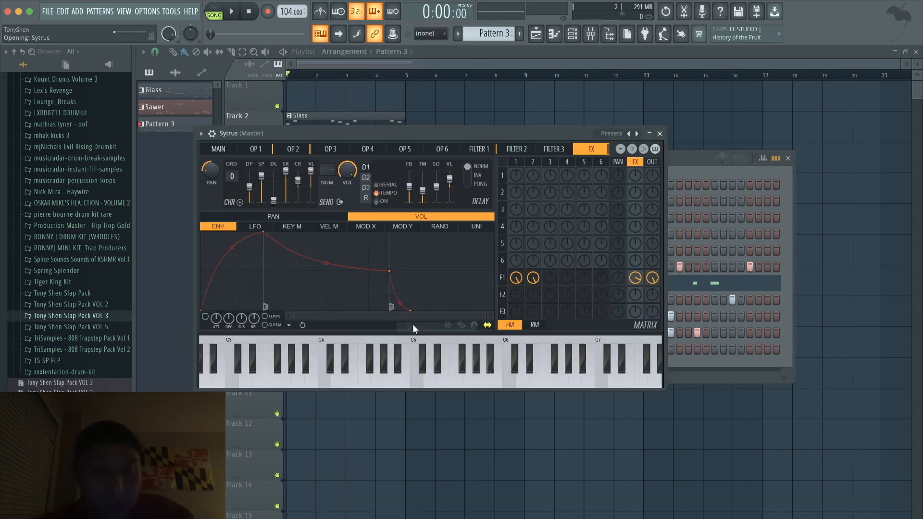
{"action": "left_click", "coordinate": [600, 133]}
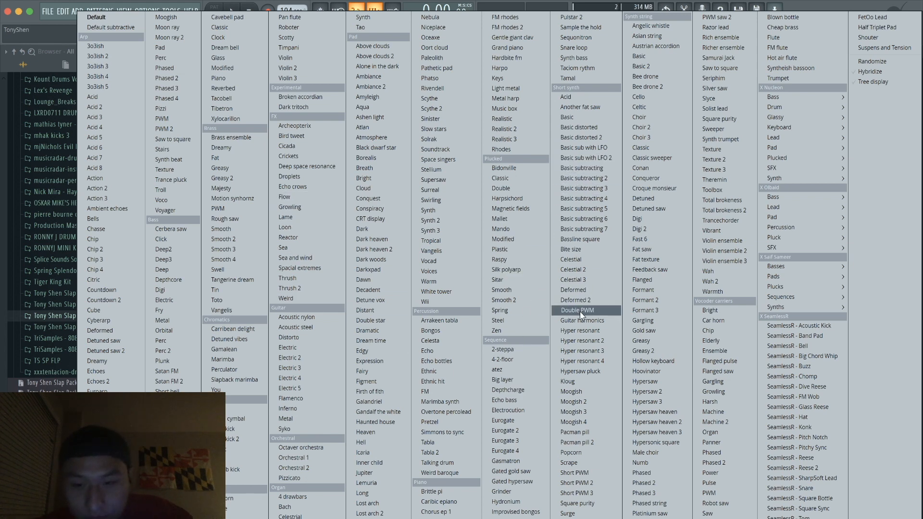
{"action": "left_click", "coordinate": [584, 404]}
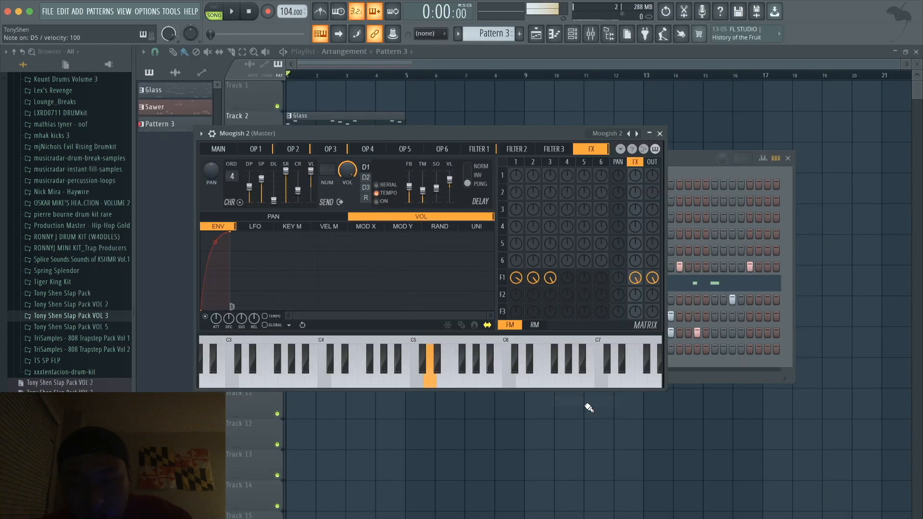
{"action": "left_click", "coordinate": [638, 134]}
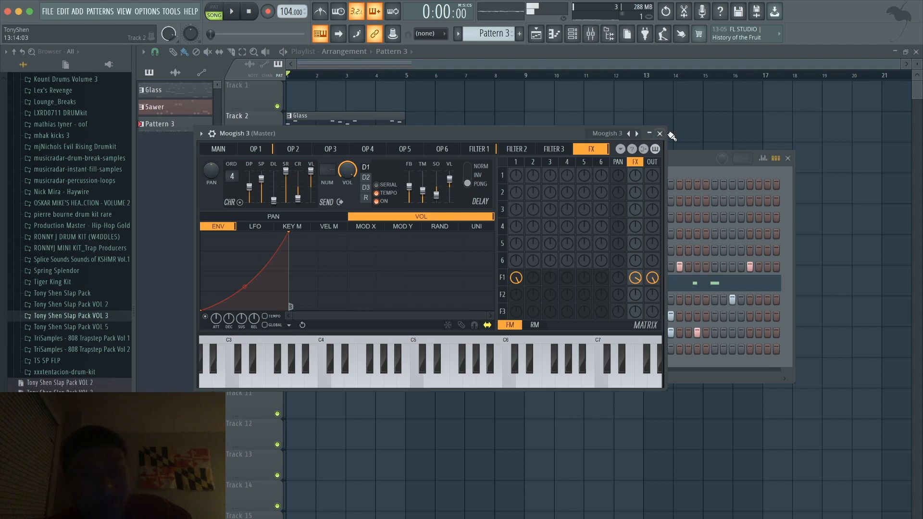
{"action": "left_click", "coordinate": [660, 134]}
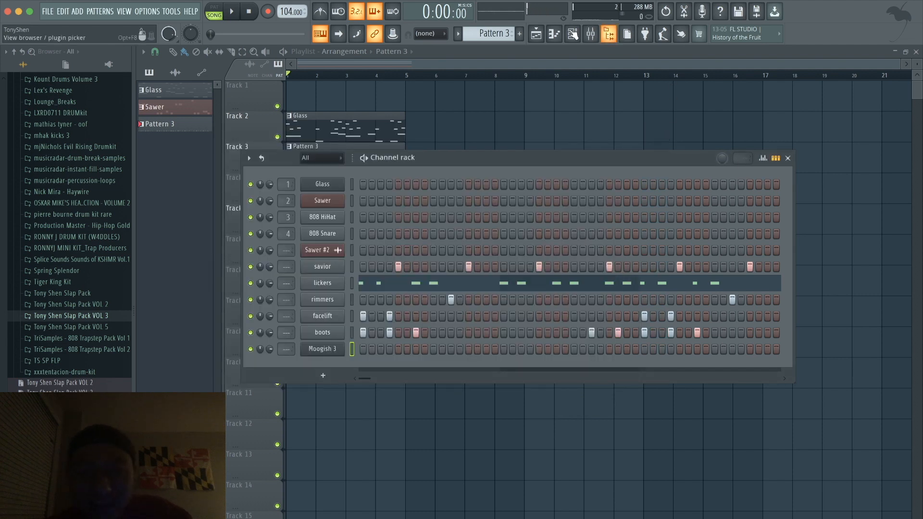
- Switch to the Glass pattern and open the Moogish 3 channel's piano roll
{"action": "left_click", "coordinate": [537, 33]}
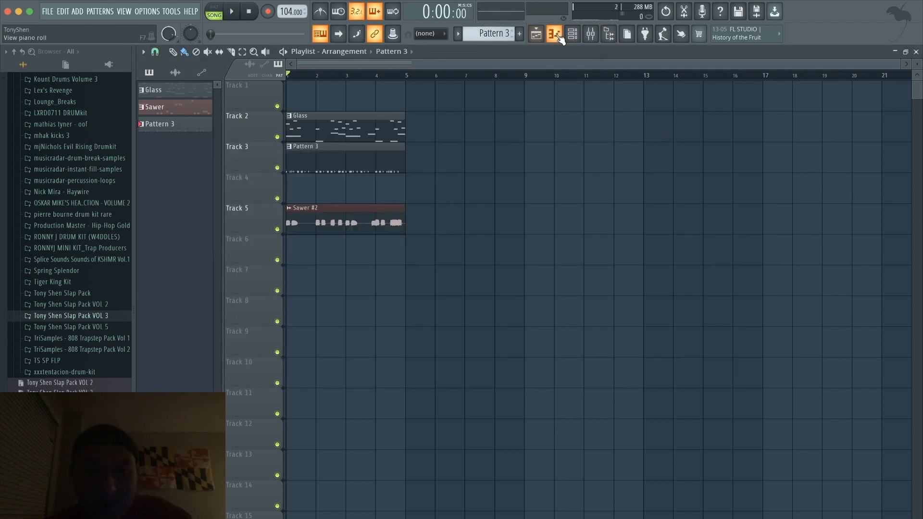
{"action": "left_click", "coordinate": [572, 36]}
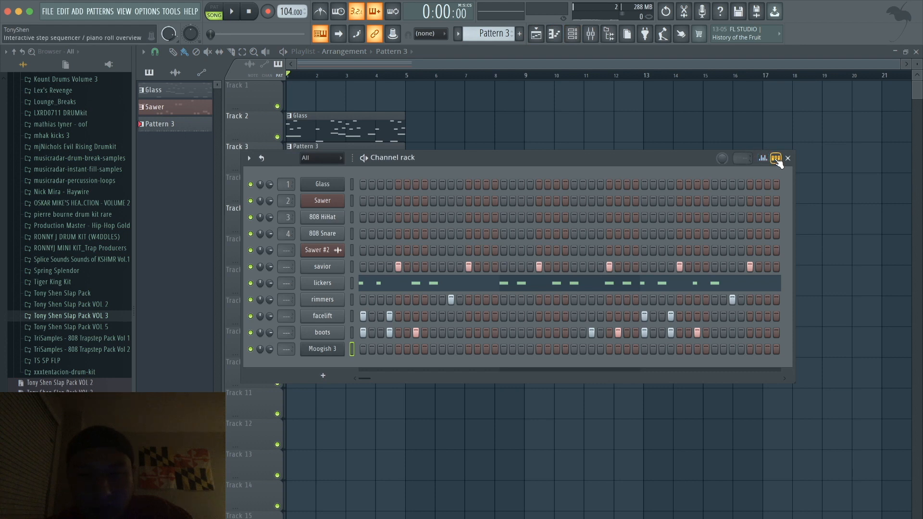
{"action": "scroll", "coordinate": [482, 34], "scroll_direction": "up", "scroll_amount": 2}
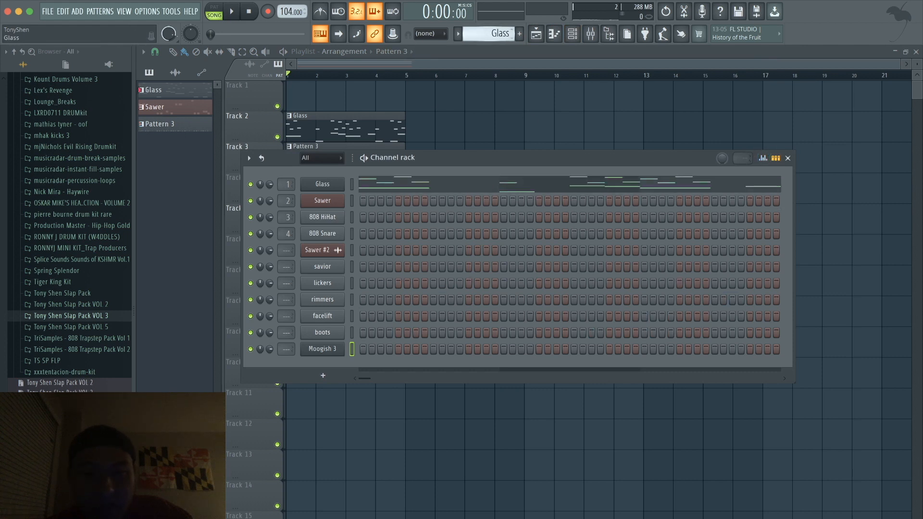
{"action": "left_click", "coordinate": [776, 159]}
{"action": "left_click", "coordinate": [395, 351]}
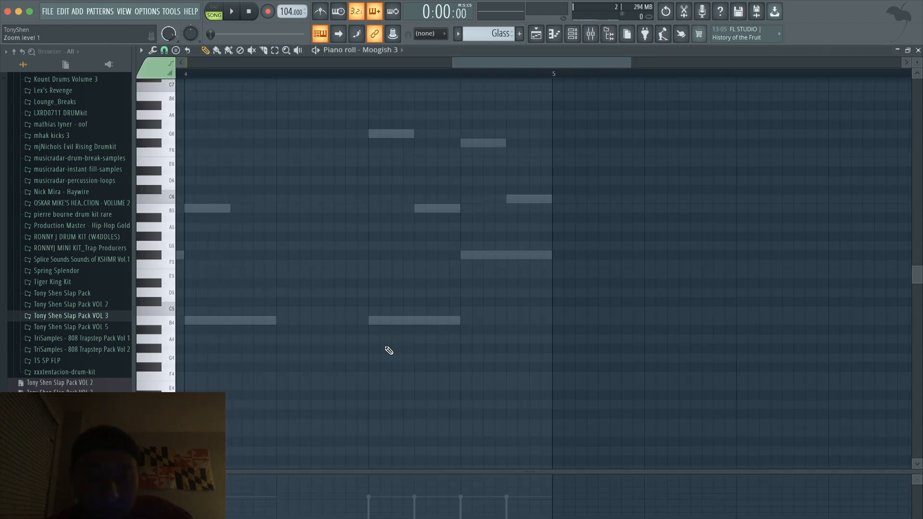
- Place ascending one-step notes B5, E6 and G6 on steps 11, 12 and 13 of bar 1
{"action": "scroll", "coordinate": [287, 251], "scroll_direction": "left", "scroll_amount": 10}
{"action": "scroll", "coordinate": [287, 250], "scroll_direction": "up", "scroll_amount": 2}
{"action": "key", "text": "space"}
{"action": "key", "text": "space"}
{"action": "key", "text": "space"}
{"action": "left_click", "coordinate": [404, 269]}
{"action": "key", "text": "space"}
{"action": "left_click_drag", "start_coordinate": [417, 279], "coordinate": [429, 280]}
{"action": "key", "text": "space"}
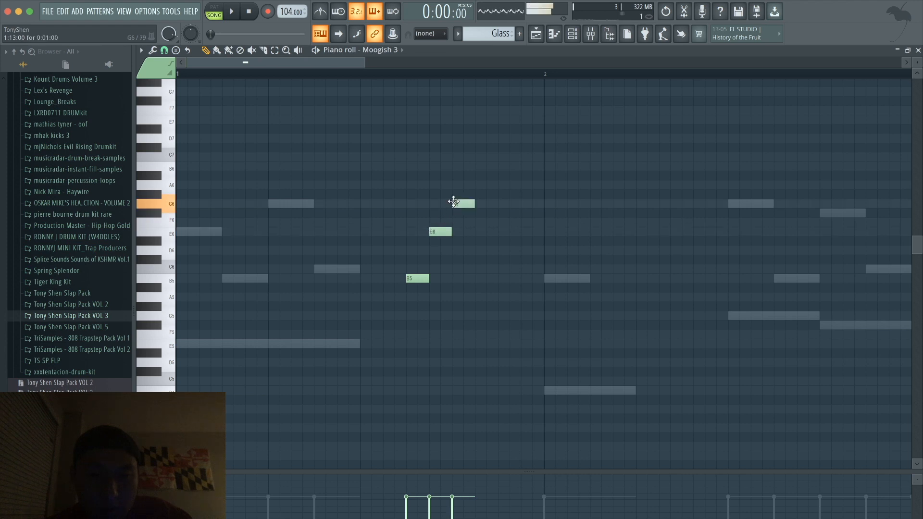
- Move E6 to step 13 and G6 to step 15, and add F#6 at bar 2 and B5 on its step 9
{"action": "key", "text": "space"}
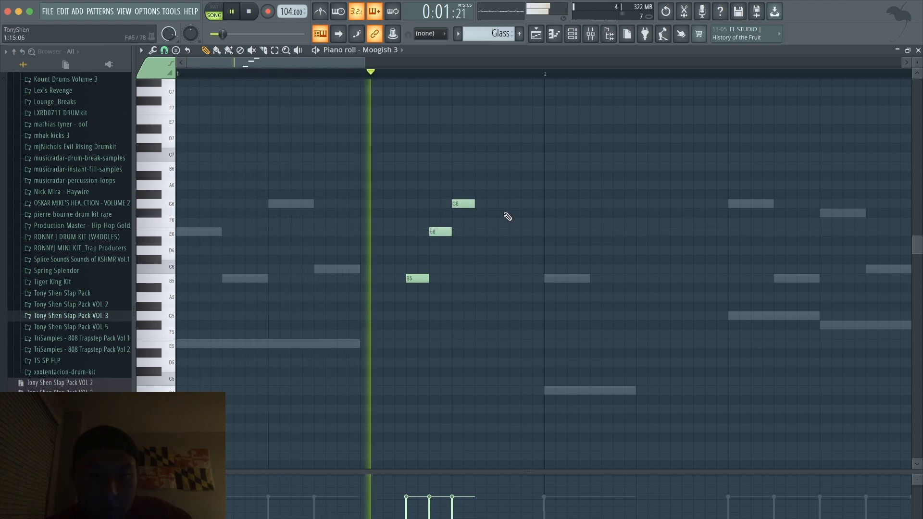
{"action": "key", "text": "space"}
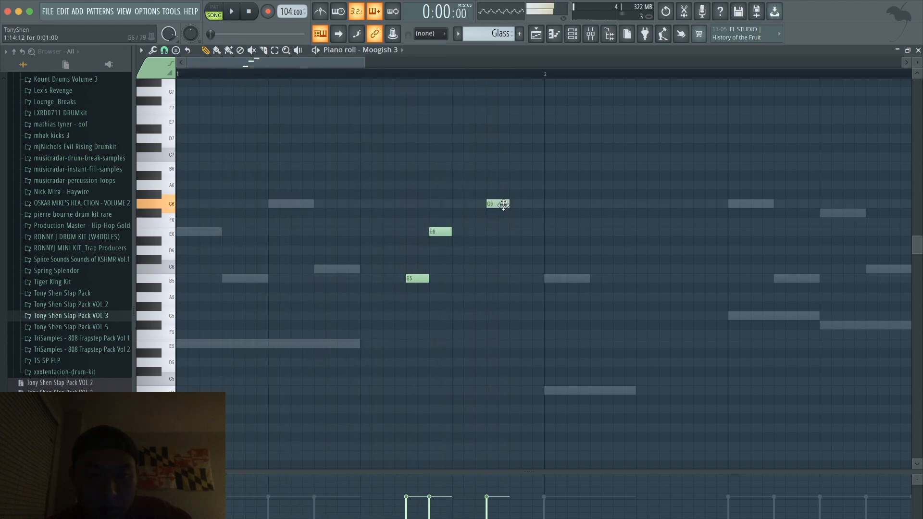
{"action": "key", "text": "space"}
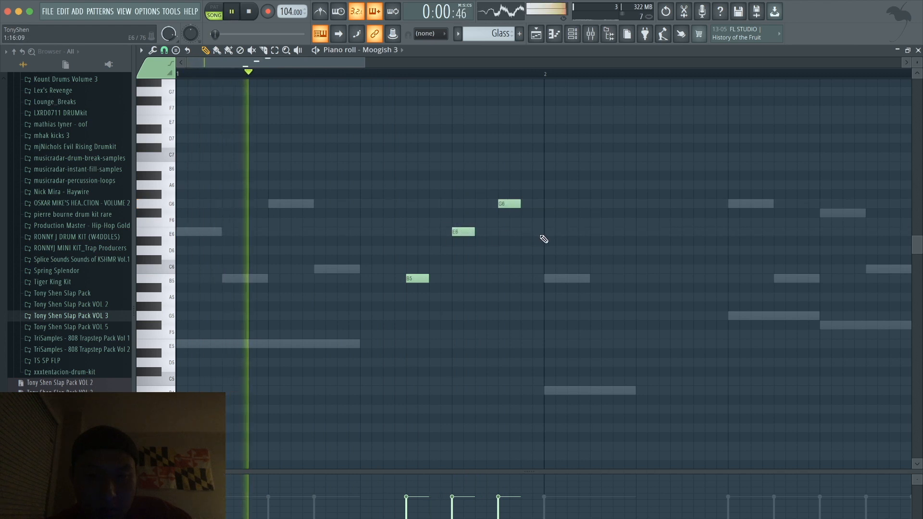
{"action": "key", "text": "space"}
{"action": "left_click", "coordinate": [545, 222]}
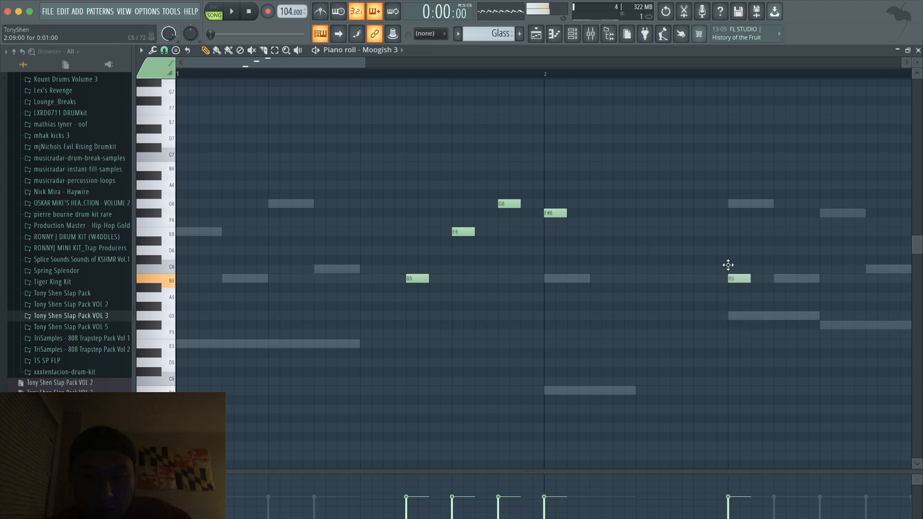
{"action": "key", "text": "space"}
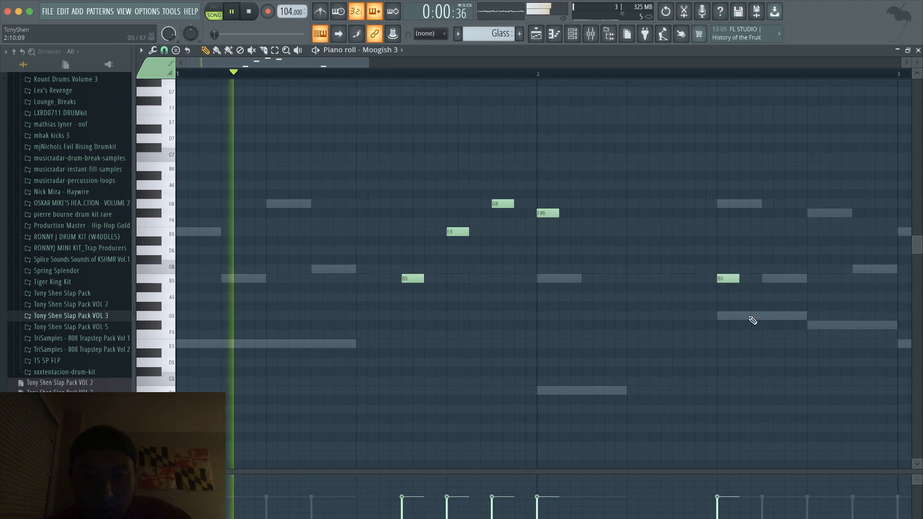
- Select all the Moogish 3 notes, lengthen them to two steps each and play them back
{"action": "scroll", "coordinate": [784, 284], "scroll_direction": "down", "scroll_amount": 3}
{"action": "scroll", "coordinate": [784, 285], "scroll_direction": "down", "scroll_amount": 1}
{"action": "left_click_drag", "start_coordinate": [684, 394], "coordinate": [272, 185]}
{"action": "key", "text": "space"}
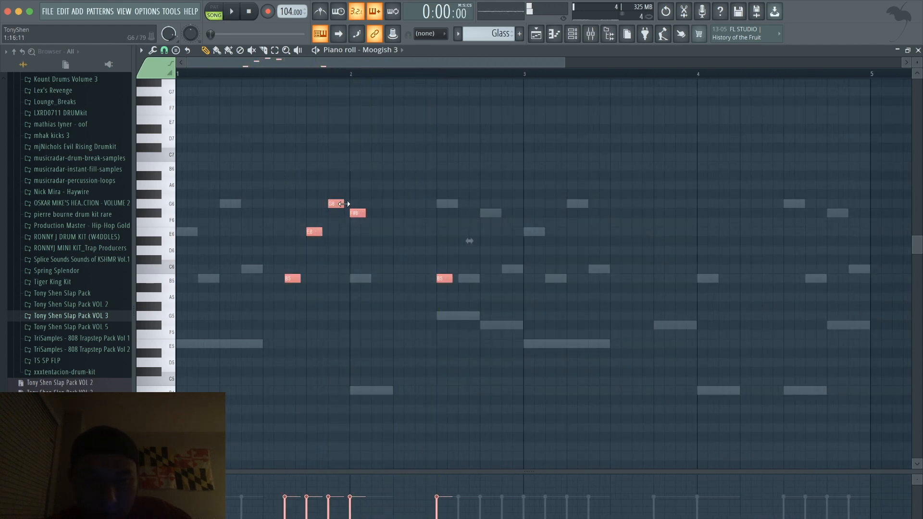
{"action": "left_click", "coordinate": [371, 177]}
{"action": "key", "text": "space"}
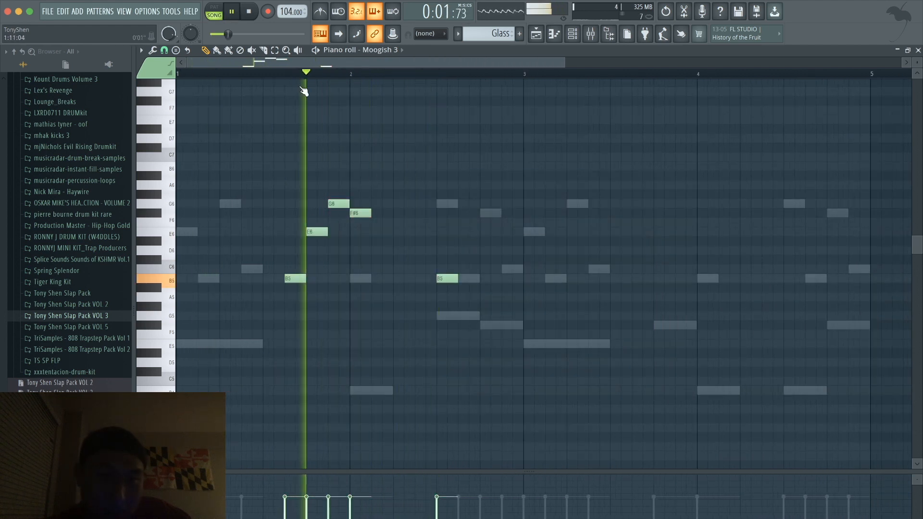
- Extend the F#6 at bar 2 to eight steps and turn the following B5 into an eight-step C6
{"action": "key", "text": "space"}
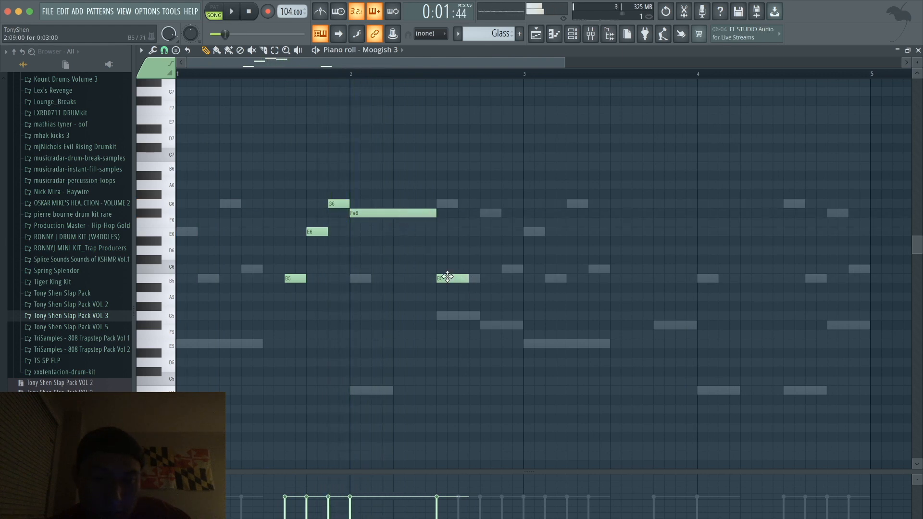
{"action": "left_click_drag", "start_coordinate": [460, 209], "coordinate": [523, 269]}
{"action": "key", "text": "space"}
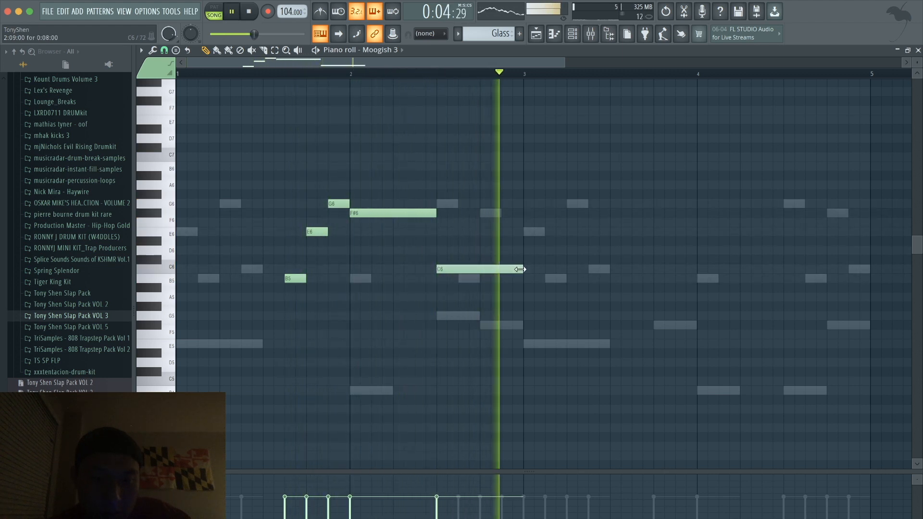
- Add an eight-step B5 at bar 3 and two-step notes B5, E6 and G6 from the start of bar 4
{"action": "left_click", "coordinate": [525, 279]}
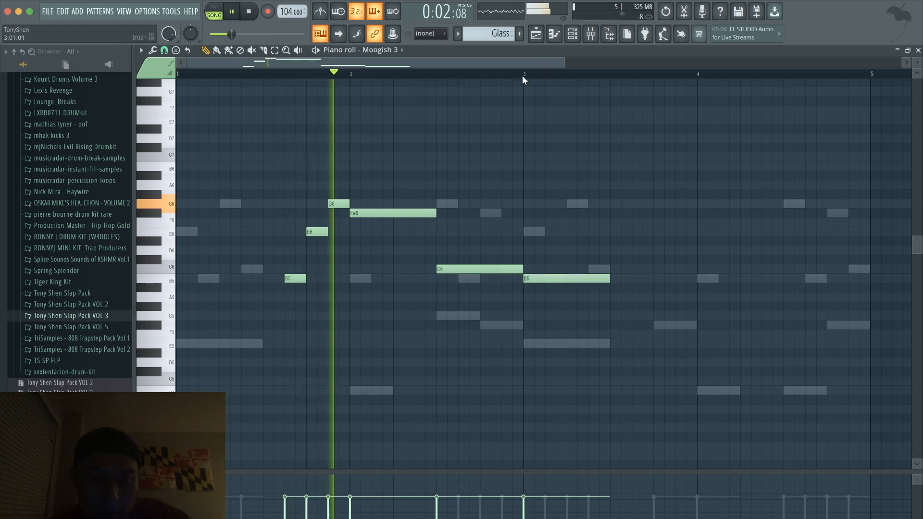
{"action": "scroll", "coordinate": [534, 183], "scroll_direction": "down", "scroll_amount": 3}
{"action": "scroll", "coordinate": [536, 185], "scroll_direction": "down", "scroll_amount": 2}
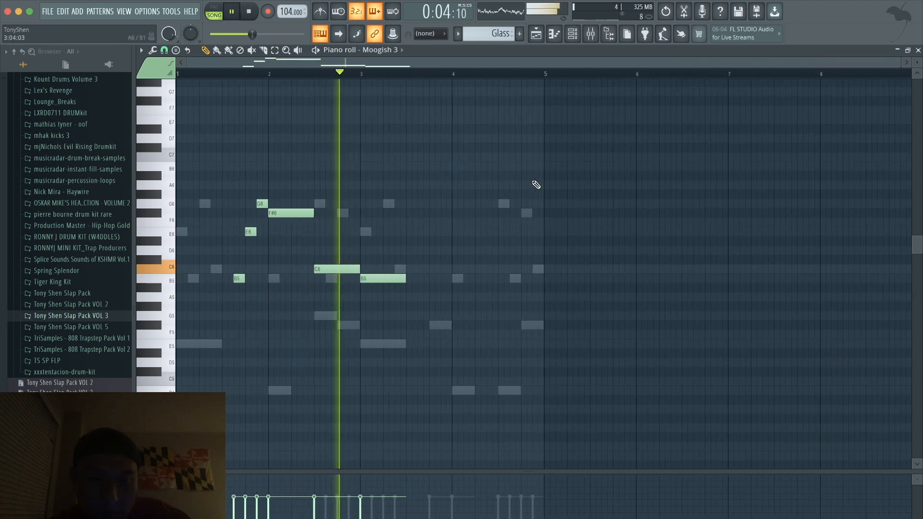
{"action": "mouse_move", "coordinate": [264, 304]}
{"action": "left_mouse_down"}
{"action": "mouse_move", "coordinate": [246, 169]}
{"action": "mouse_move", "coordinate": [246, 295]}
{"action": "mouse_move", "coordinate": [457, 295]}
{"action": "left_mouse_up"}
{"action": "left_click", "coordinate": [458, 298], "text": "super"}
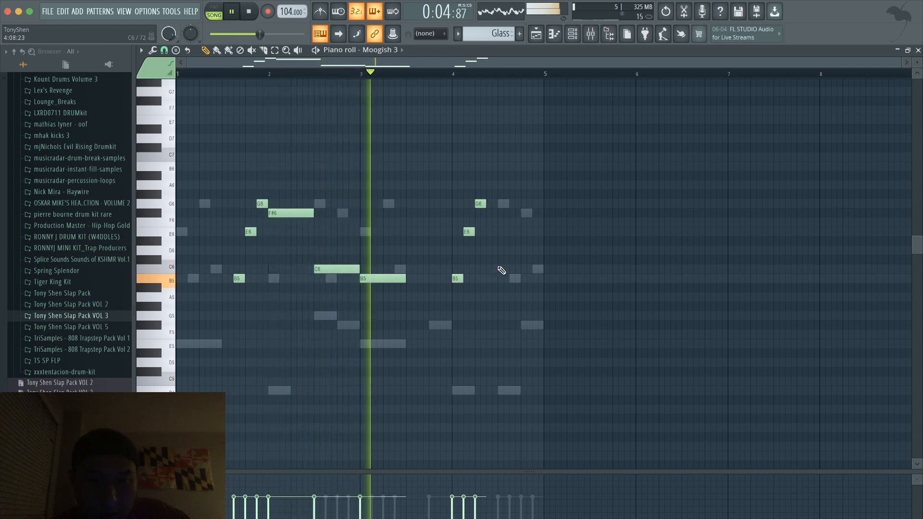
- Move the last B5, E6 and G6 run to steps 11, 13 and 15 of bar 3 and add an F#6 at bar 4
{"action": "key", "text": "space"}
{"action": "left_click_drag", "start_coordinate": [516, 328], "coordinate": [456, 167]}
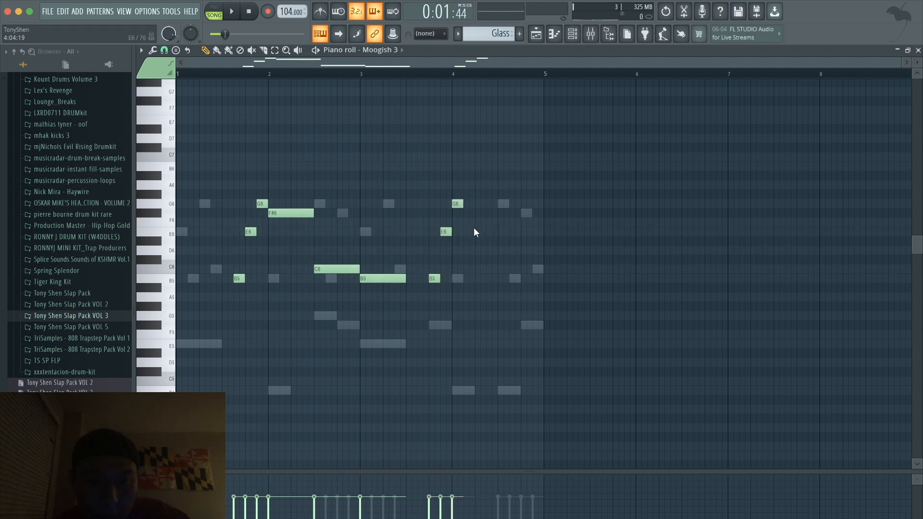
{"action": "key", "text": "space"}
{"action": "left_click_drag", "start_coordinate": [491, 310], "coordinate": [433, 171]}
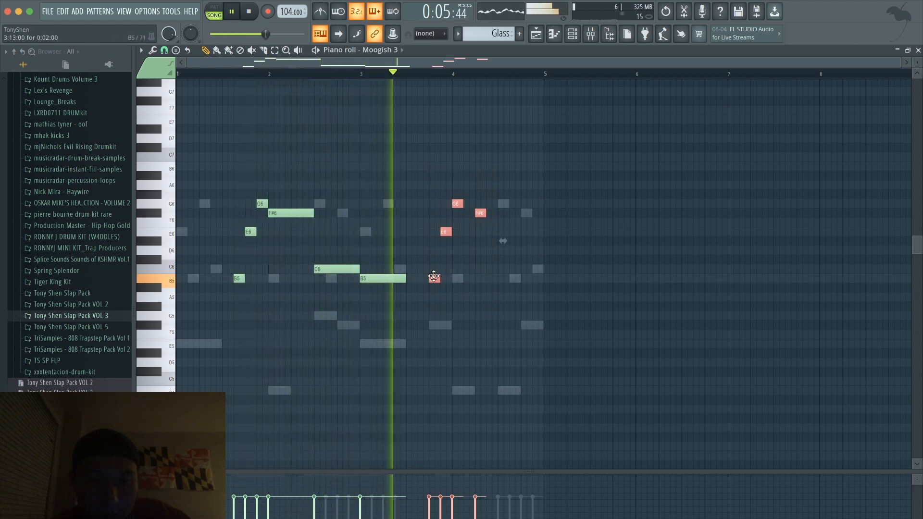
{"action": "left_click_drag", "start_coordinate": [434, 277], "coordinate": [423, 276]}
{"action": "left_click", "coordinate": [482, 245], "text": "super"}
{"action": "key", "text": "space"}
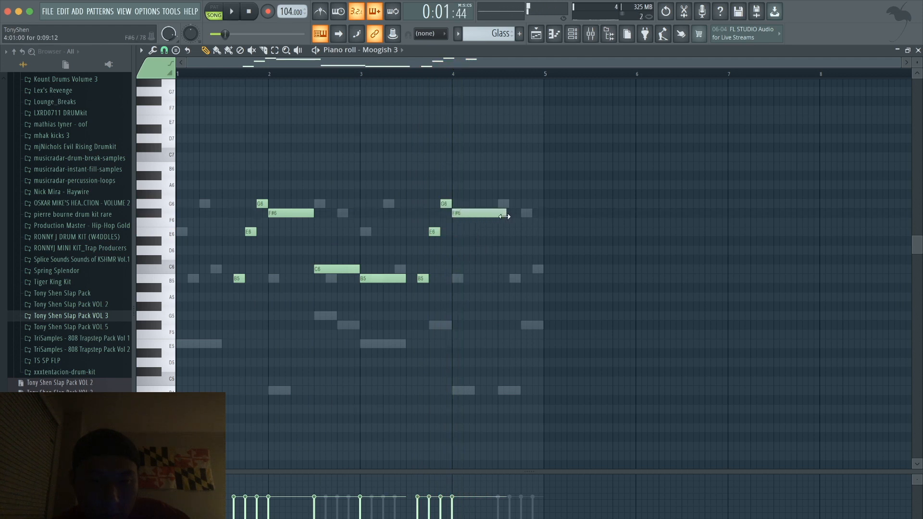
- Complete bar 4 with eight-step F#6 and E6 notes, then transpose the whole Moogish 3 melody up one octave
{"action": "left_click_drag", "start_coordinate": [502, 194], "coordinate": [495, 230]}
{"action": "key", "text": "space"}
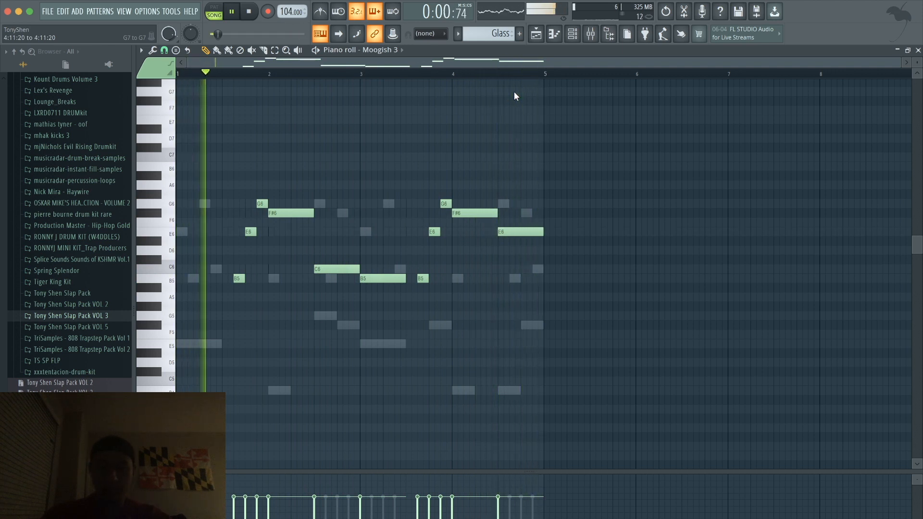
{"action": "key", "text": "ctrl+Up"}
{"action": "scroll", "coordinate": [546, 216], "scroll_direction": "up", "scroll_amount": 3}
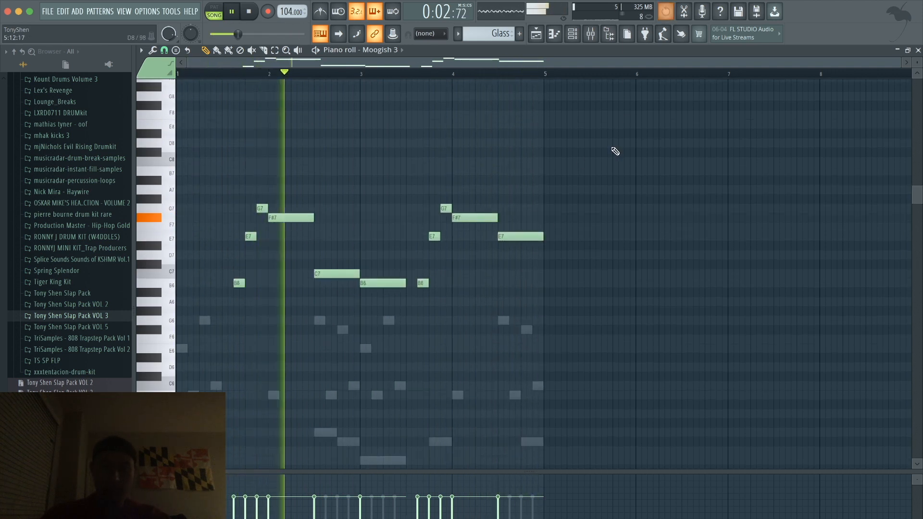
- Route the savior, lickers, rimmers, facelift, boots and Moogish 3 channels to consecutive mixer tracks starting at insert 7
{"action": "left_click", "coordinate": [595, 34]}
{"action": "left_click", "coordinate": [577, 35]}
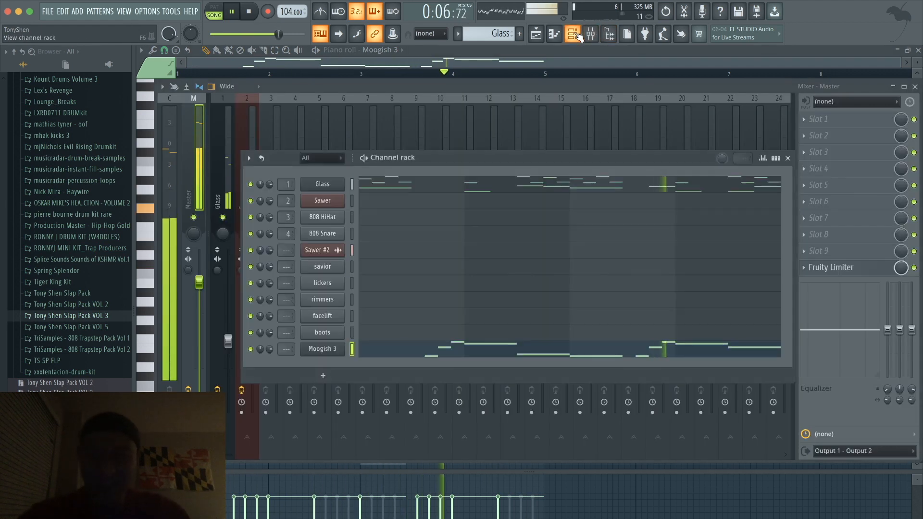
{"action": "key", "text": "space"}
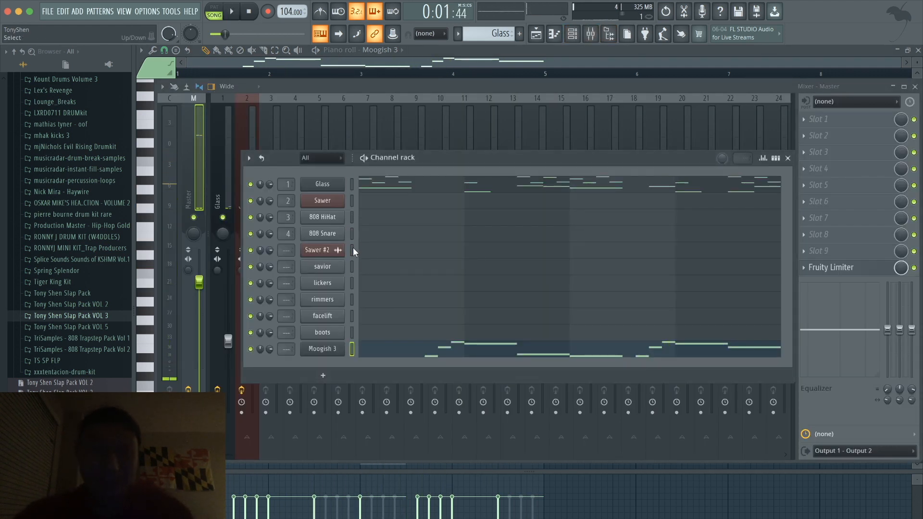
{"action": "left_click", "coordinate": [350, 266]}
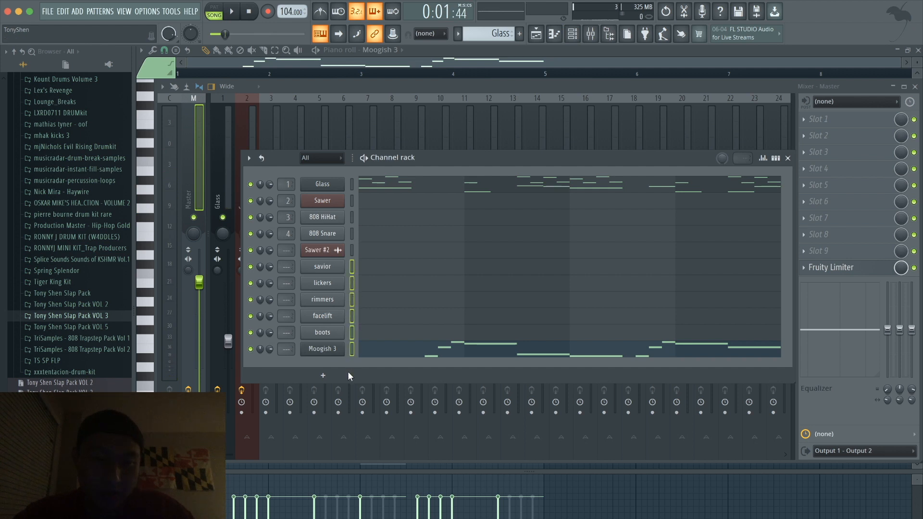
{"action": "left_click_drag", "start_coordinate": [278, 123], "coordinate": [373, 134]}
{"action": "left_click", "coordinate": [573, 38]}
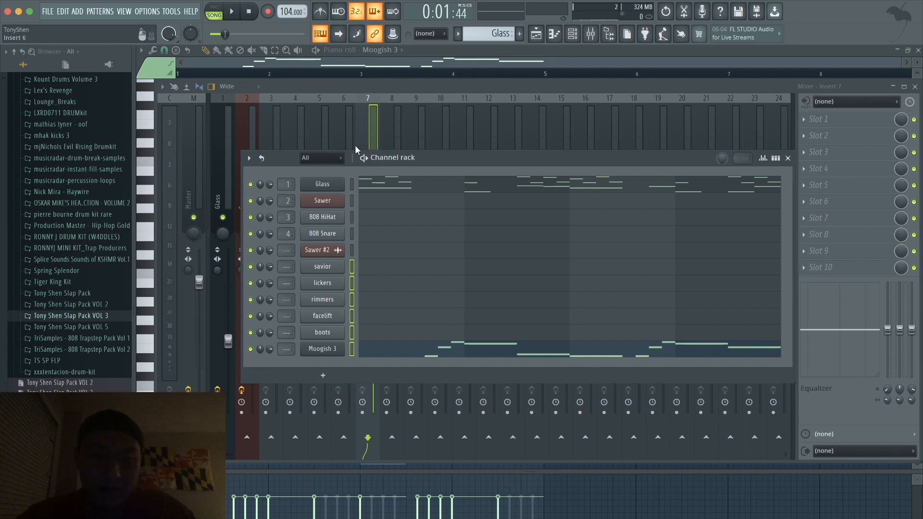
{"action": "left_click", "coordinate": [369, 121]}
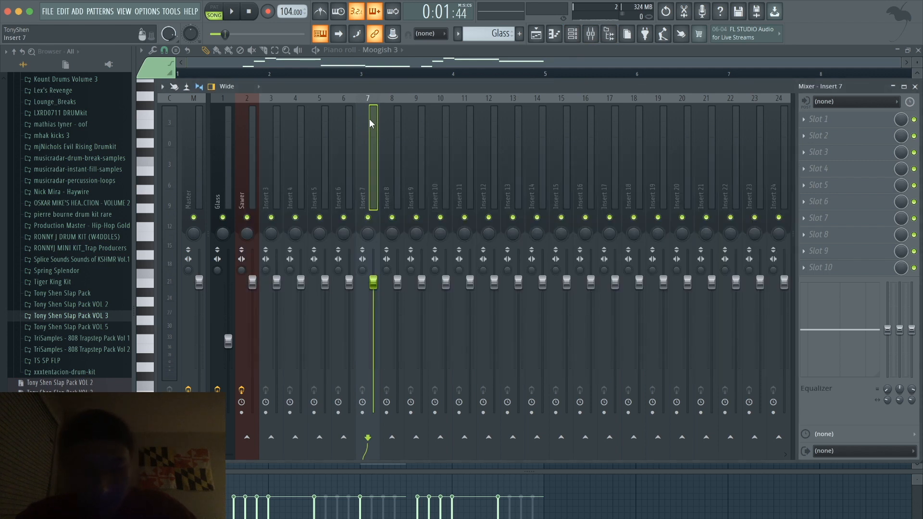
{"action": "key", "text": "shift+super+l"}
{"action": "key", "text": "space"}
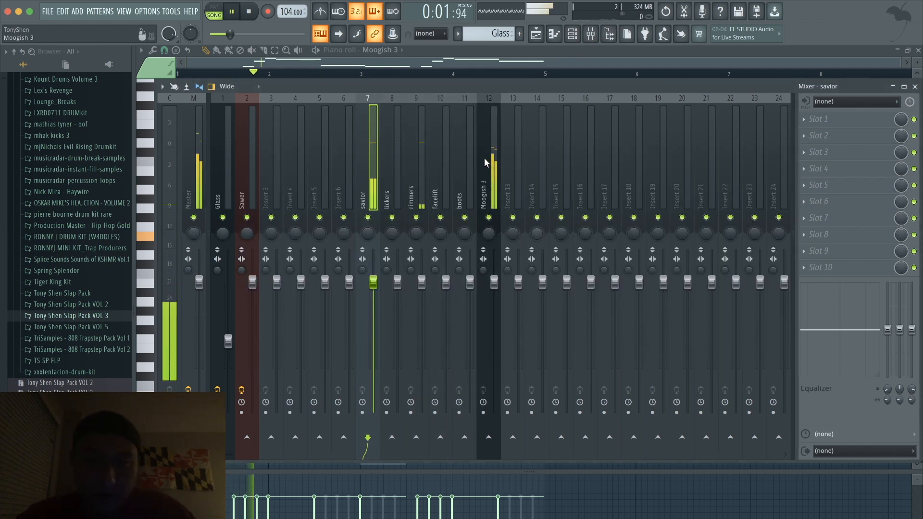
- Solo Moogish 3, add Fruity Parametric EQ 2, cut its lows with band 1 and lower band 7 to about -7.3 dB at 9838 Hz
{"action": "left_click", "coordinate": [490, 161]}
{"action": "right_click", "coordinate": [489, 217]}
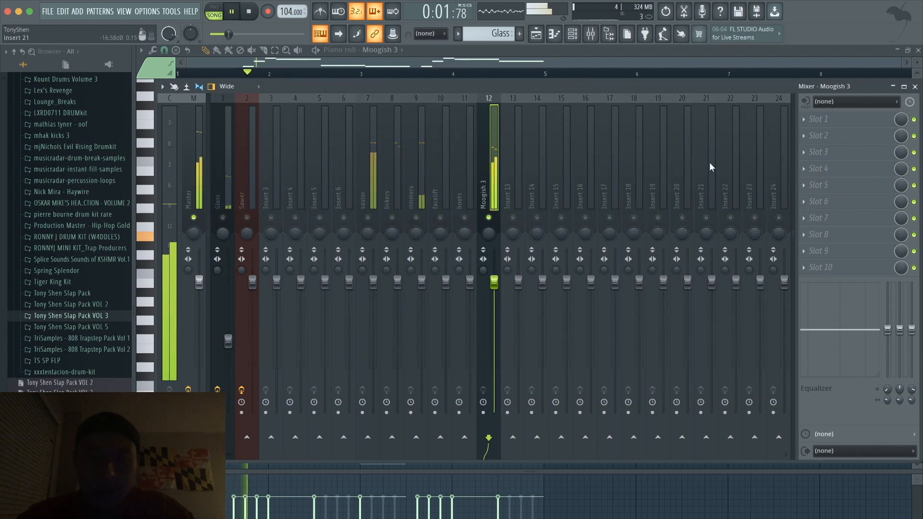
{"action": "left_click", "coordinate": [835, 126]}
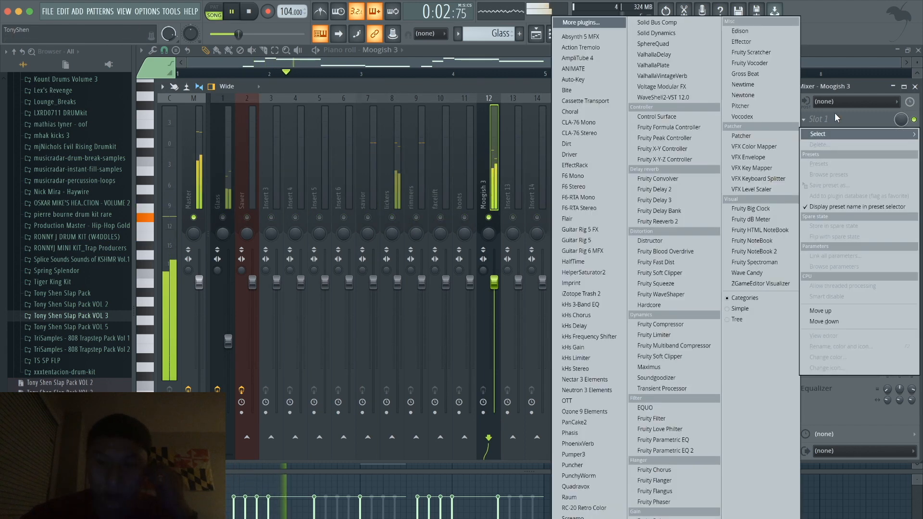
{"action": "left_click", "coordinate": [679, 455]}
{"action": "left_click_drag", "start_coordinate": [219, 194], "coordinate": [308, 233]}
{"action": "key", "text": "space"}
{"action": "left_click_drag", "start_coordinate": [368, 197], "coordinate": [382, 218]}
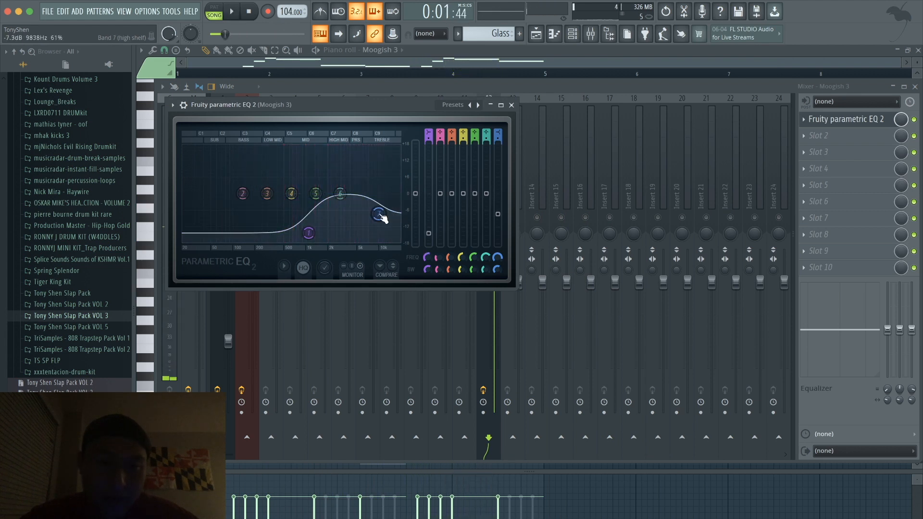
{"action": "left_click", "coordinate": [512, 105]}
- Route the Sawer #2 audio channel to mixer insert 3
{"action": "left_click", "coordinate": [579, 33]}
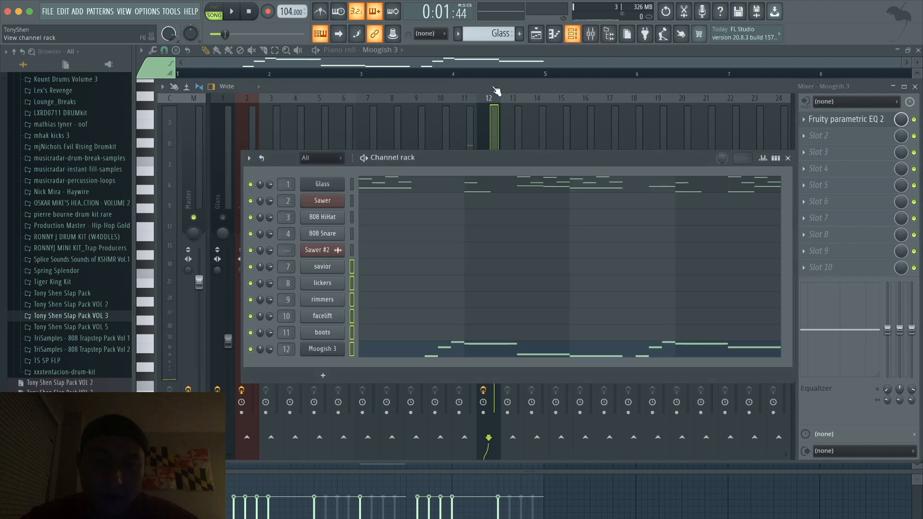
{"action": "left_click", "coordinate": [271, 130]}
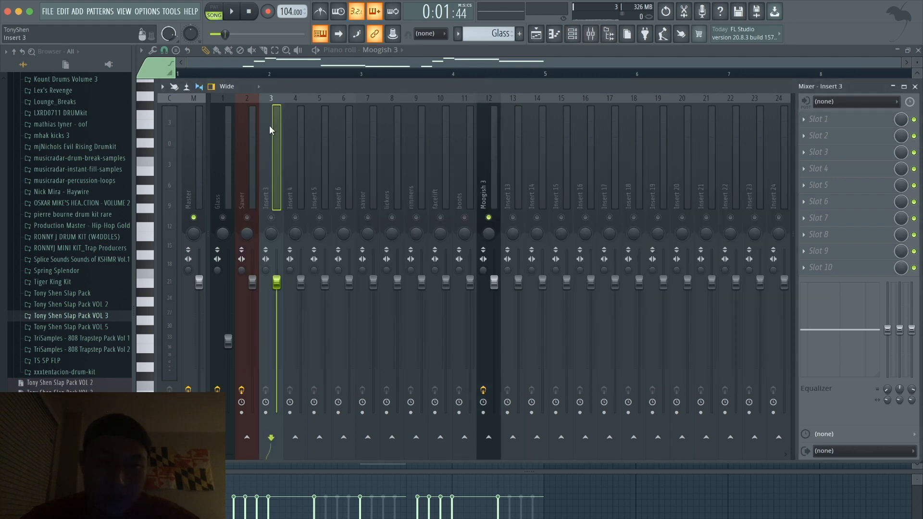
{"action": "key", "text": "ctrl+l"}
{"action": "key", "text": "space"}
- Add Fruity Reeverb 2 after the EQ on the Moogish 3 mixer track and raise its wet level to about 81%
{"action": "left_click", "coordinate": [484, 169]}
{"action": "key", "text": "space"}
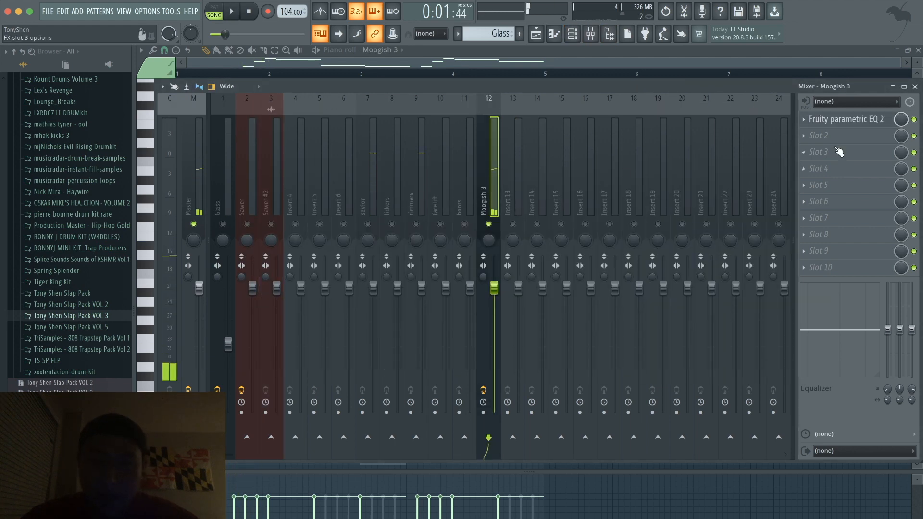
{"action": "left_click", "coordinate": [839, 134]}
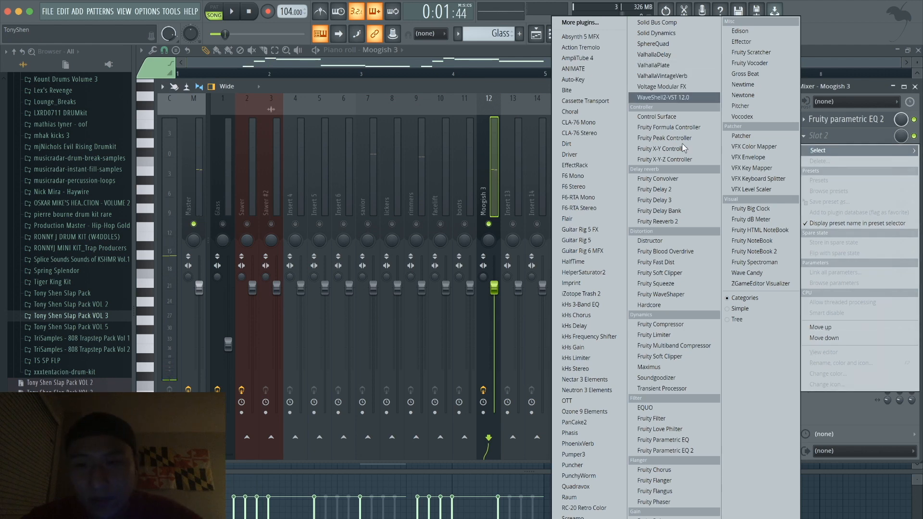
{"action": "left_click", "coordinate": [704, 220]}
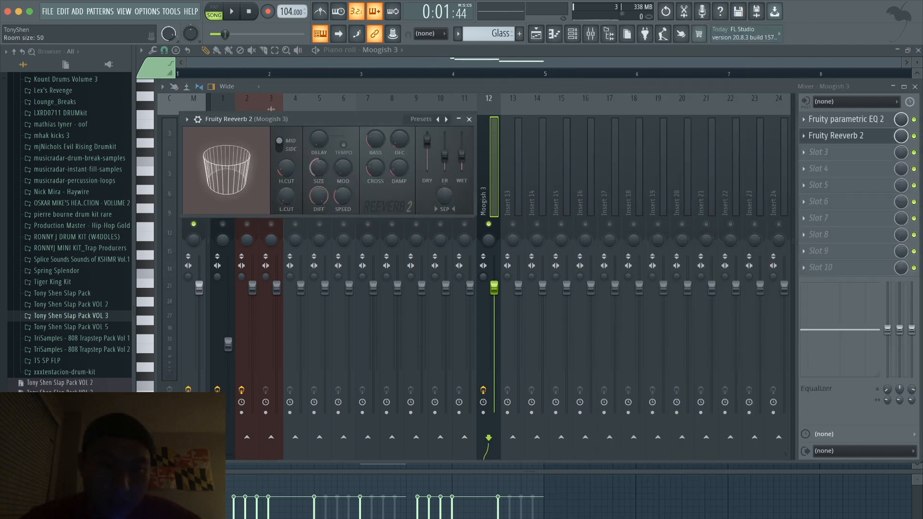
{"action": "key", "text": "space"}
{"action": "left_click_drag", "start_coordinate": [462, 153], "coordinate": [462, 145]}
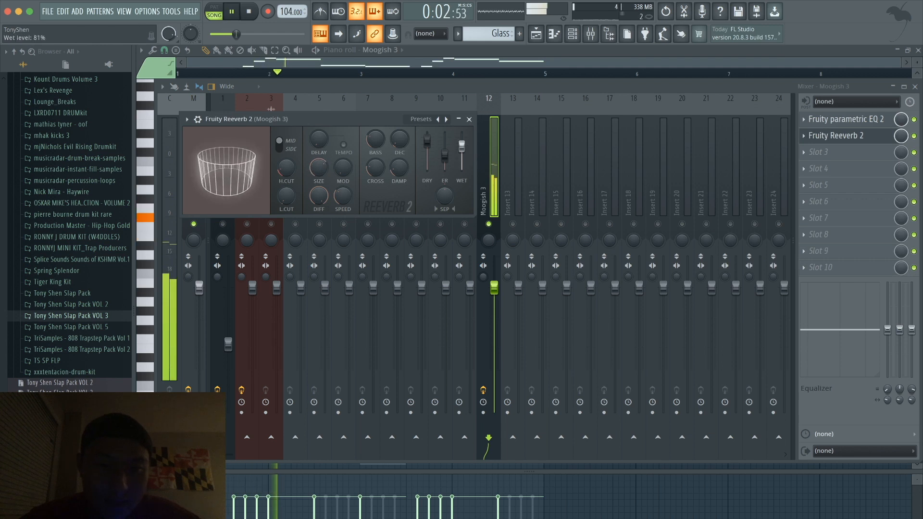
{"action": "left_click", "coordinate": [469, 119]}
- Lower the Moogish 3 mixer fader, unsolo the track and turn the Glass track down slightly
{"action": "left_click_drag", "start_coordinate": [494, 288], "coordinate": [494, 344]}
{"action": "right_click", "coordinate": [488, 224]}
{"action": "left_click", "coordinate": [226, 196]}
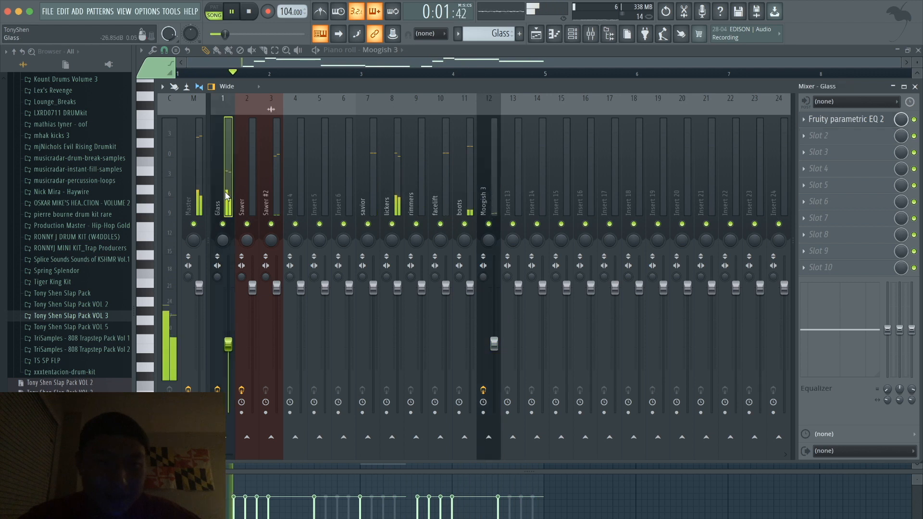
{"action": "left_click_drag", "start_coordinate": [228, 344], "coordinate": [228, 350]}
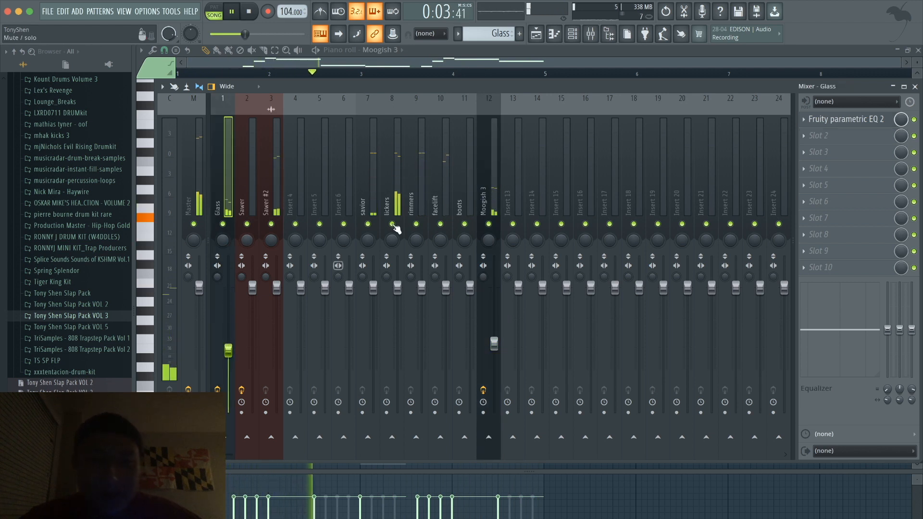
- Lower the lickers track to about 70% volume and turn down the facelift and rimmers mixer tracks
{"action": "left_click", "coordinate": [392, 200]}
{"action": "left_click_drag", "start_coordinate": [397, 287], "coordinate": [397, 326]}
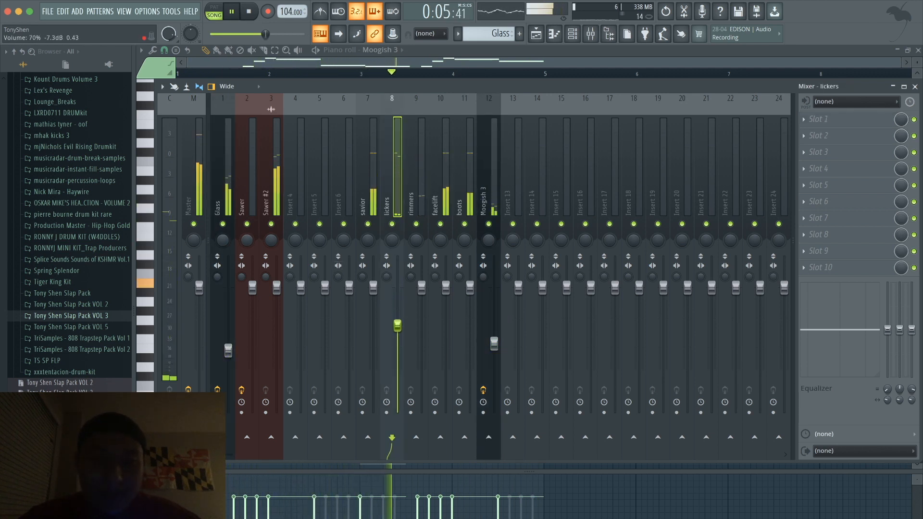
{"action": "left_click", "coordinate": [445, 288]}
{"action": "left_click_drag", "start_coordinate": [446, 288], "coordinate": [445, 319]}
{"action": "left_click_drag", "start_coordinate": [423, 290], "coordinate": [423, 307]}
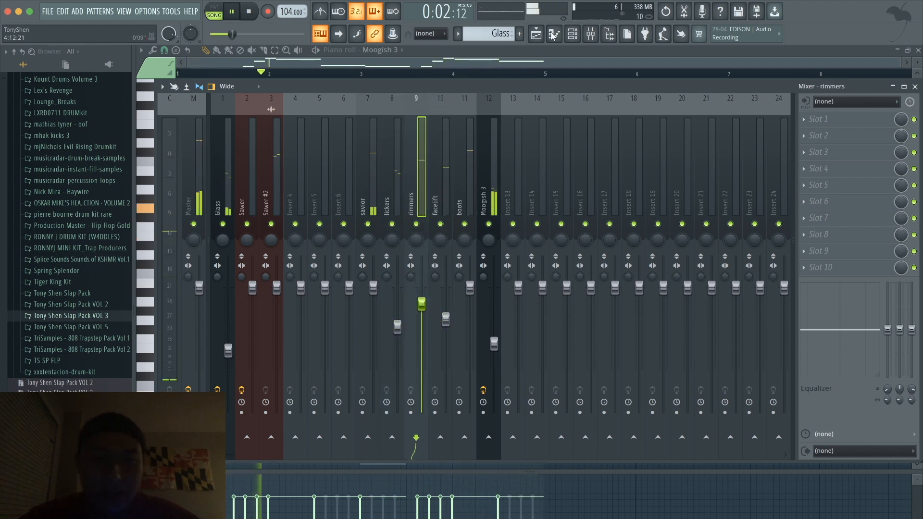
- Split the Glass pattern by channel in the playlist and move the Glass - Glass clip up to Track 1
{"action": "left_click", "coordinate": [536, 34]}
{"action": "key", "text": "space"}
{"action": "right_click", "coordinate": [487, 33]}
{"action": "left_click", "coordinate": [479, 35]}
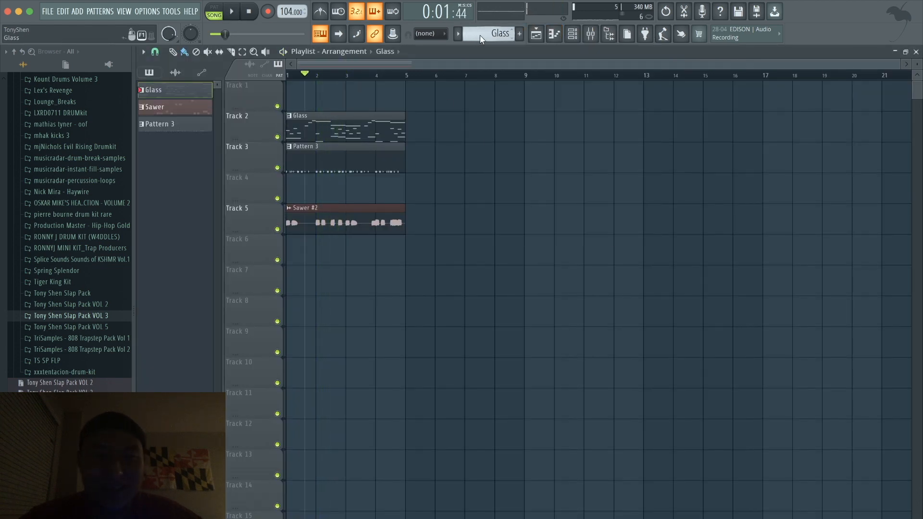
{"action": "left_click", "coordinate": [479, 36]}
{"action": "left_click", "coordinate": [555, 207]}
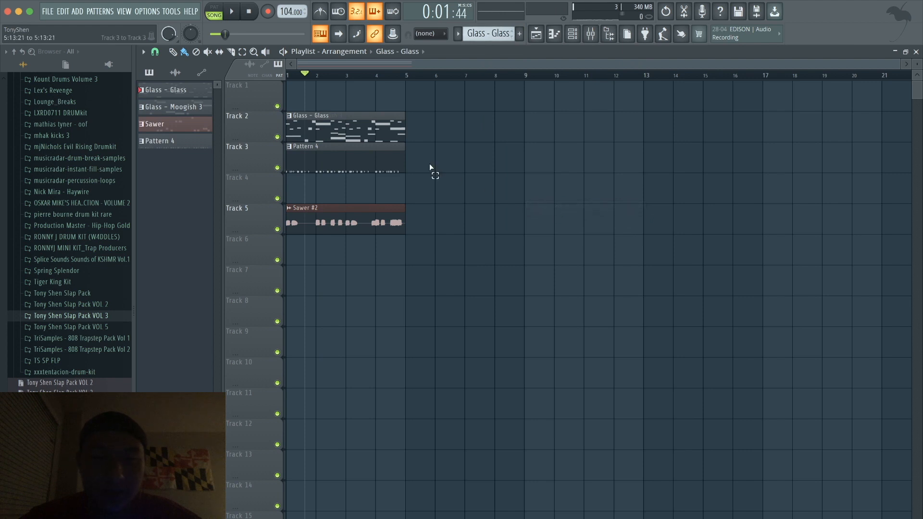
{"action": "left_click_drag", "start_coordinate": [364, 139], "coordinate": [364, 109]}
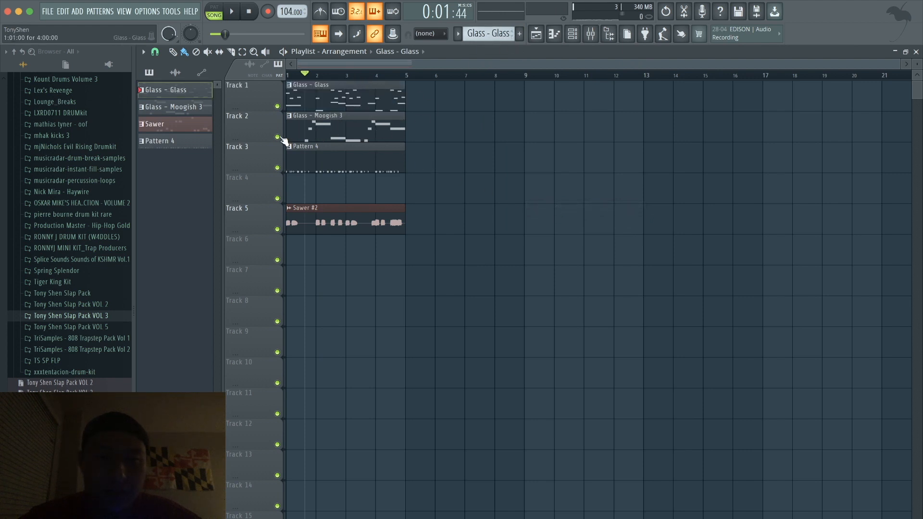
- Split Pattern 4 by channel and remove the stray savior clip from Track 4
{"action": "left_click", "coordinate": [491, 30]}
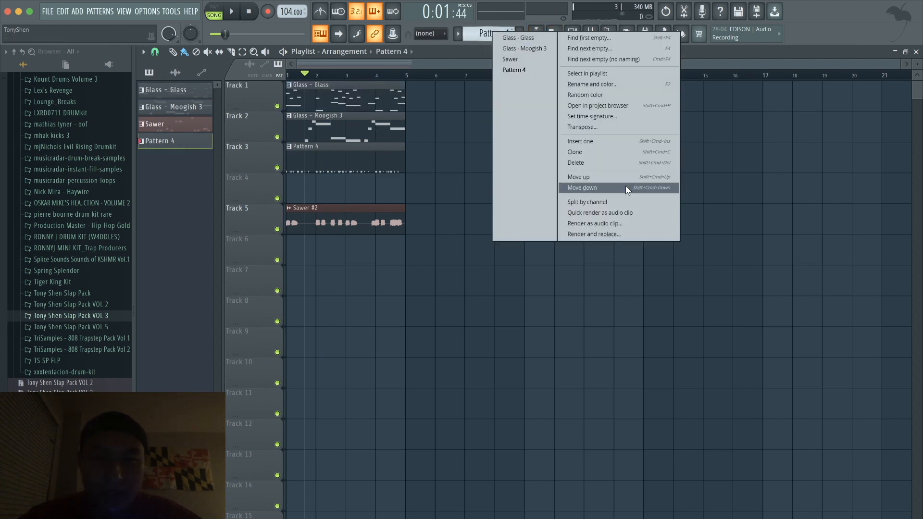
{"action": "left_click", "coordinate": [623, 203]}
{"action": "left_click", "coordinate": [426, 200]}
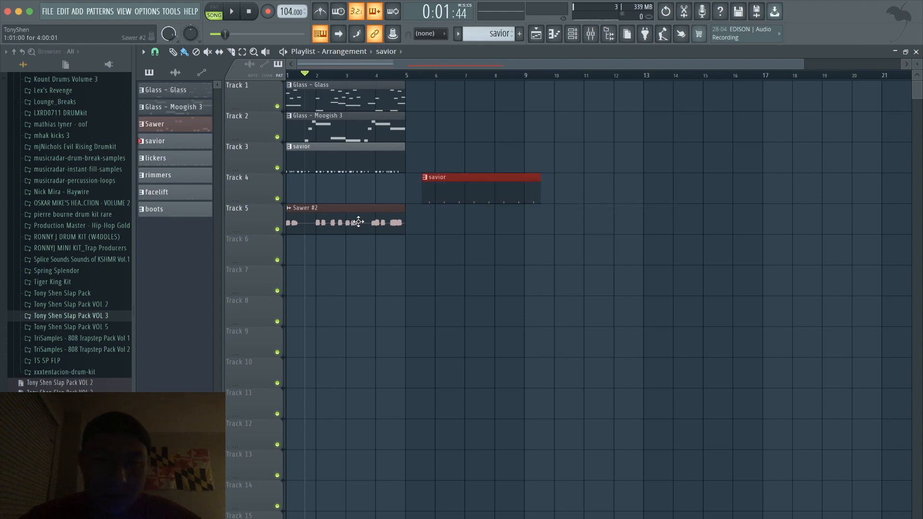
{"action": "right_click", "coordinate": [474, 192]}
- Arrange the savior, lickers, rimmers, facelift and boots clips on separate tracks, Track 4 to Track 8
{"action": "left_click_drag", "start_coordinate": [337, 159], "coordinate": [319, 267]}
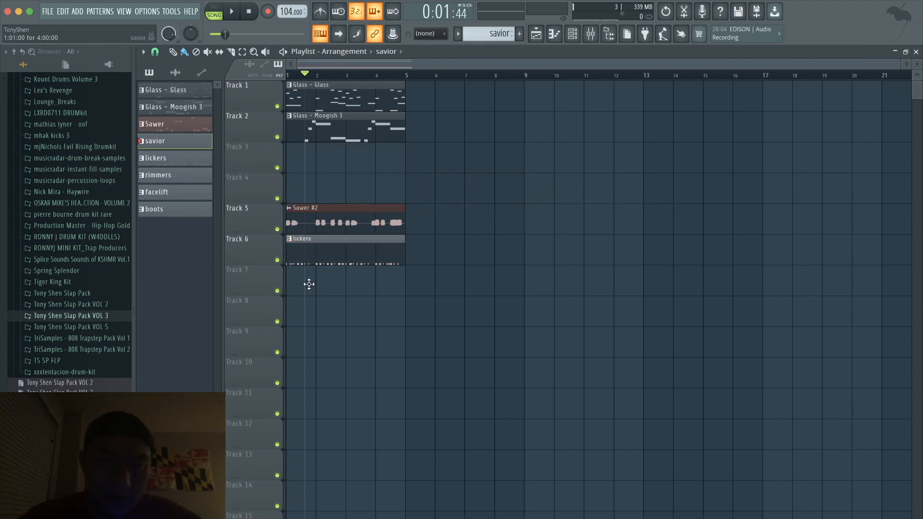
{"action": "left_click", "coordinate": [314, 275]}
{"action": "left_click", "coordinate": [311, 310]}
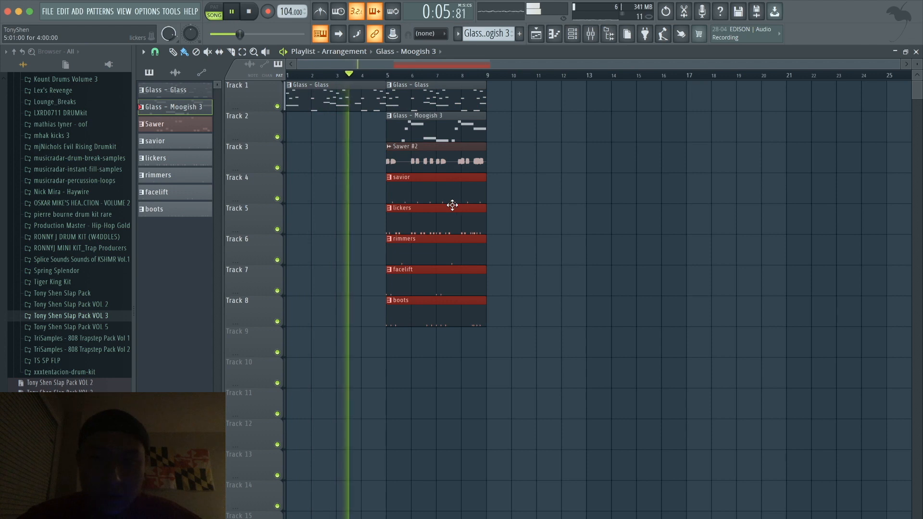
- Move the five drum clips to start at bar 9 and the Glass - Moogish 3 clip to bar 13
{"action": "left_click", "coordinate": [514, 224]}
{"action": "left_click_drag", "start_coordinate": [511, 321], "coordinate": [550, 187]}
{"action": "key", "text": "space"}
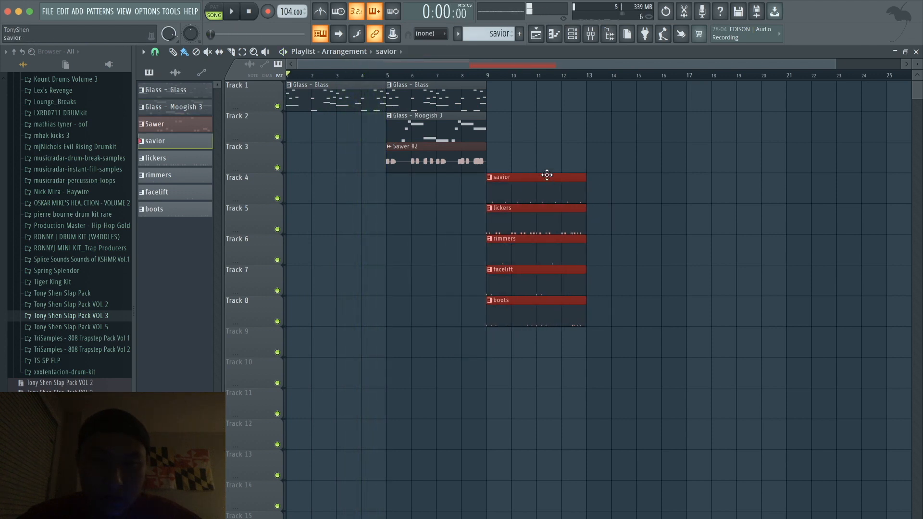
{"action": "left_click_drag", "start_coordinate": [453, 119], "coordinate": [653, 119]}
- Copy the savior and lickers clips to bar 5 and the Glass - Glass and Sawer #2 clips to bar 9
{"action": "left_click", "coordinate": [525, 201], "text": "ctrl"}
{"action": "left_click_drag", "start_coordinate": [525, 199], "coordinate": [426, 185]}
{"action": "left_click_drag", "start_coordinate": [499, 166], "coordinate": [520, 105]}
{"action": "left_click", "coordinate": [503, 122], "text": "ctrl"}
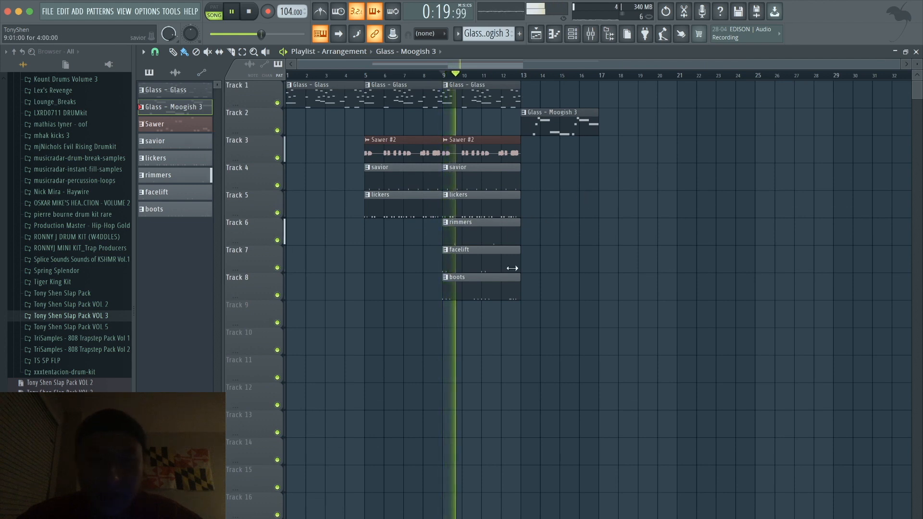
- Add Glass - Glass clips at bars 13 and 17, and copy the Glass - Moogish 3, Sawer #2, savior and lickers clips to bar 17
{"action": "left_click_drag", "start_coordinate": [525, 83], "coordinate": [547, 104]}
{"action": "left_click_drag", "start_coordinate": [610, 190], "coordinate": [621, 118]}
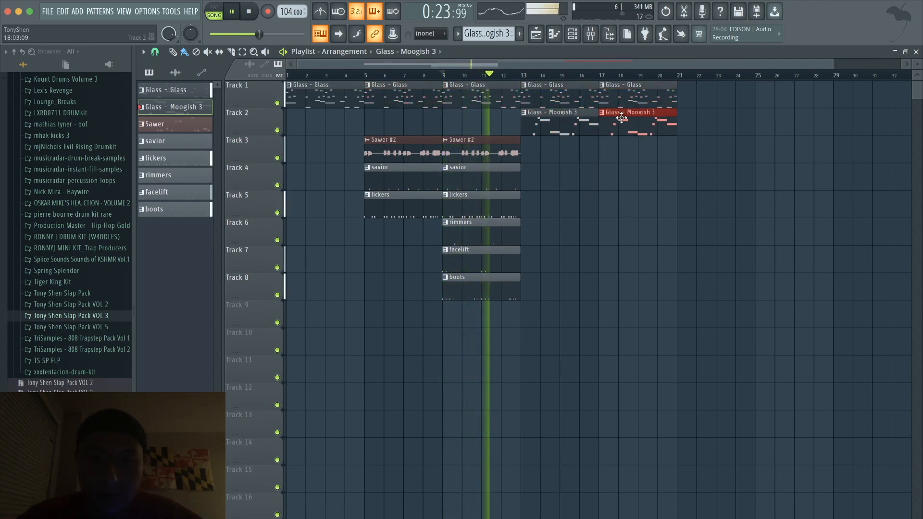
{"action": "left_click_drag", "start_coordinate": [472, 152], "coordinate": [630, 160]}
{"action": "left_click_drag", "start_coordinate": [506, 219], "coordinate": [622, 193]}
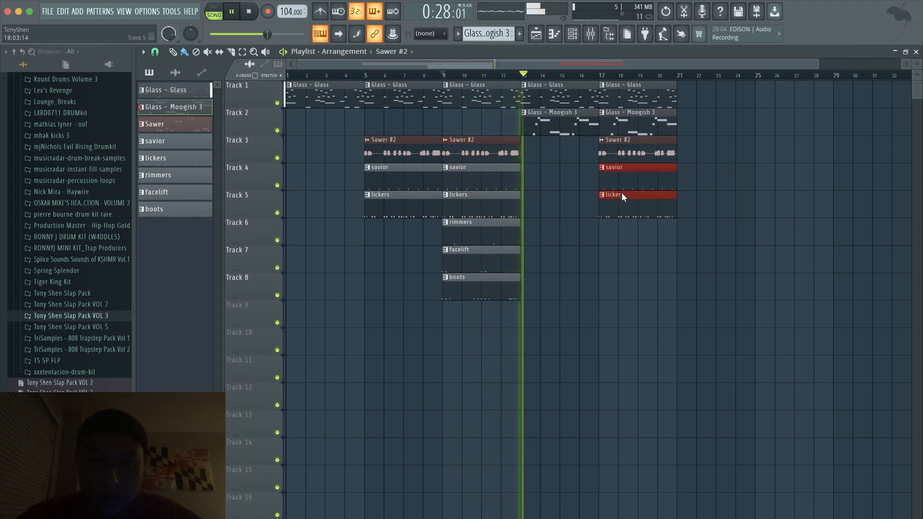
- Add Sawer #2, savior and lickers clips at bar 13 and rimmers, facelift and boots clips at bar 17
{"action": "left_click", "coordinate": [684, 175], "text": "super"}
{"action": "left_click_drag", "start_coordinate": [525, 194], "coordinate": [549, 179]}
{"action": "left_click", "coordinate": [517, 148], "text": "super"}
{"action": "left_click", "coordinate": [559, 150]}
{"action": "mouse_move", "coordinate": [549, 356]}
{"action": "left_mouse_down"}
{"action": "mouse_move", "coordinate": [456, 231]}
{"action": "mouse_move", "coordinate": [610, 258]}
{"action": "left_mouse_up"}
- Copy the Glass - Glass, Sawer #2 and drum clips from bars 5 to 13 to bar 21
{"action": "left_click", "coordinate": [503, 323], "text": "super"}
{"action": "left_click_drag", "start_coordinate": [503, 323], "coordinate": [387, 82]}
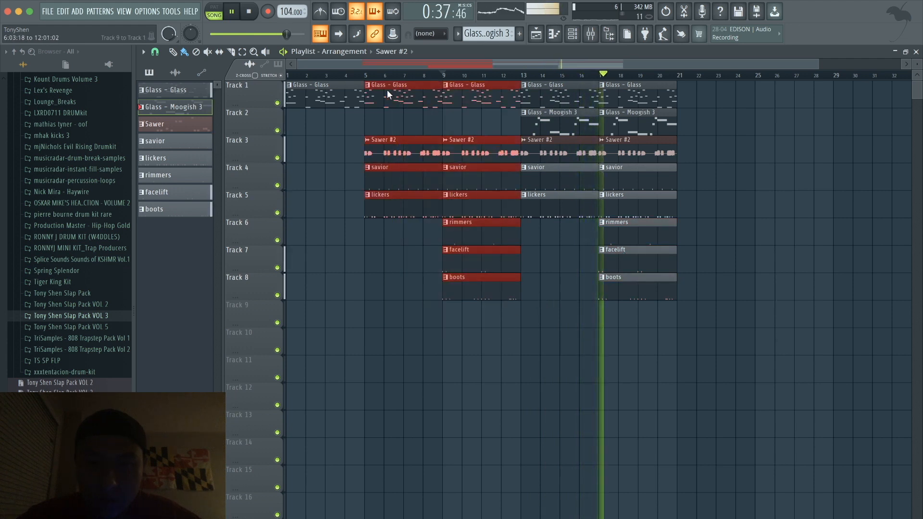
{"action": "left_click", "coordinate": [714, 167], "text": "super"}
{"action": "left_click_drag", "start_coordinate": [510, 327], "coordinate": [700, 89]}
{"action": "left_click", "coordinate": [701, 128], "text": "super"}
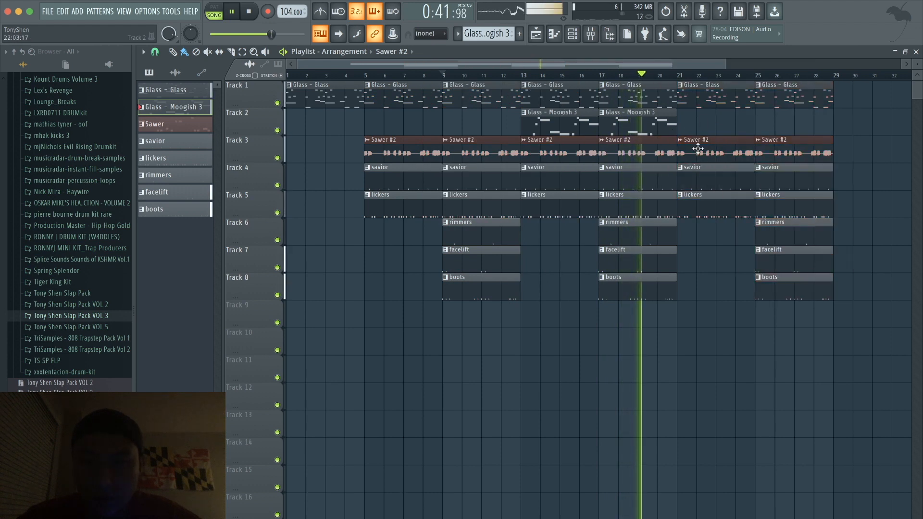
- Delete the Sawer #2 clip at bar 21 and add rimmers and facelift clips at that bar
{"action": "right_click", "coordinate": [702, 144]}
{"action": "left_click", "coordinate": [789, 237]}
{"action": "left_click", "coordinate": [727, 238]}
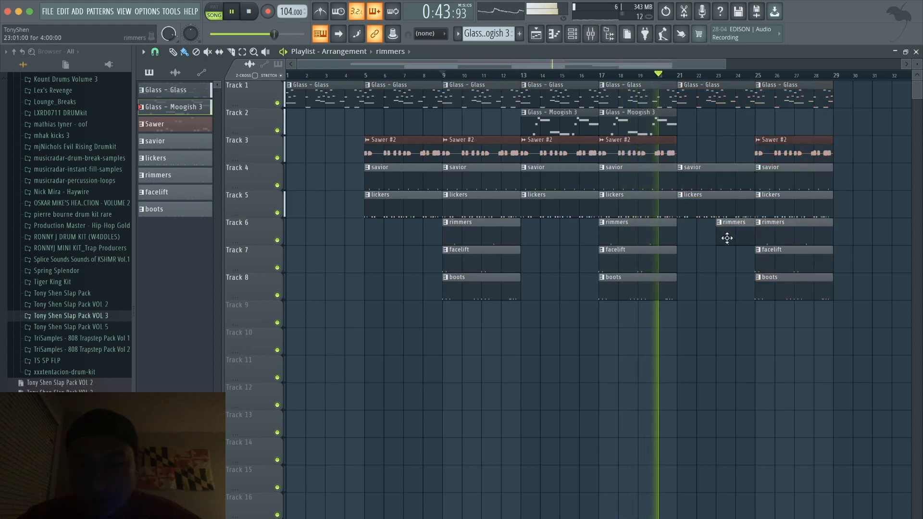
{"action": "left_click_drag", "start_coordinate": [727, 238], "coordinate": [693, 239]}
{"action": "left_click", "coordinate": [771, 262]}
{"action": "left_click_drag", "start_coordinate": [744, 262], "coordinate": [690, 262]}
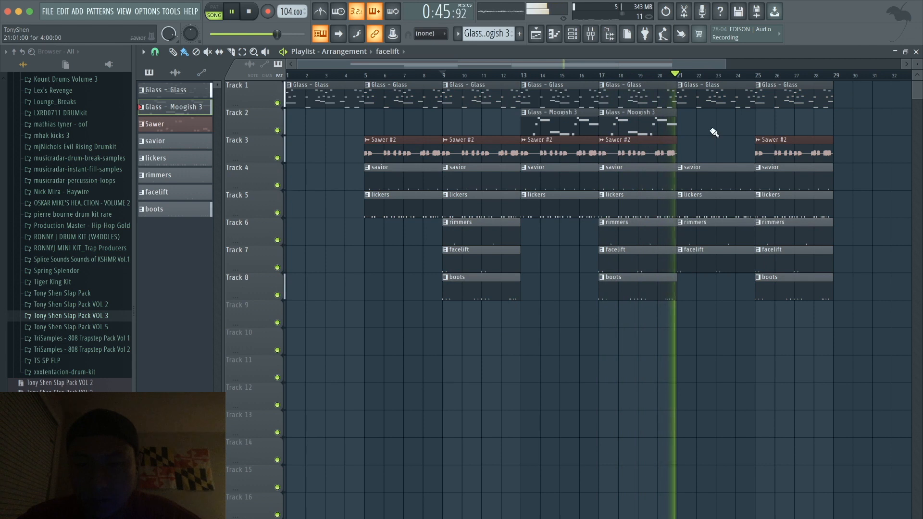
- Move the boots clip from bar 25 to bar 29 and add another boots clip at bar 33
{"action": "scroll", "coordinate": [764, 269], "scroll_direction": "down", "scroll_amount": 2}
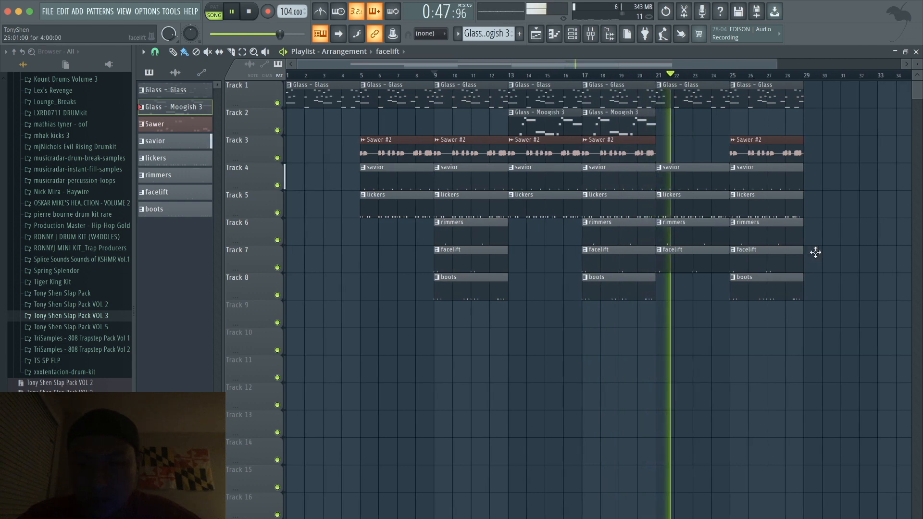
{"action": "scroll", "coordinate": [814, 252], "scroll_direction": "down", "scroll_amount": 3}
{"action": "left_click_drag", "start_coordinate": [664, 286], "coordinate": [721, 286]}
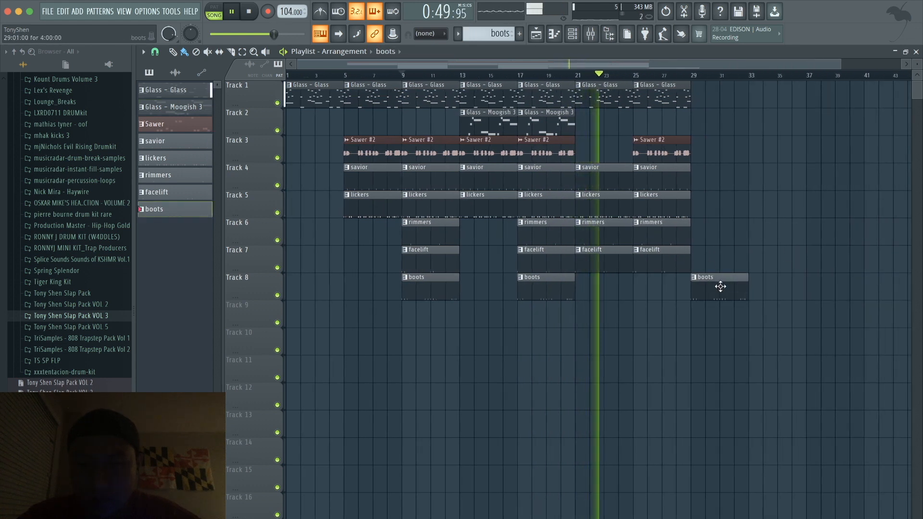
{"action": "left_click", "coordinate": [769, 287]}
- Duplicate the Track 1 to Track 7 clips from bars 21 to 29 to bar 29, and add a Sawer #2 clip at bar 29
{"action": "left_click_drag", "start_coordinate": [698, 265], "coordinate": [583, 99]}
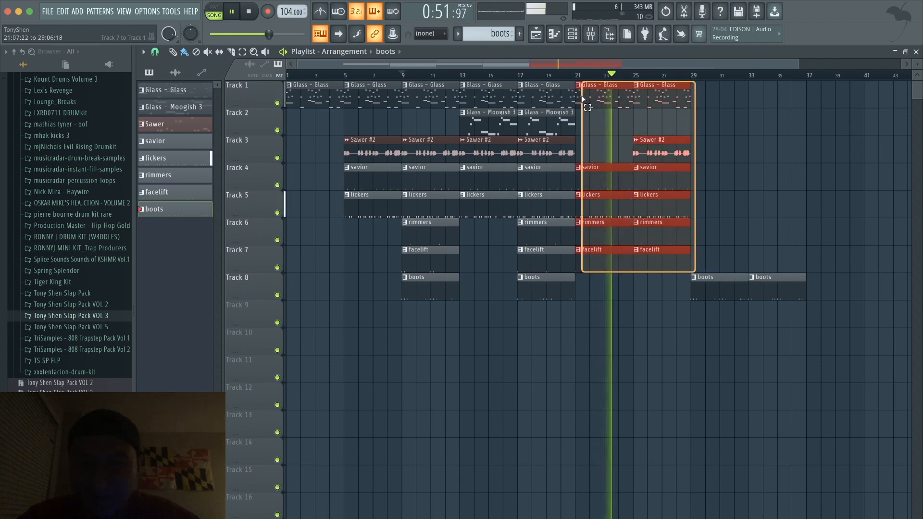
{"action": "key", "text": "ctrl+b"}
{"action": "left_click", "coordinate": [757, 142]}
{"action": "left_click", "coordinate": [700, 144]}
- Delete the savior, lickers, rimmers, facelift and boots clips at bar 33
{"action": "right_click", "coordinate": [779, 181]}
{"action": "right_click", "coordinate": [779, 211]}
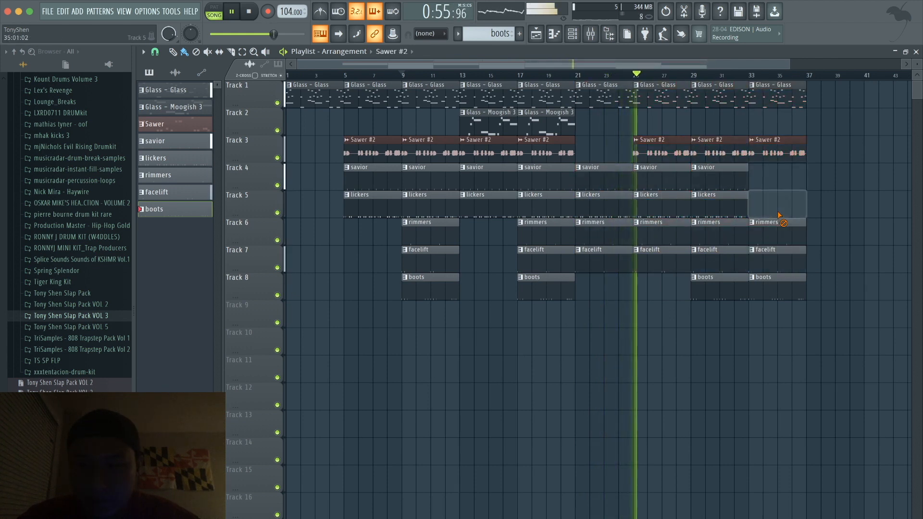
{"action": "right_click", "coordinate": [780, 225]}
{"action": "right_click", "coordinate": [782, 259]}
{"action": "right_click", "coordinate": [779, 287]}
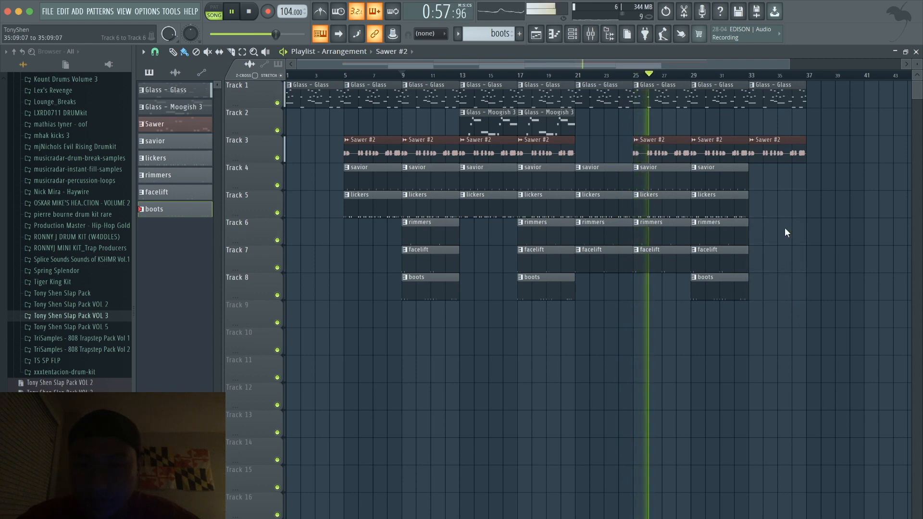
- Add a boots clip at bar 25 and copy the two Glass - Moogish 3 clips to bars 29 and 33
{"action": "left_click", "coordinate": [721, 276]}
{"action": "left_click_drag", "start_coordinate": [659, 275], "coordinate": [654, 272]}
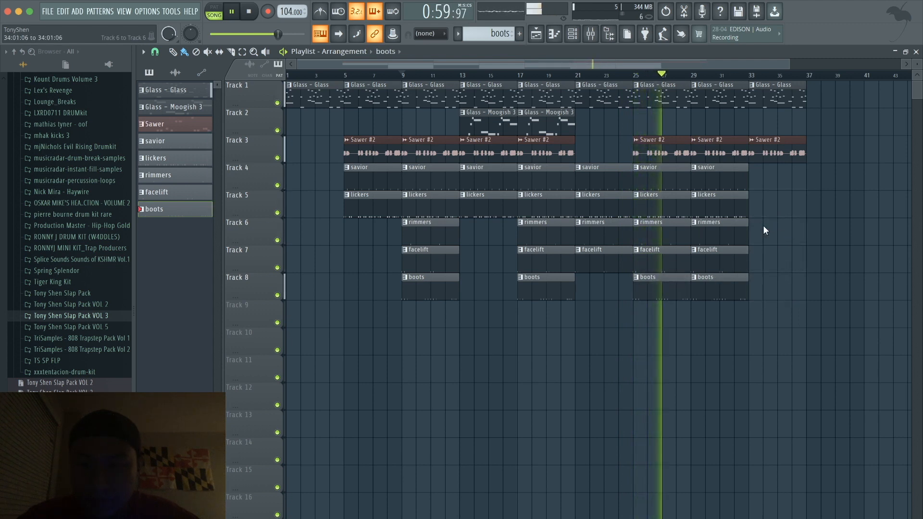
{"action": "left_click_drag", "start_coordinate": [572, 124], "coordinate": [729, 122]}
- Copy all clips from bars 21 to 29 to bar 37, and all clips from bars 29 to 37 to bar 45
{"action": "left_click_drag", "start_coordinate": [669, 294], "coordinate": [827, 120]}
{"action": "key", "text": "super+d"}
{"action": "scroll", "coordinate": [826, 120], "scroll_direction": "right", "scroll_amount": 3}
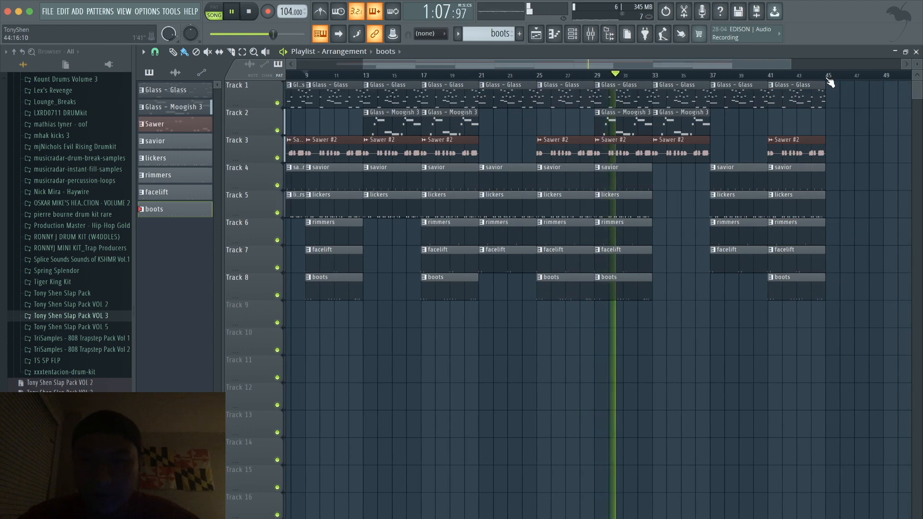
{"action": "left_click_drag", "start_coordinate": [680, 326], "coordinate": [844, 113]}
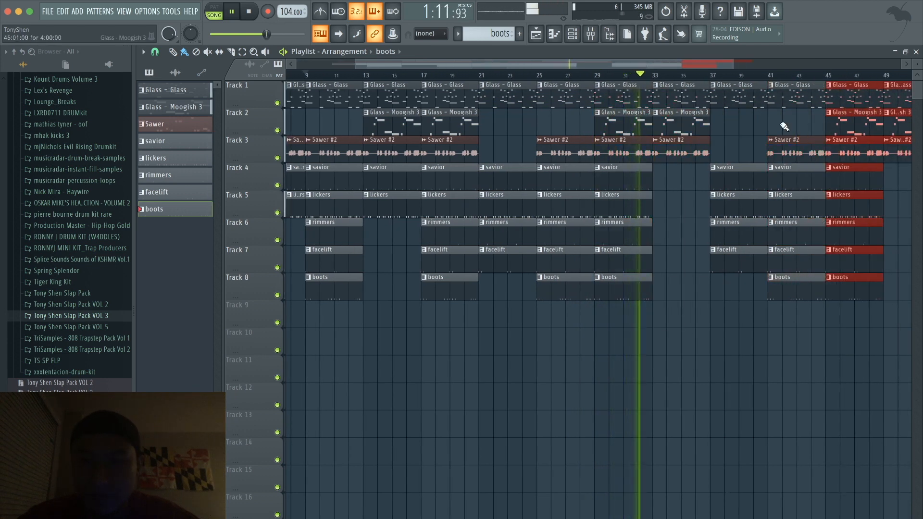
{"action": "key", "text": "super+d"}
- Copy the savior, lickers, rimmers and facelift clips from bar 45 to bar 49, and move the boots clip to bar 49
{"action": "left_click_drag", "start_coordinate": [878, 217], "coordinate": [860, 176]}
{"action": "left_click_drag", "start_coordinate": [863, 177], "coordinate": [884, 183]}
{"action": "key", "text": "super+d"}
{"action": "left_click_drag", "start_coordinate": [845, 279], "coordinate": [835, 237]}
{"action": "left_click_drag", "start_coordinate": [818, 231], "coordinate": [861, 230]}
- Extend the ending at bar 53 with only Glass - Glass, savior and lickers clips, deleting the extra Glass - Moogish 3 and Sawer #2 clips
{"action": "scroll", "coordinate": [861, 230], "scroll_direction": "down", "scroll_amount": 3}
{"action": "left_click_drag", "start_coordinate": [880, 142], "coordinate": [883, 93]}
{"action": "key", "text": "super+d"}
{"action": "right_click", "coordinate": [876, 150]}
{"action": "right_click", "coordinate": [881, 125]}
{"action": "left_click_drag", "start_coordinate": [871, 169], "coordinate": [842, 205]}
{"action": "left_click_drag", "start_coordinate": [847, 175], "coordinate": [874, 173]}
{"action": "left_click", "coordinate": [877, 152], "text": "super"}
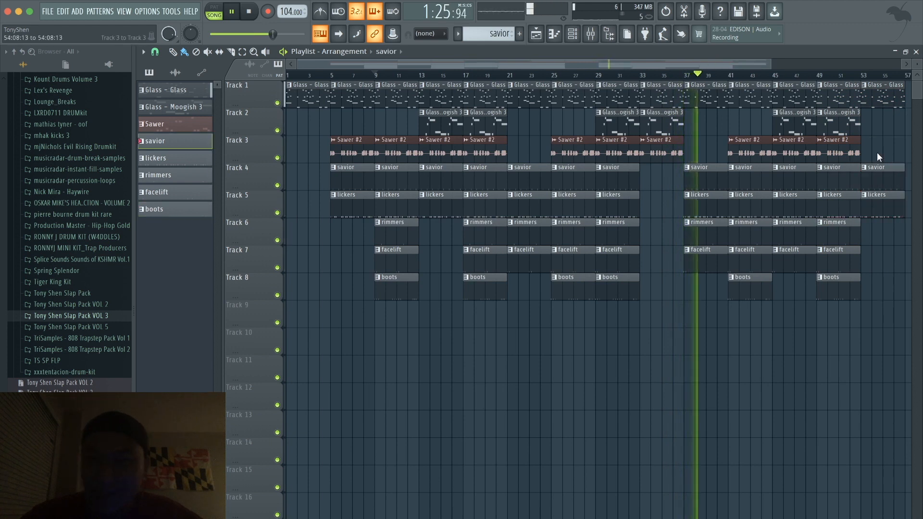
- Stop playback, return the playhead to the start of the song and play the full arrangement
{"action": "scroll", "coordinate": [877, 152], "scroll_direction": "down", "scroll_amount": 1}
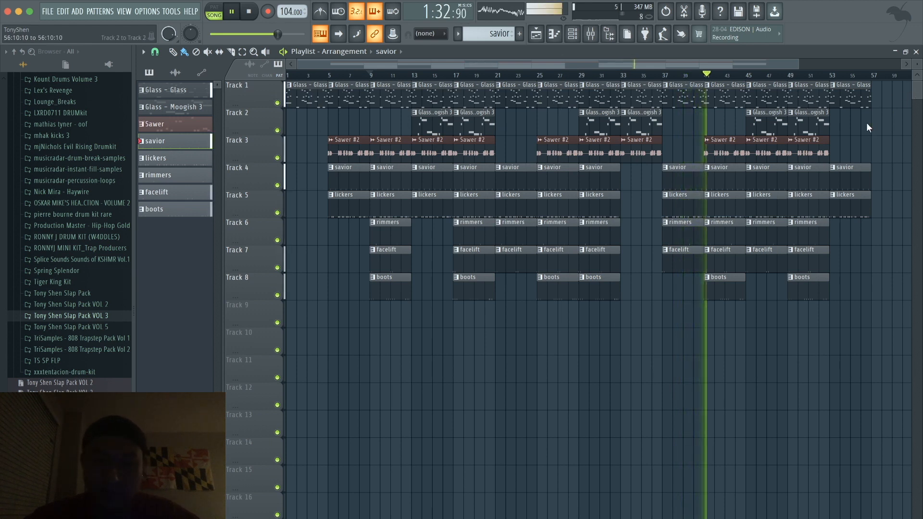
{"action": "key", "text": "space"}
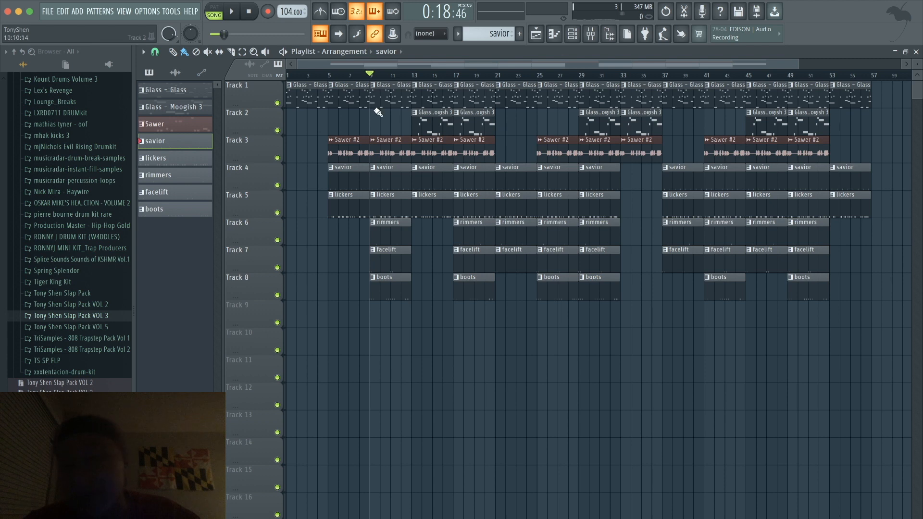
{"action": "left_click", "coordinate": [330, 75]}
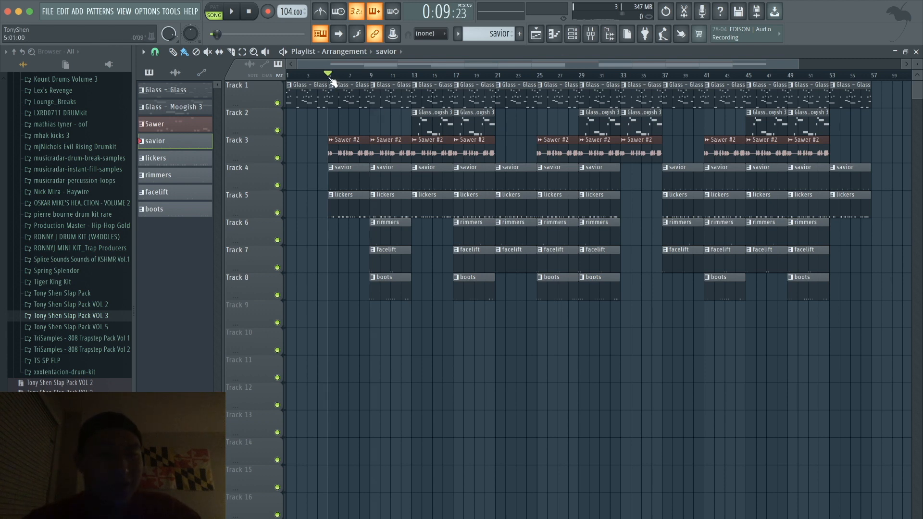
{"action": "left_click_drag", "start_coordinate": [330, 76], "coordinate": [290, 76]}
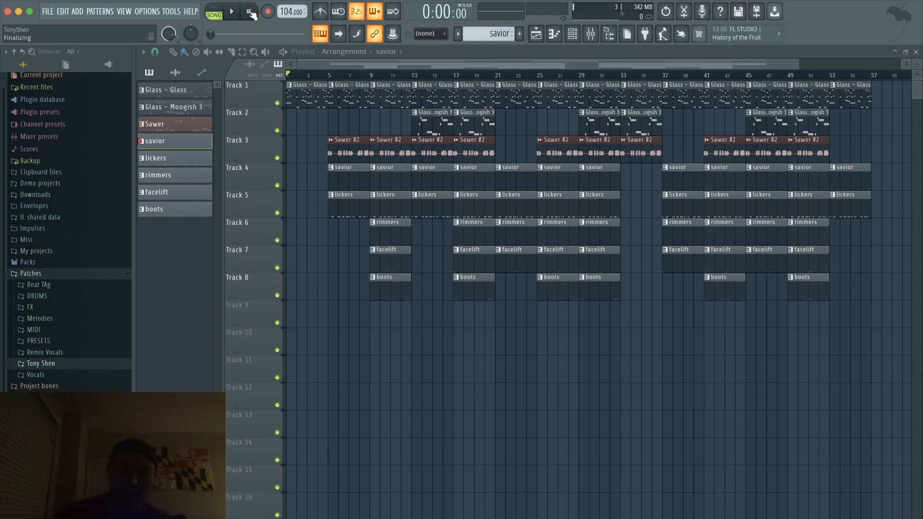
{"action": "key", "text": "space"}
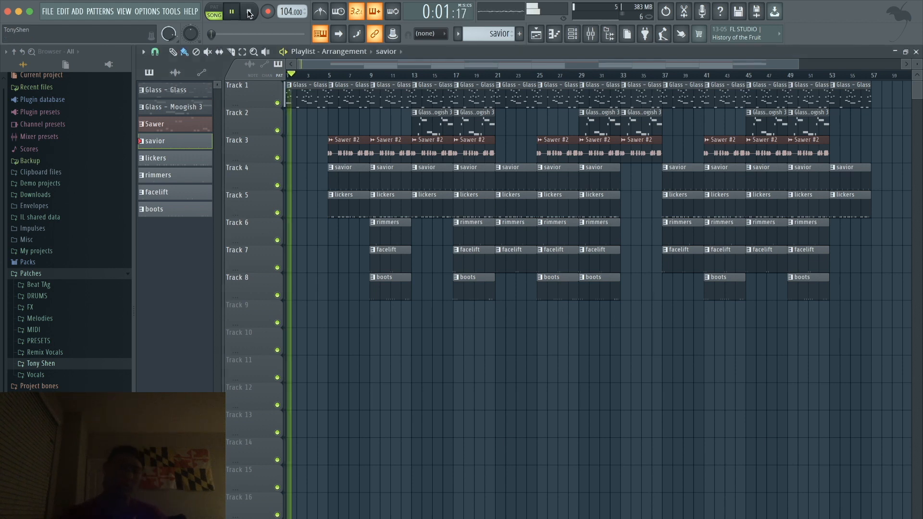